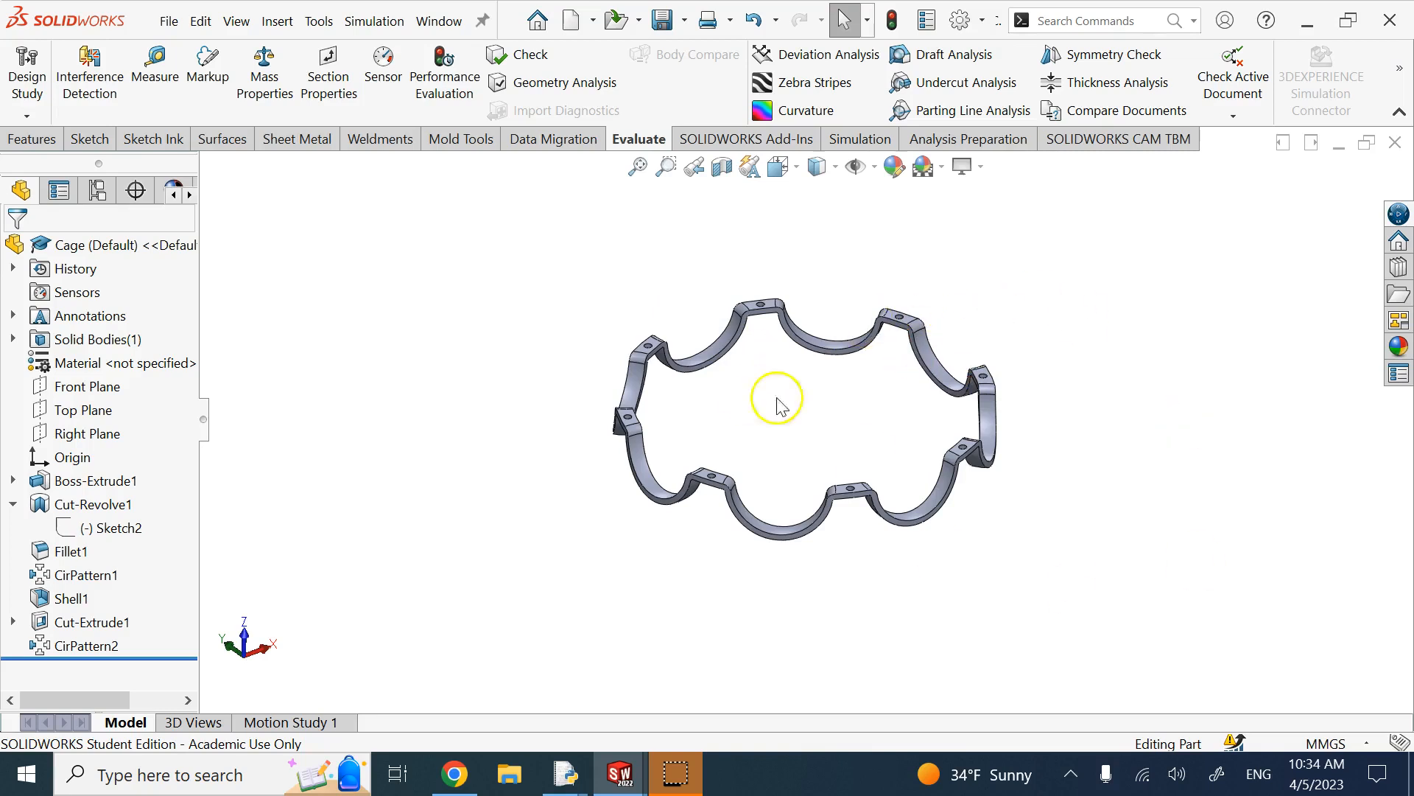
# Roll the cage part's history back to just after Boss-Extrude1
pyautogui.moveTo(895, 388); pyautogui.dragTo(858, 353, button='middle')
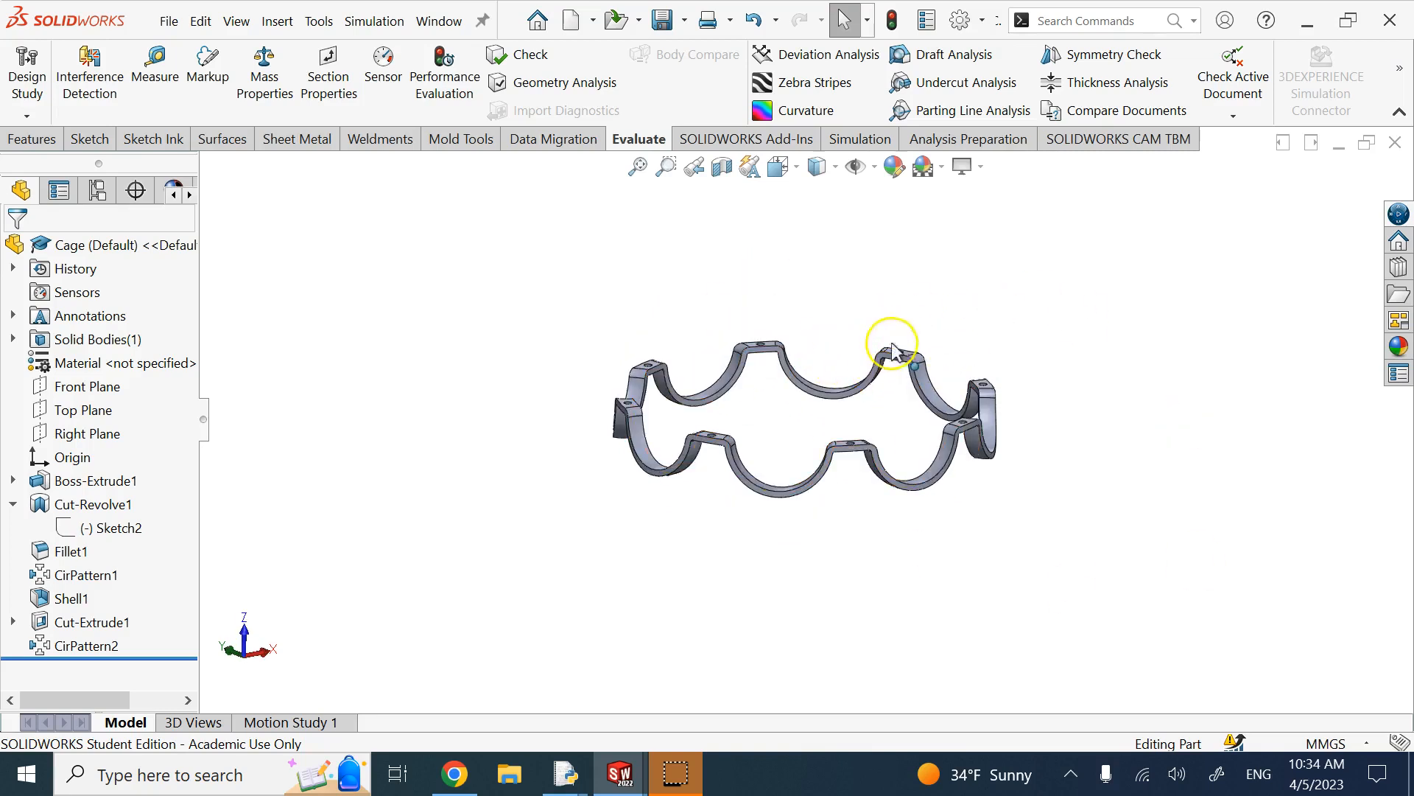
pyautogui.press('Down')
pyautogui.press('Down')
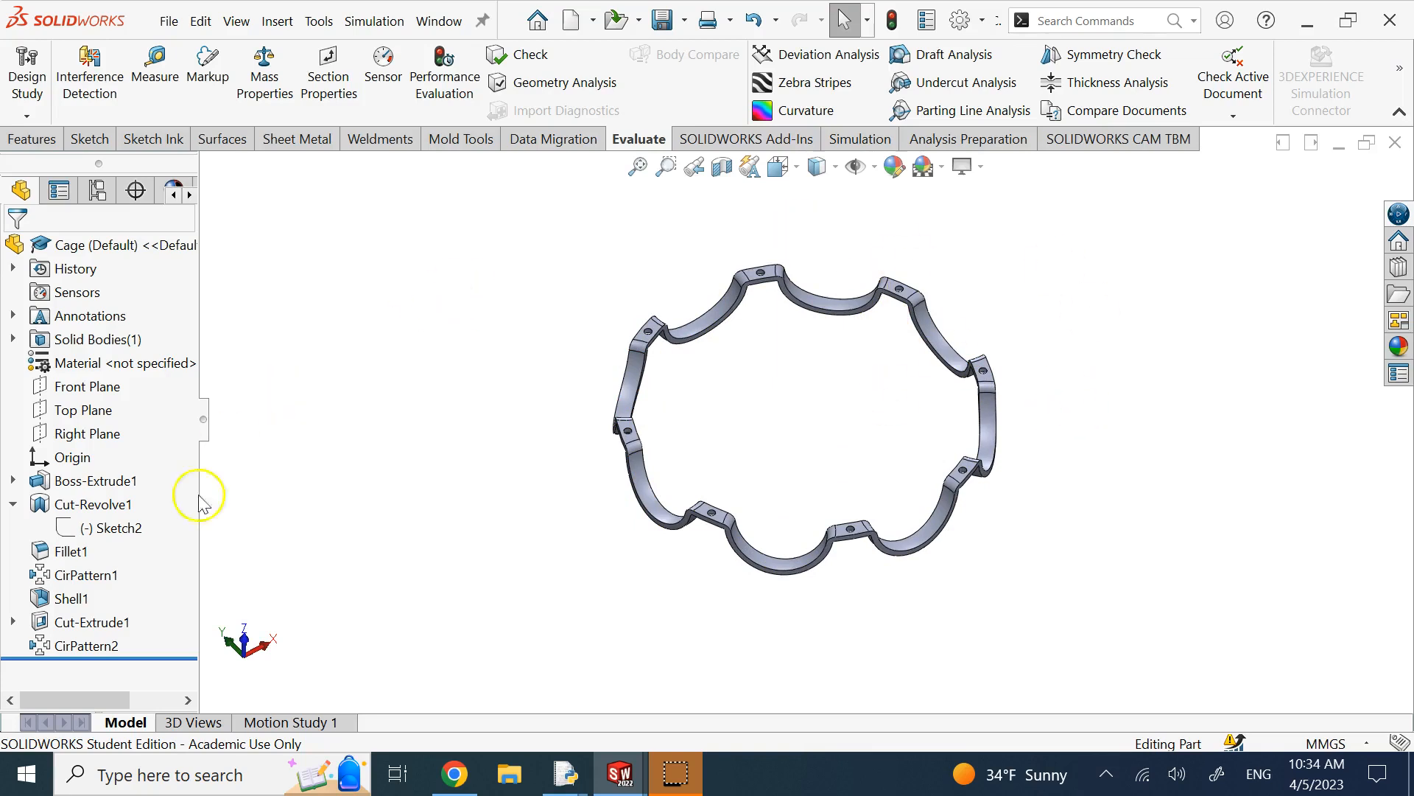
pyautogui.moveTo(171, 658); pyautogui.dragTo(190, 493)
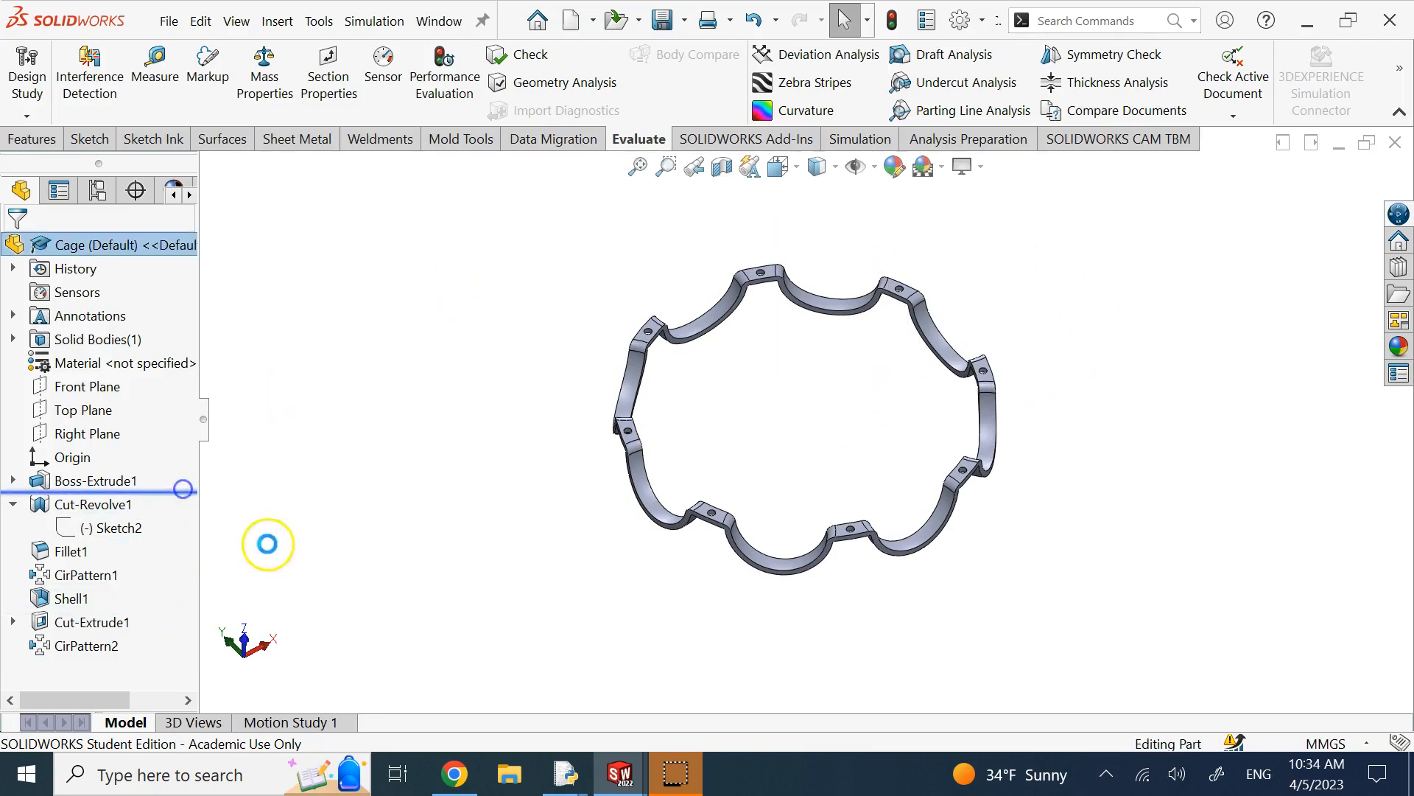
pyautogui.press('Up')
pyautogui.press('Up')
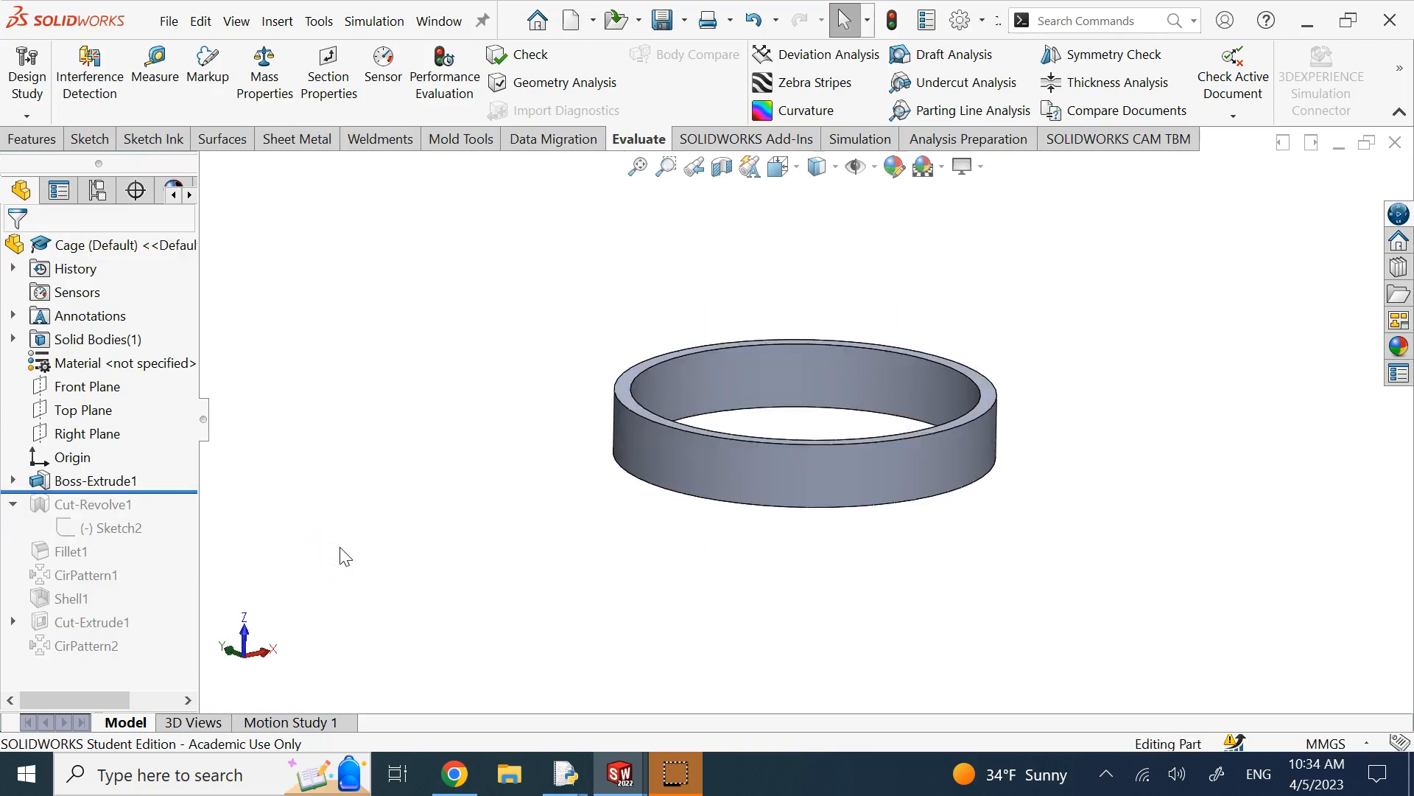
# Examine the diameter and height dimensions of the Boss-Extrude1 ring from several angles
pyautogui.click(94, 480)
pyautogui.press('Down')
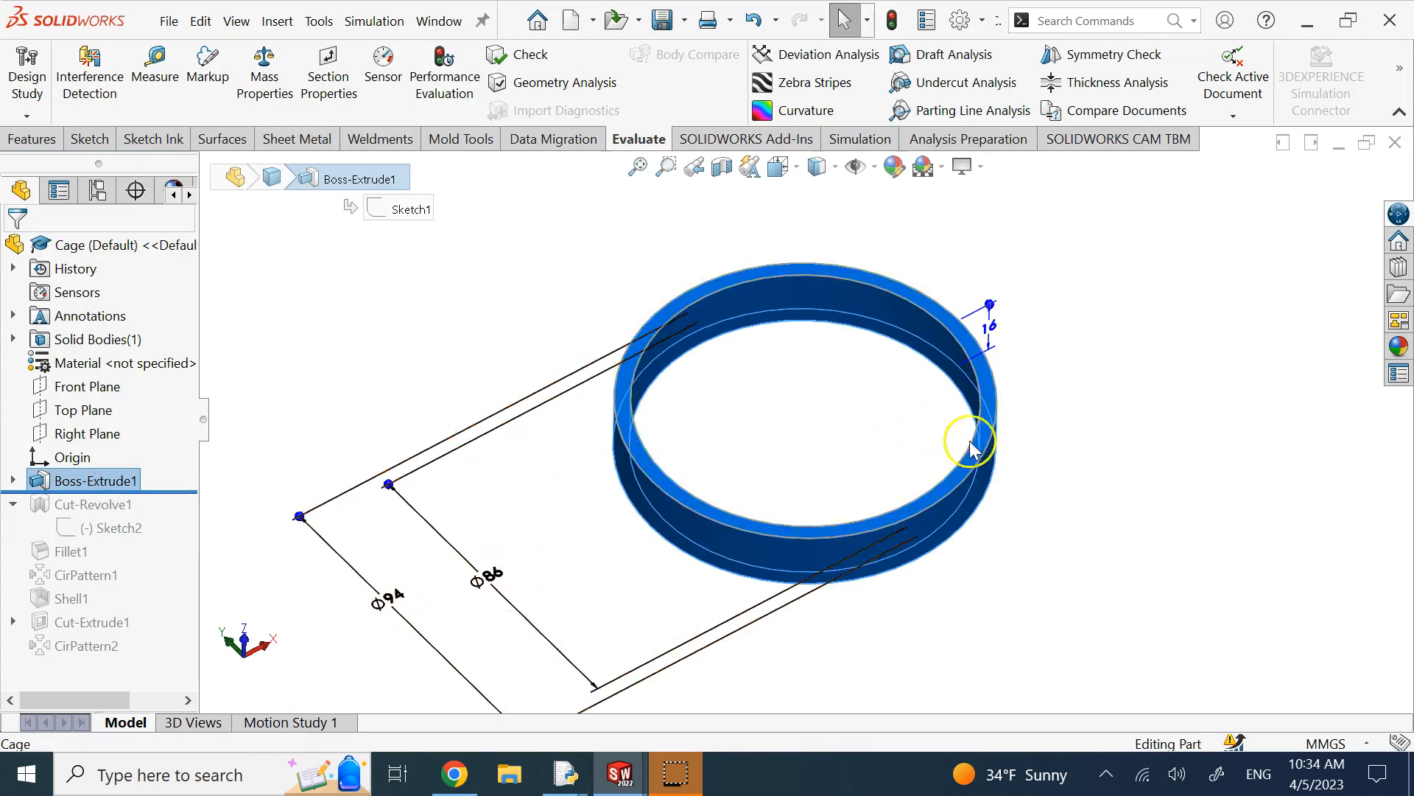
pyautogui.press('Up')
pyautogui.press('Up')
pyautogui.press('Up')
pyautogui.press('Up')
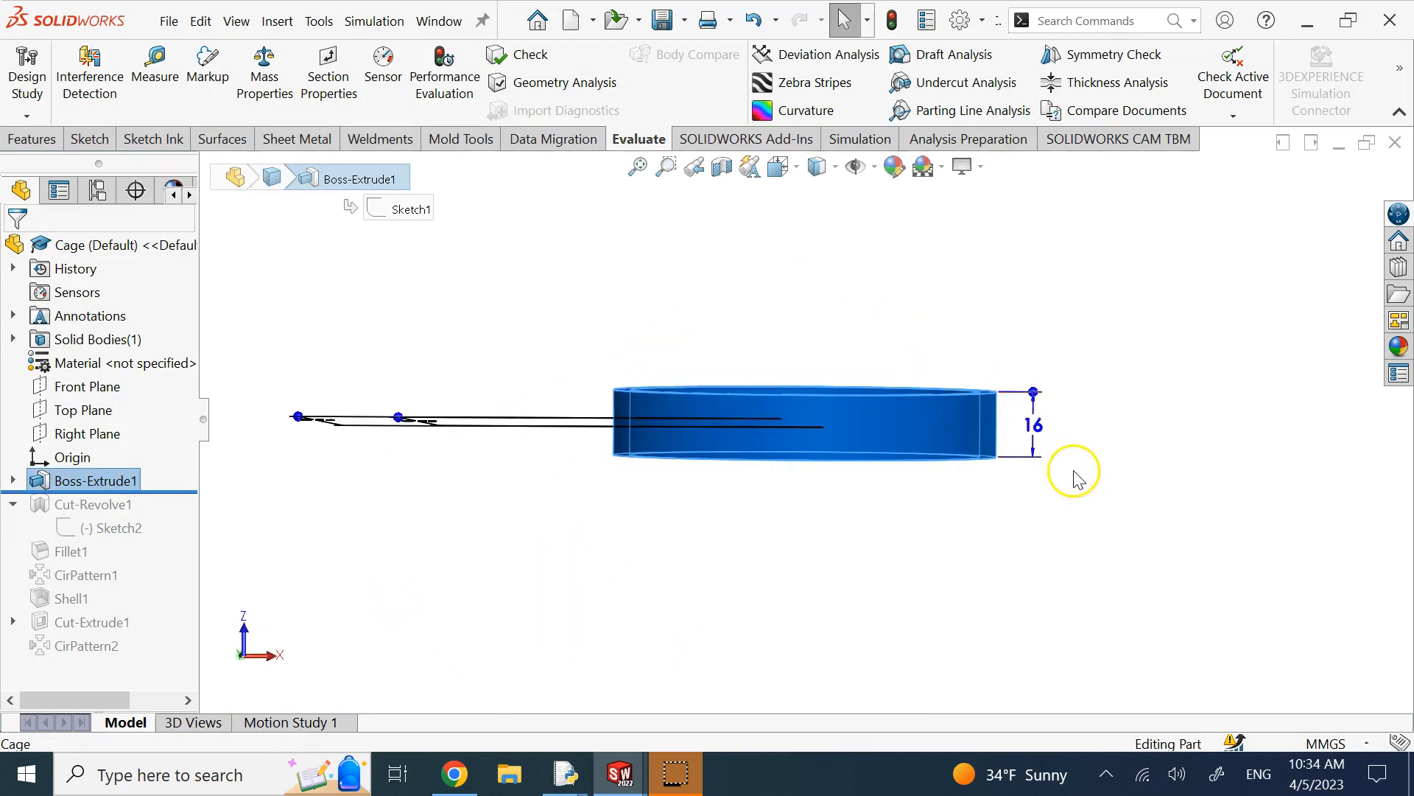
pyautogui.press('Down')
pyautogui.press('Down')
pyautogui.click(1061, 301)
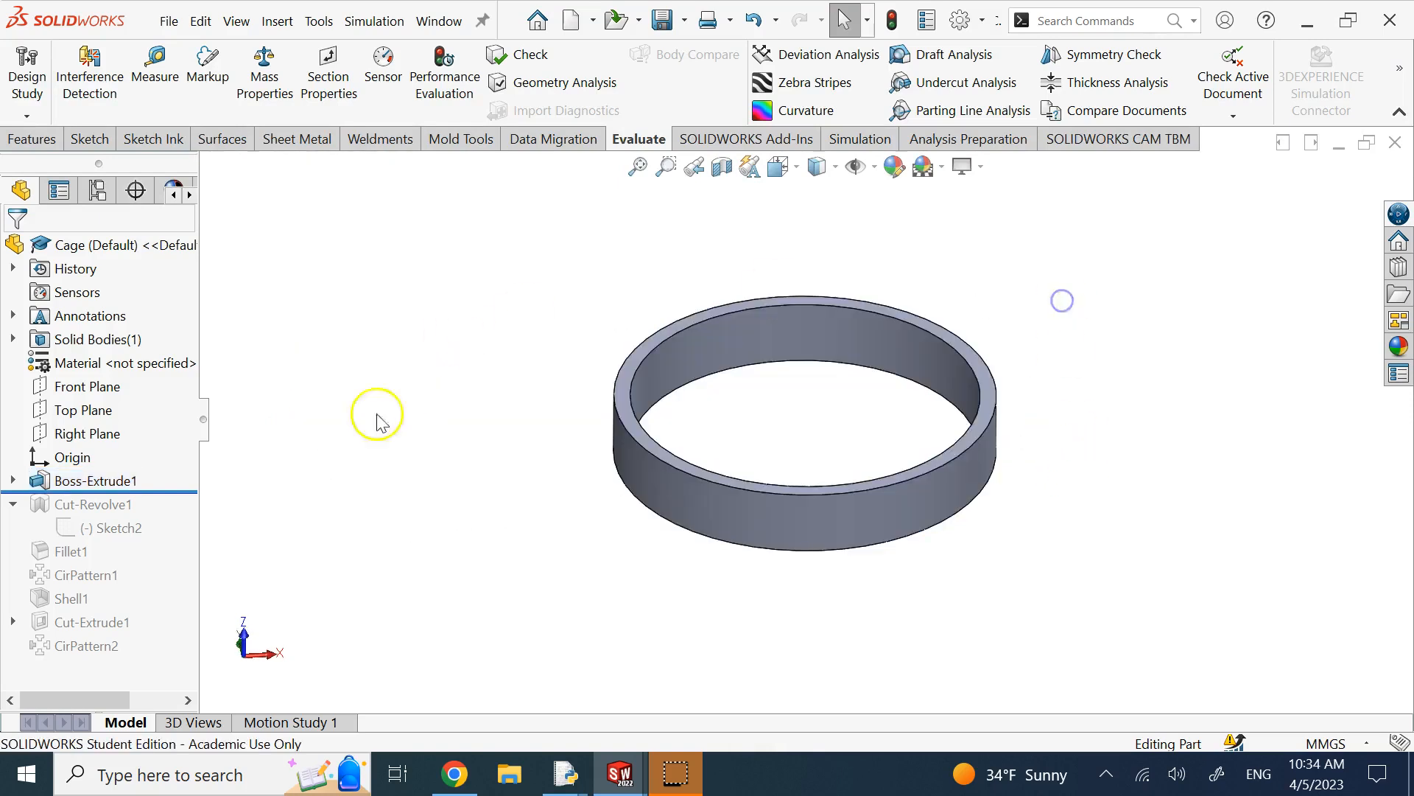
# Roll the history forward past Cut-Revolve1 and inspect the dimensions of its sketch, Sketch2
pyautogui.moveTo(191, 491); pyautogui.dragTo(177, 537)
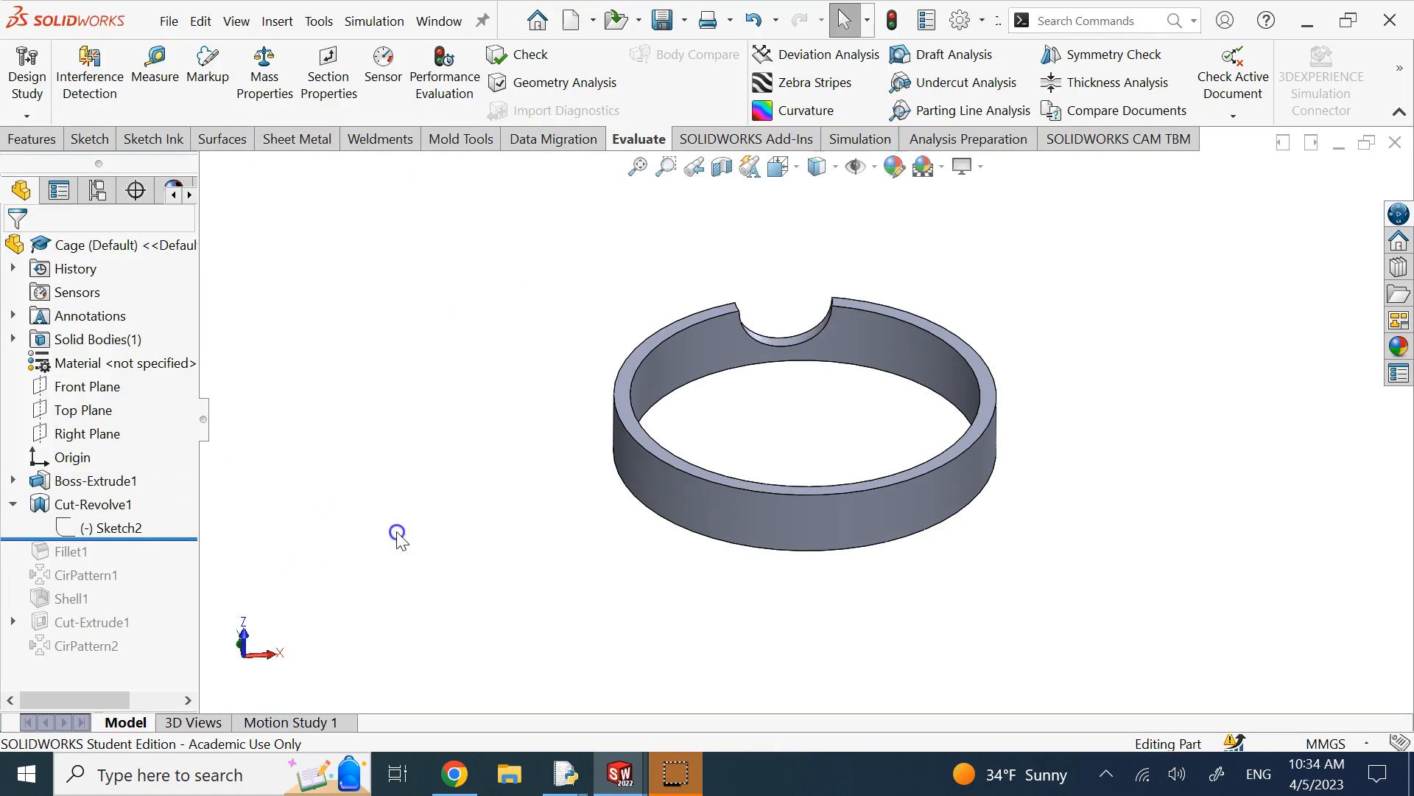
pyautogui.click(140, 527)
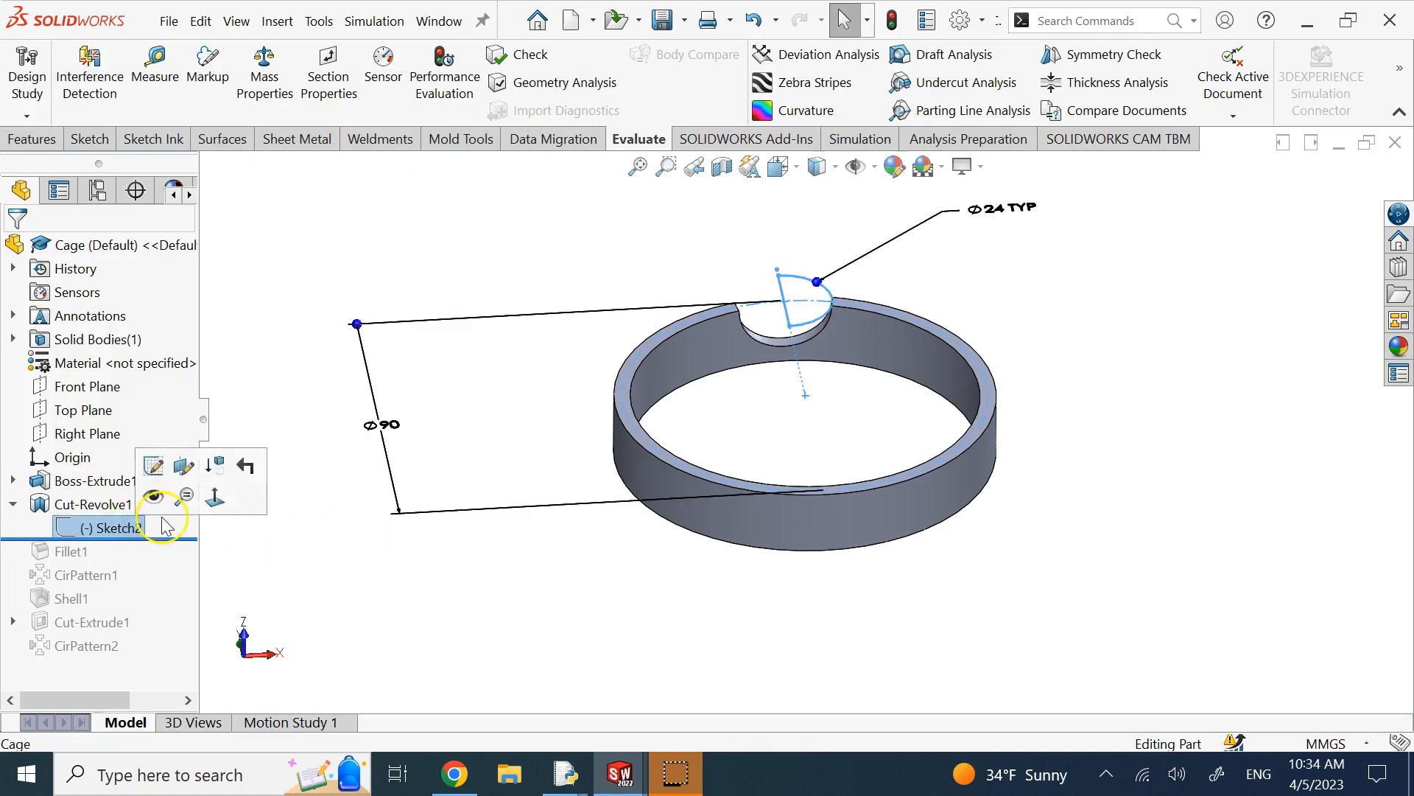
pyautogui.scroll(3, 804, 378)
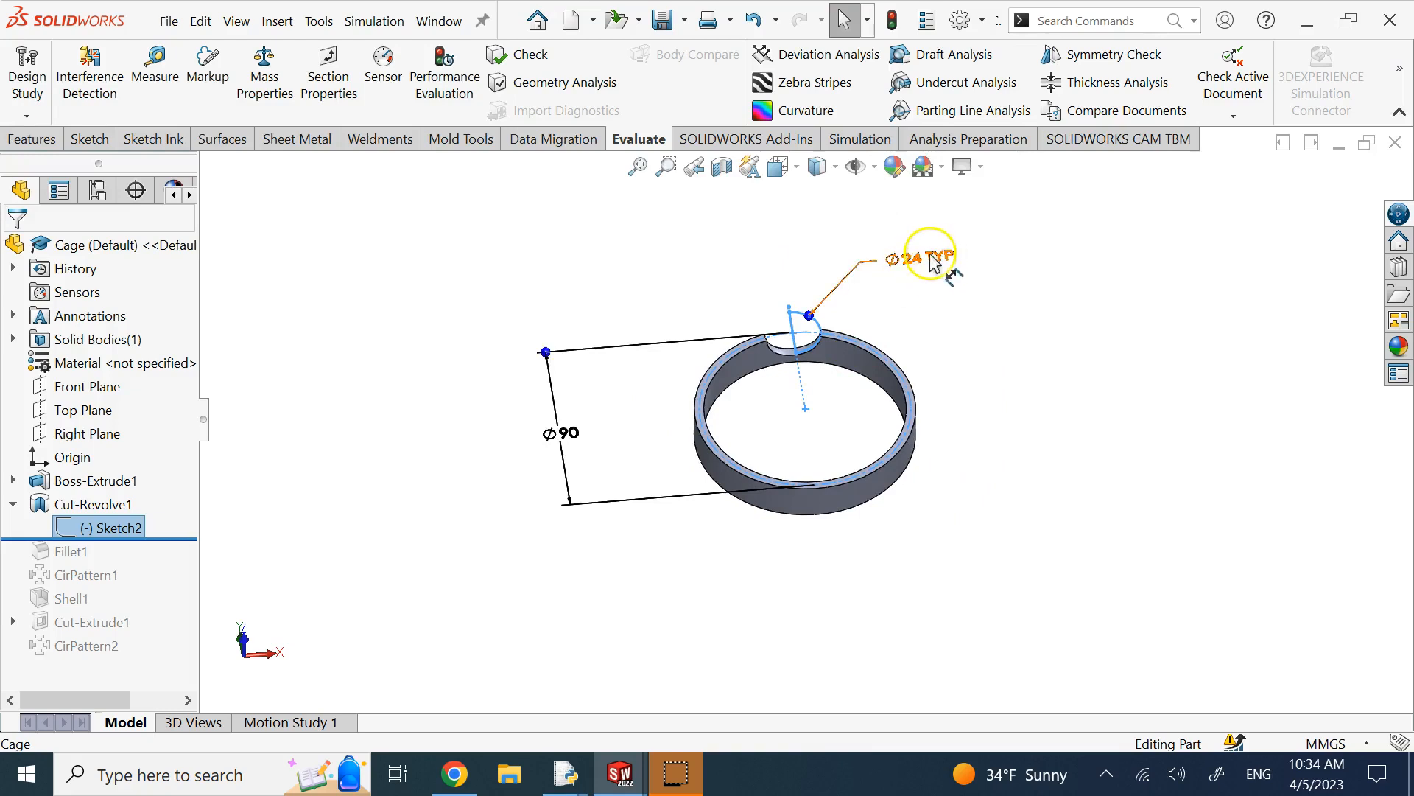
pyautogui.click(288, 474)
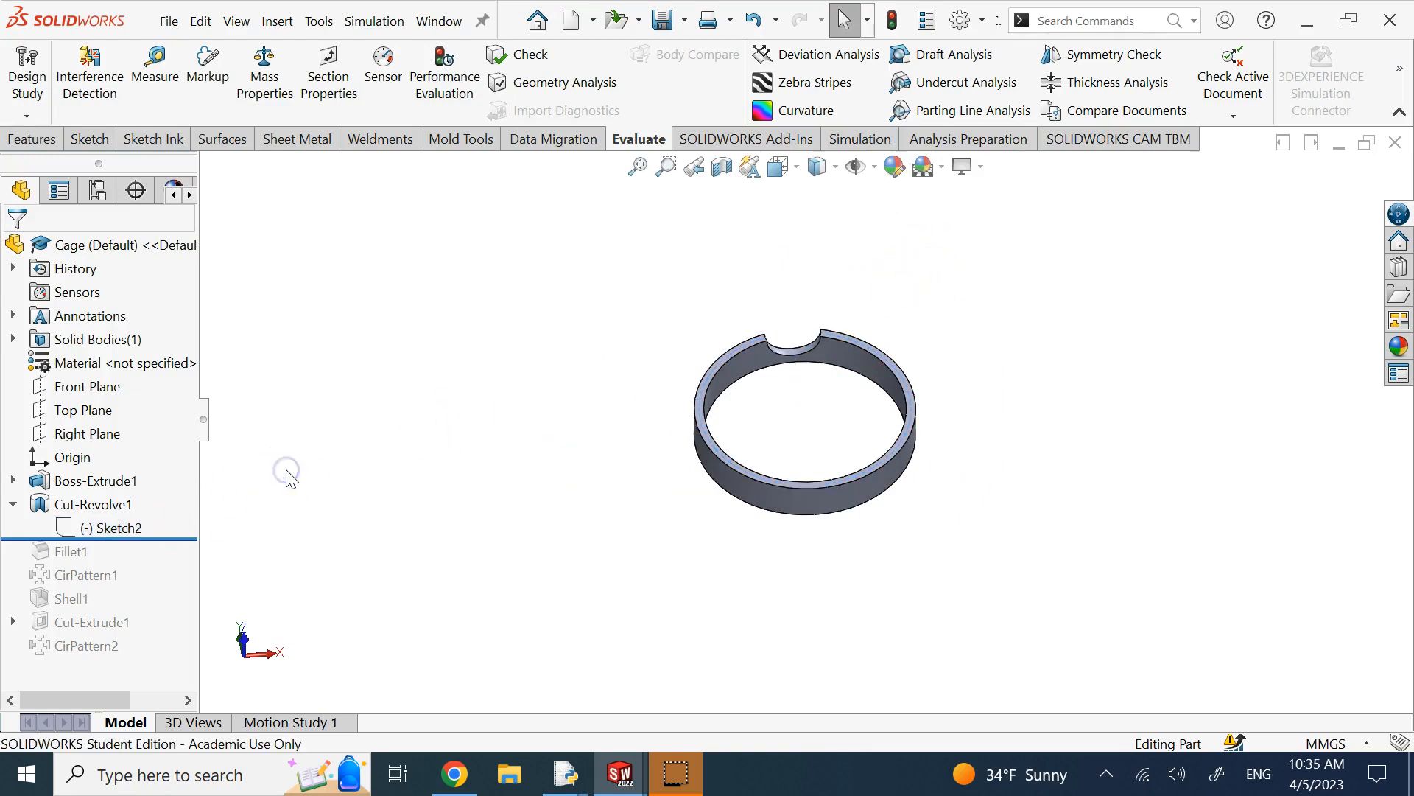
pyautogui.click(121, 525)
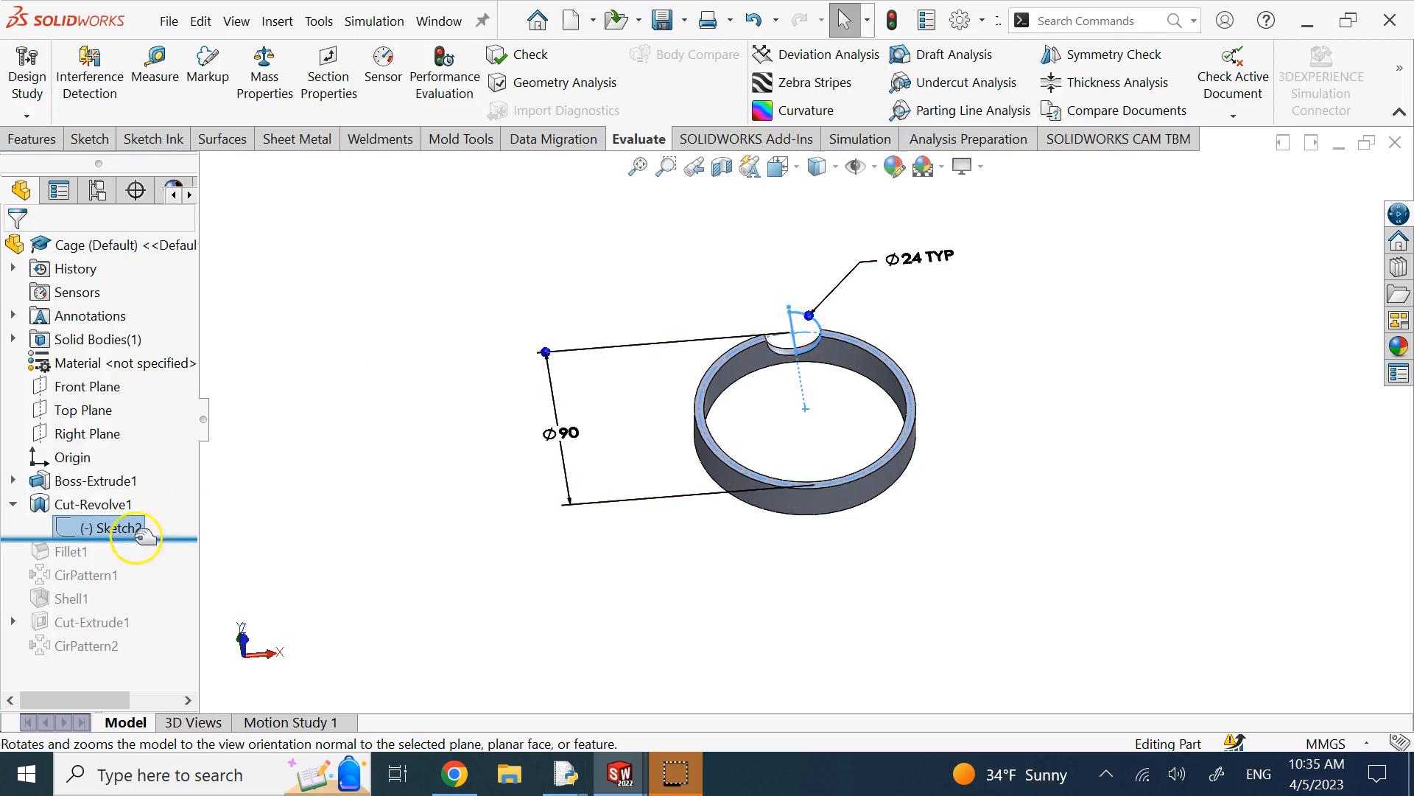
# Roll the history forward past Fillet1 and inspect the radius of the fillets at the notch's upper corners
pyautogui.moveTo(141, 536); pyautogui.dragTo(136, 562)
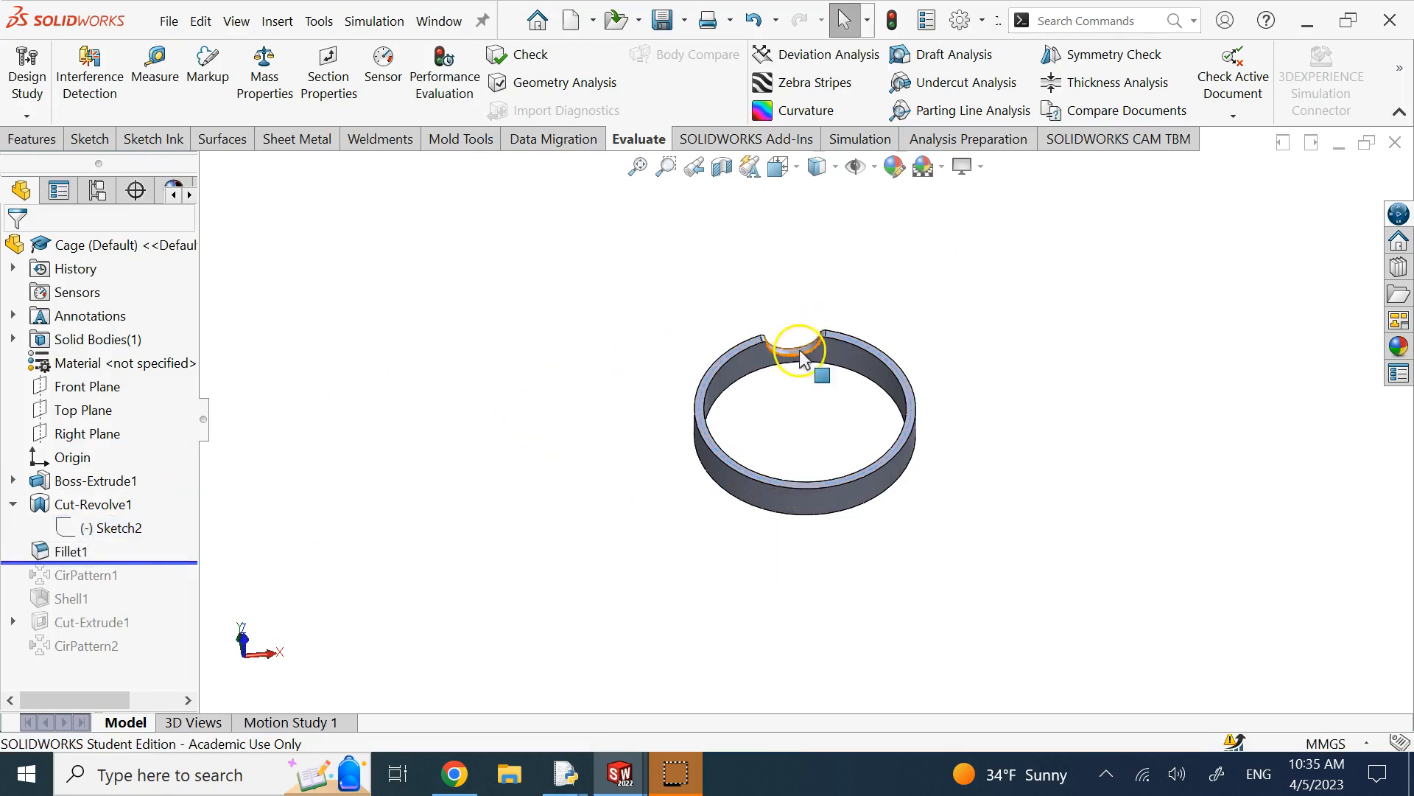
pyautogui.scroll(-3, 805, 359)
pyautogui.scroll(3, 805, 360)
pyautogui.click(691, 321)
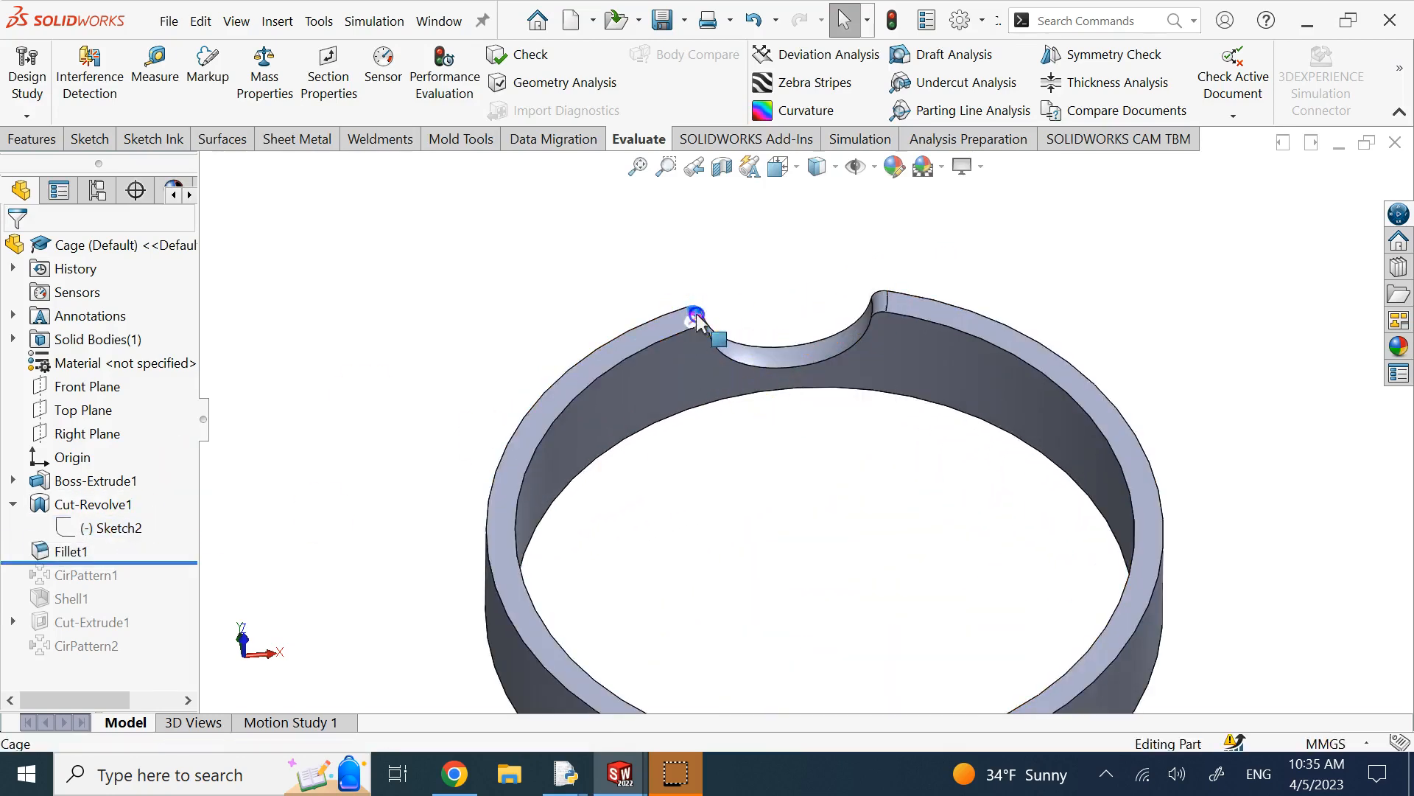
pyautogui.scroll(-4, 894, 369)
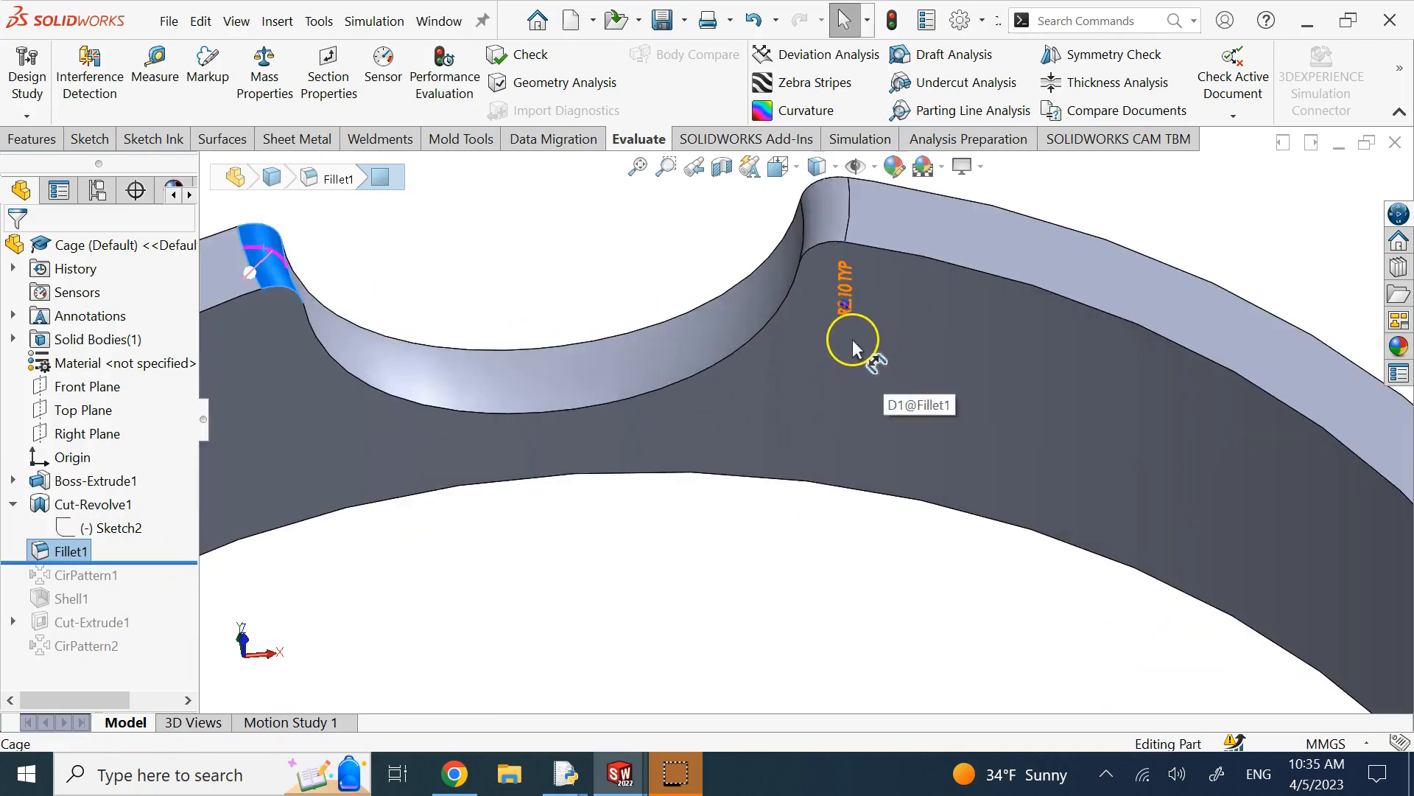
pyautogui.scroll(-2, 847, 310)
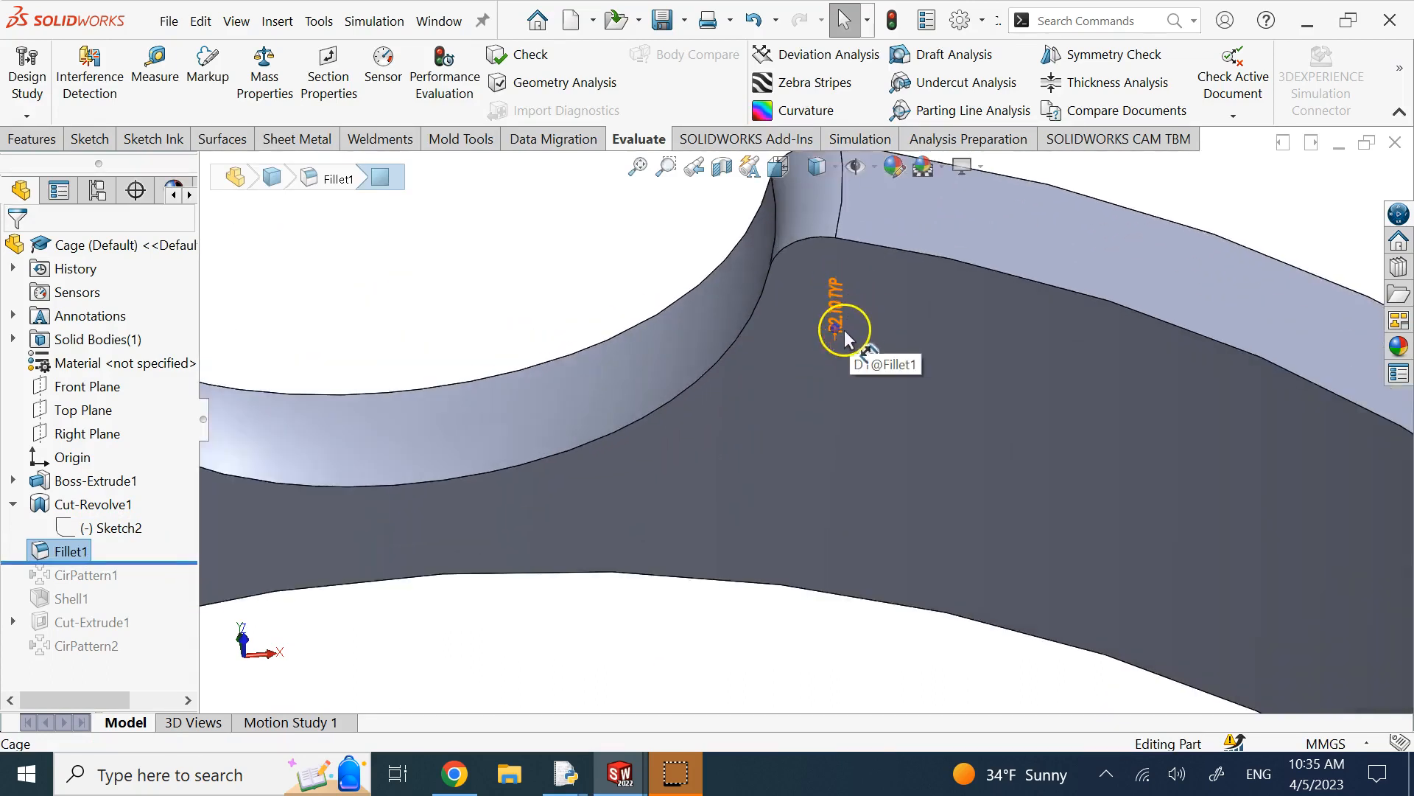
pyautogui.scroll(8, 656, 420)
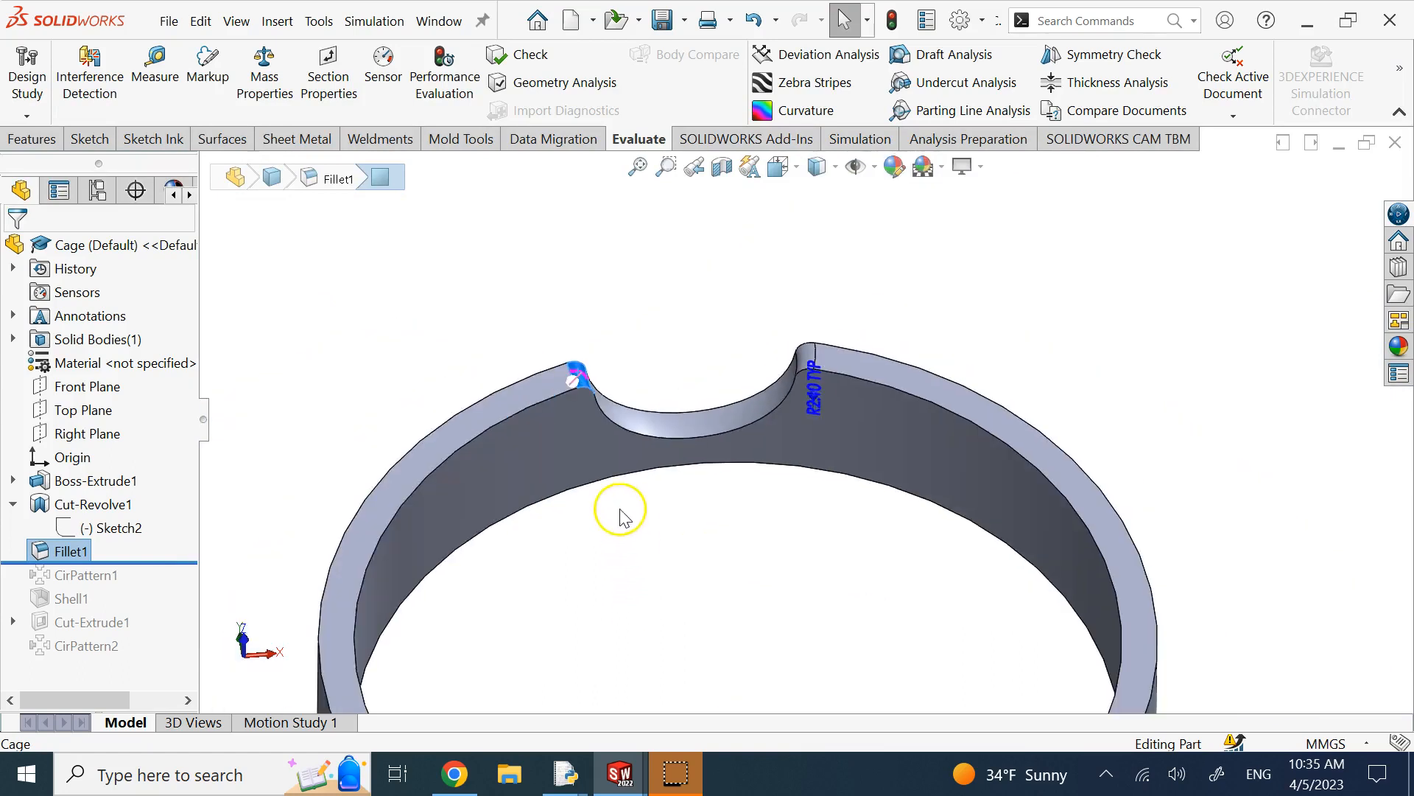
pyautogui.click(440, 342)
# Roll the history forward past CirPattern1 and view the notches patterned around the ring
pyautogui.moveTo(126, 562); pyautogui.dragTo(138, 579)
pyautogui.scroll(3, 814, 588)
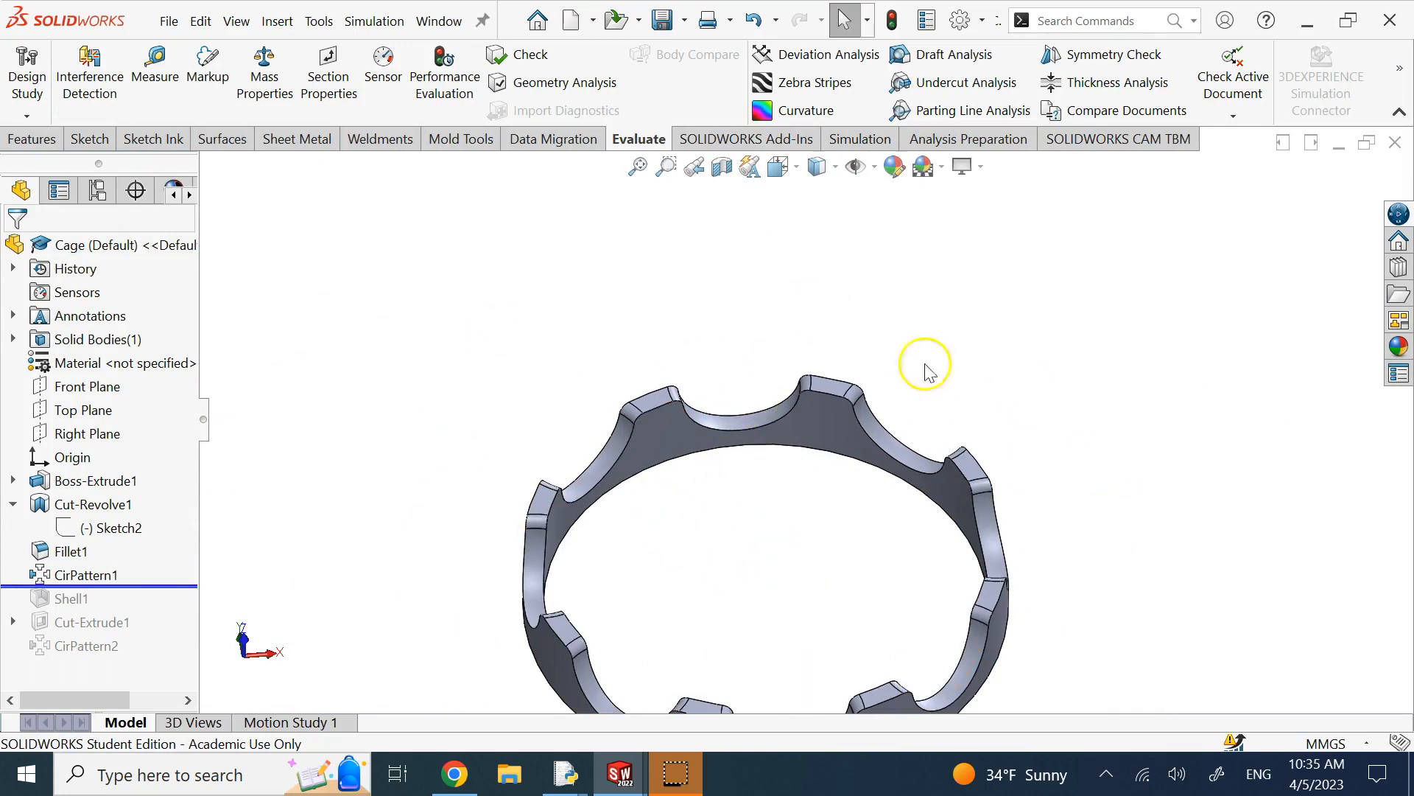
pyautogui.scroll(3, 917, 529)
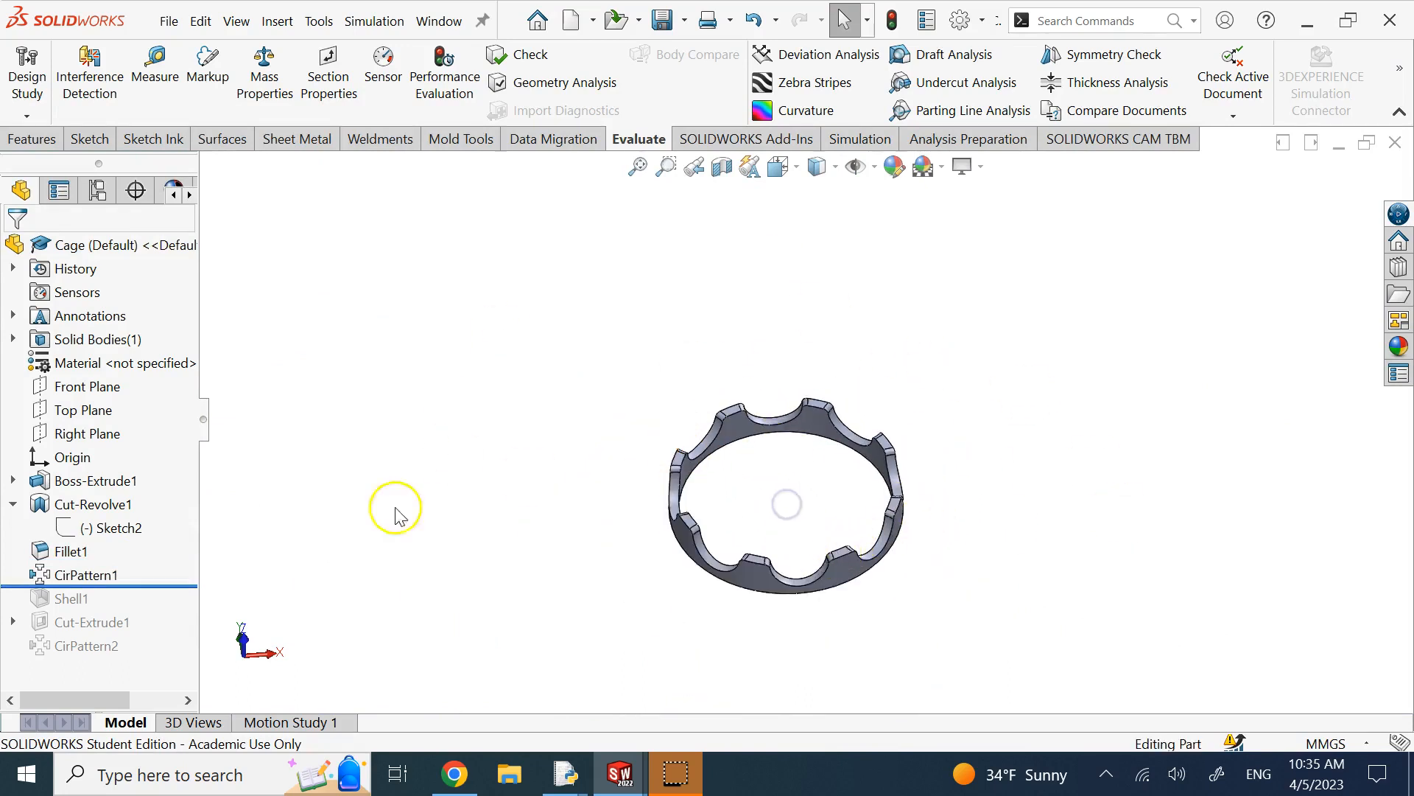
pyautogui.moveTo(729, 638); pyautogui.dragTo(739, 508, button='middle')
# Roll the history forward past Shell1 and inspect the shell's wall thickness
pyautogui.moveTo(180, 587); pyautogui.dragTo(180, 611)
pyautogui.click(87, 599)
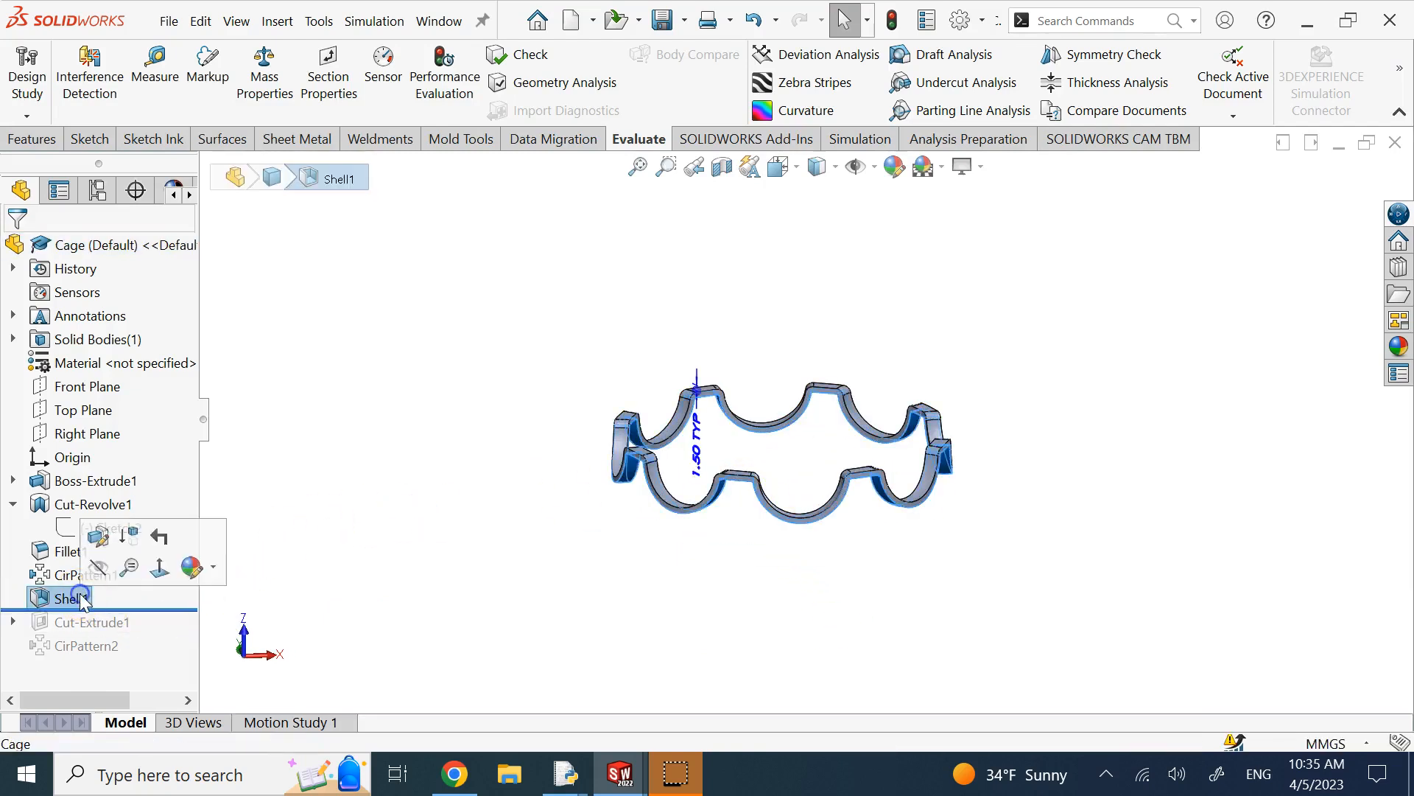
pyautogui.click(110, 536)
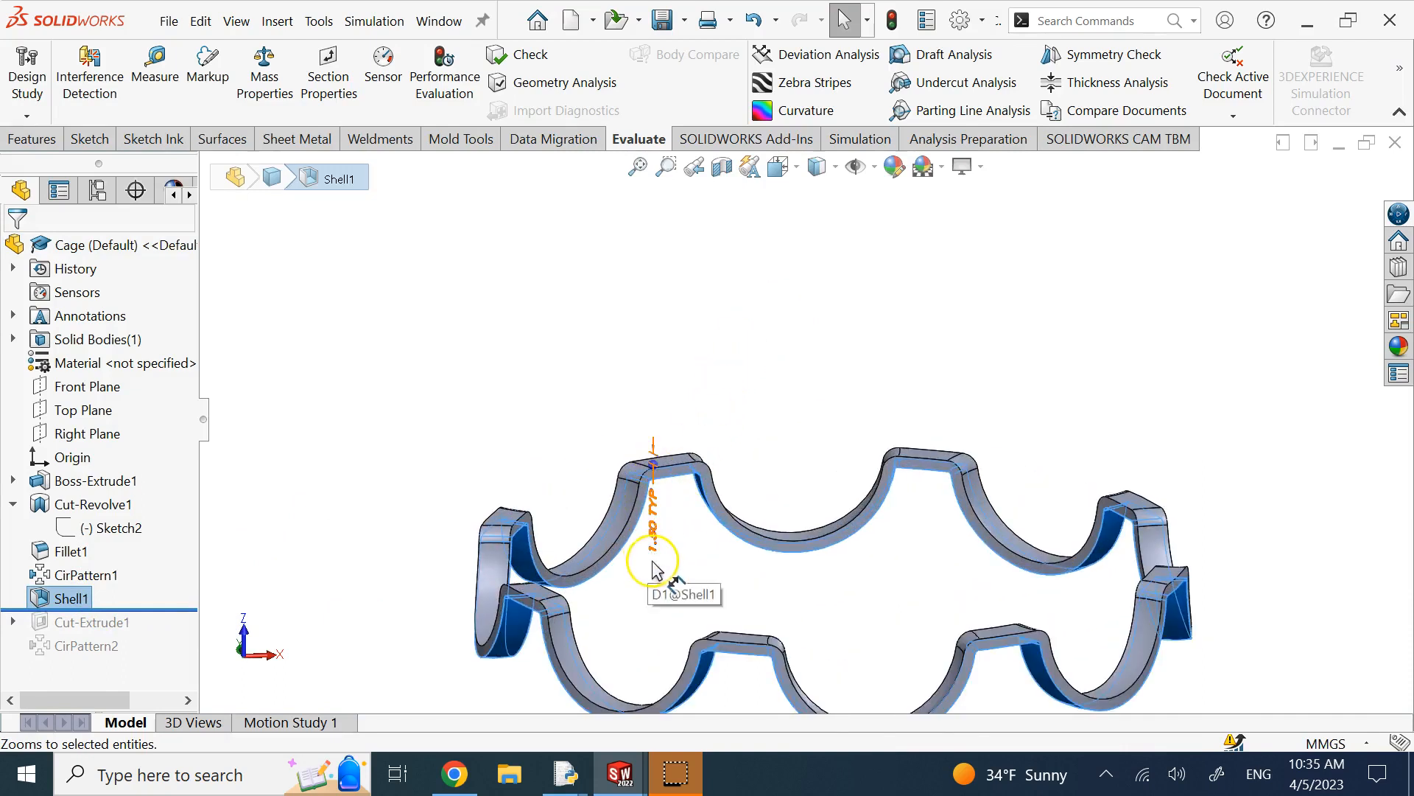
pyautogui.click(363, 521)
# Roll the history forward past Cut-Extrude1 and inspect the small hole's dimensions from above
pyautogui.moveTo(167, 629); pyautogui.dragTo(168, 631)
pyautogui.press('z')
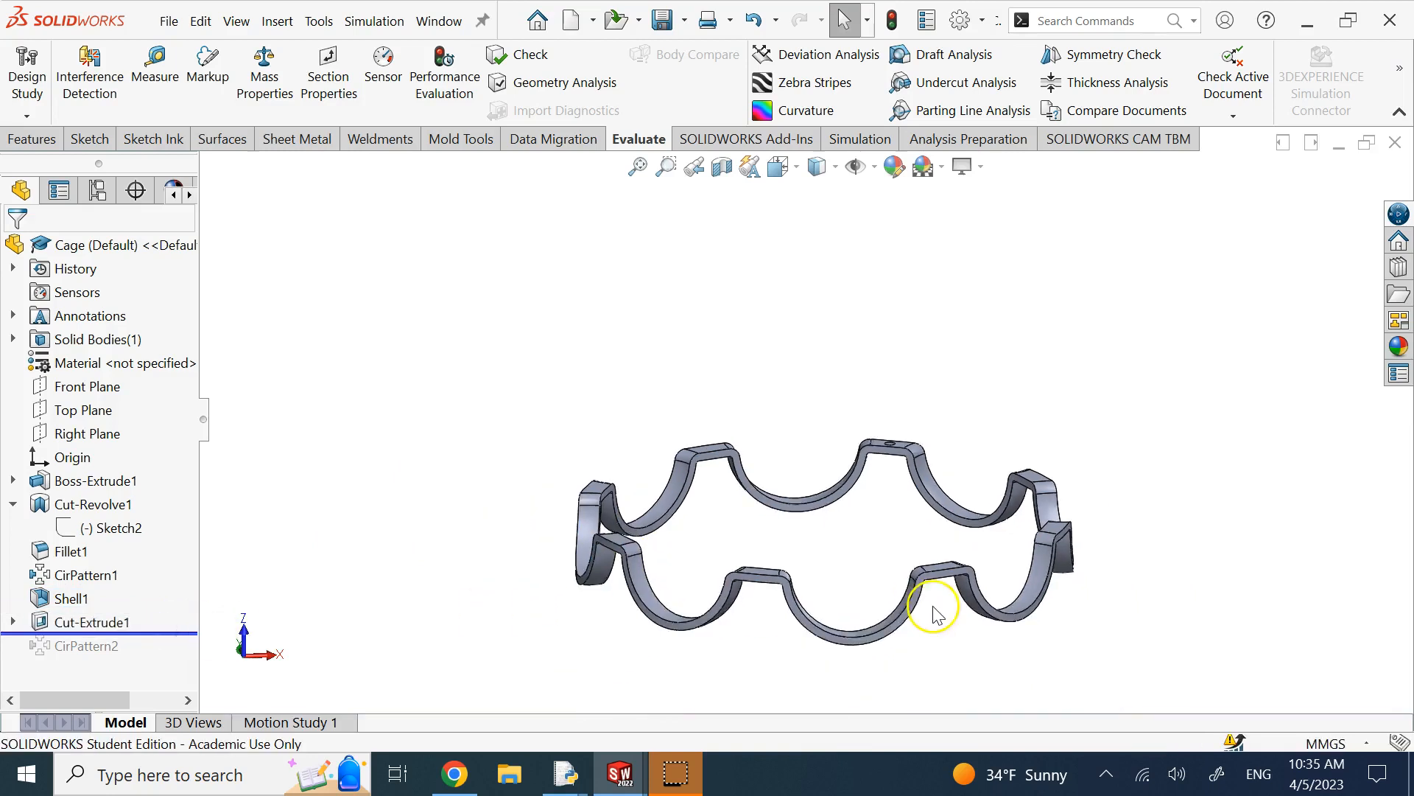
pyautogui.press('Down')
pyautogui.press('Down')
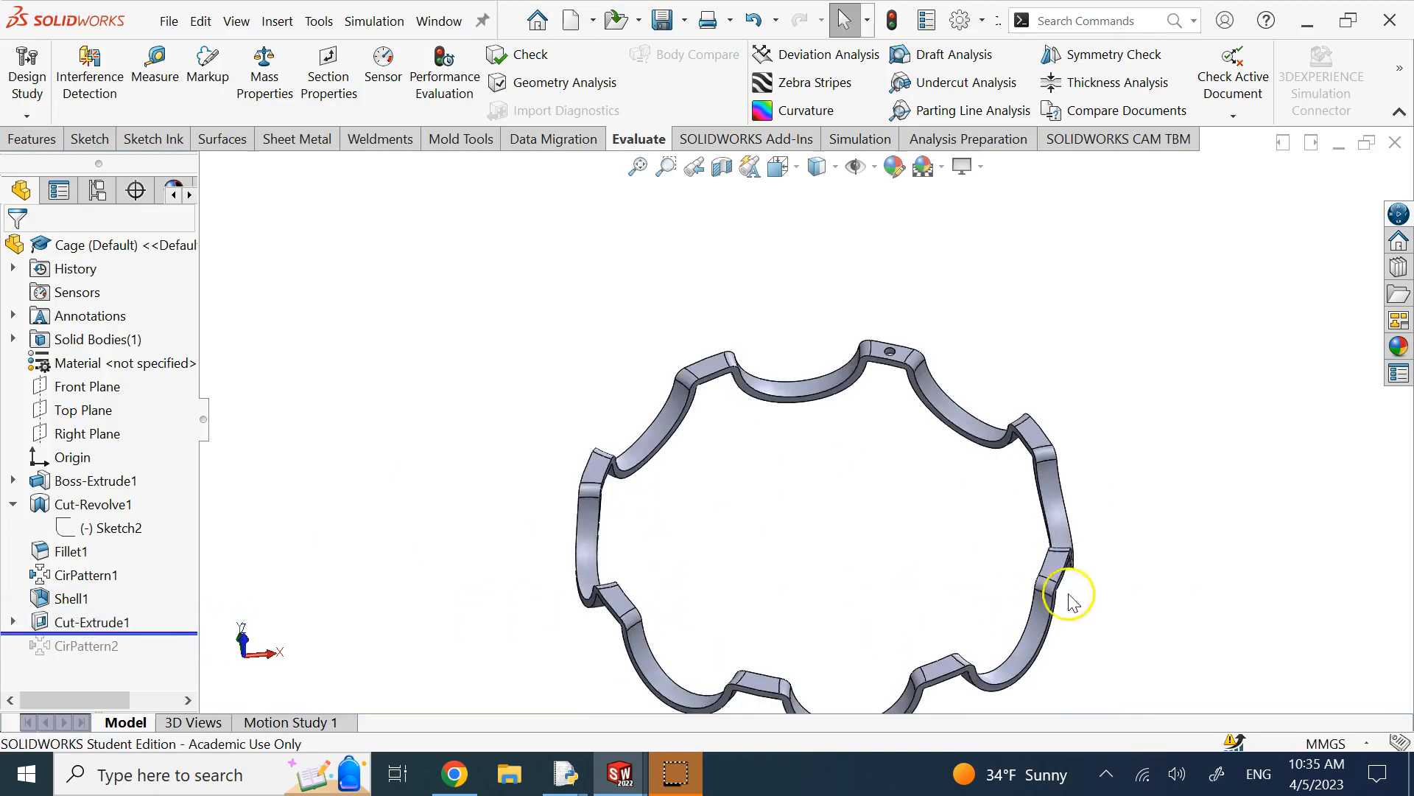
pyautogui.click(112, 626)
pyautogui.press('Down')
pyautogui.press('Down')
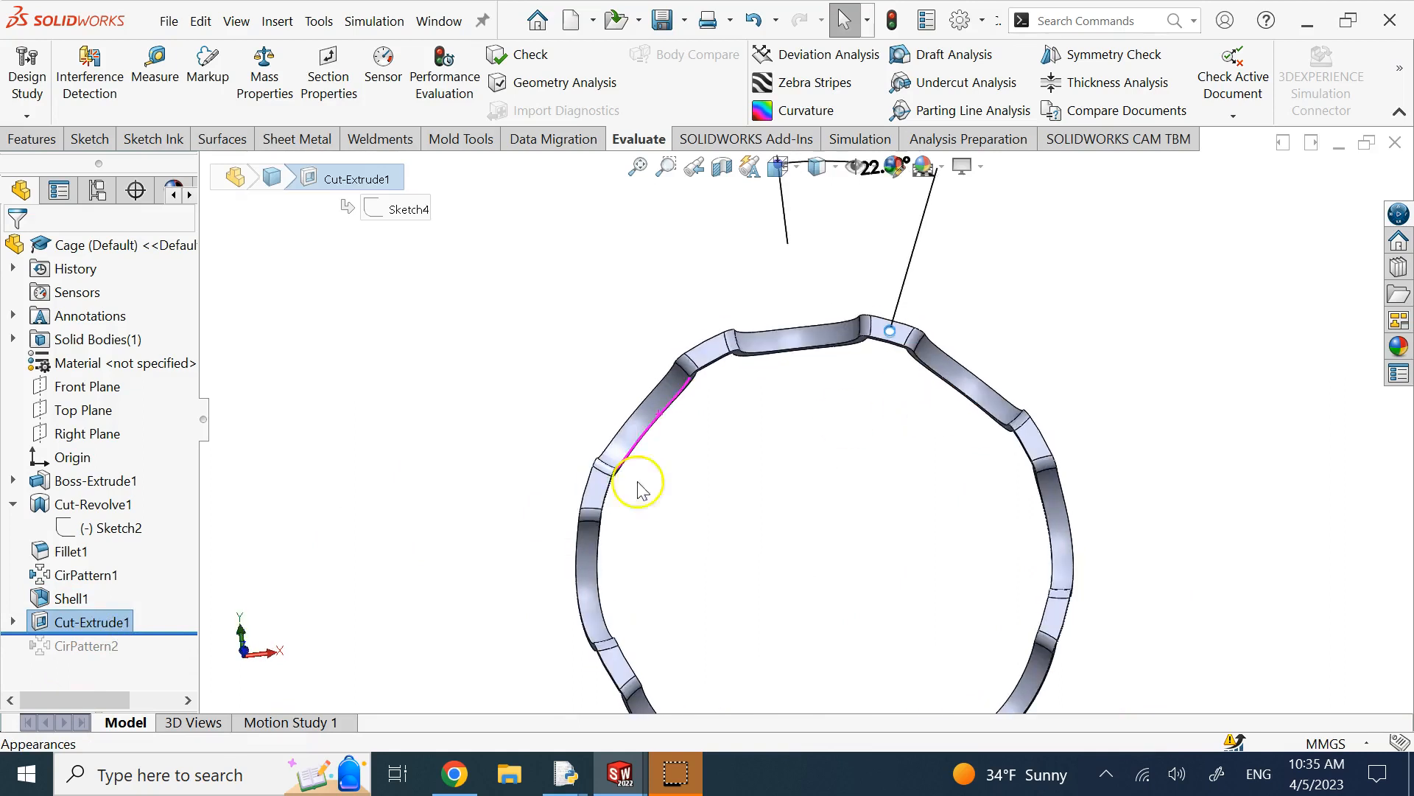
# Edit Sketch4 of Cut-Extrude1 and dimension the hole circle's diameter at 2 mm
pyautogui.click(13, 623)
pyautogui.click(110, 646)
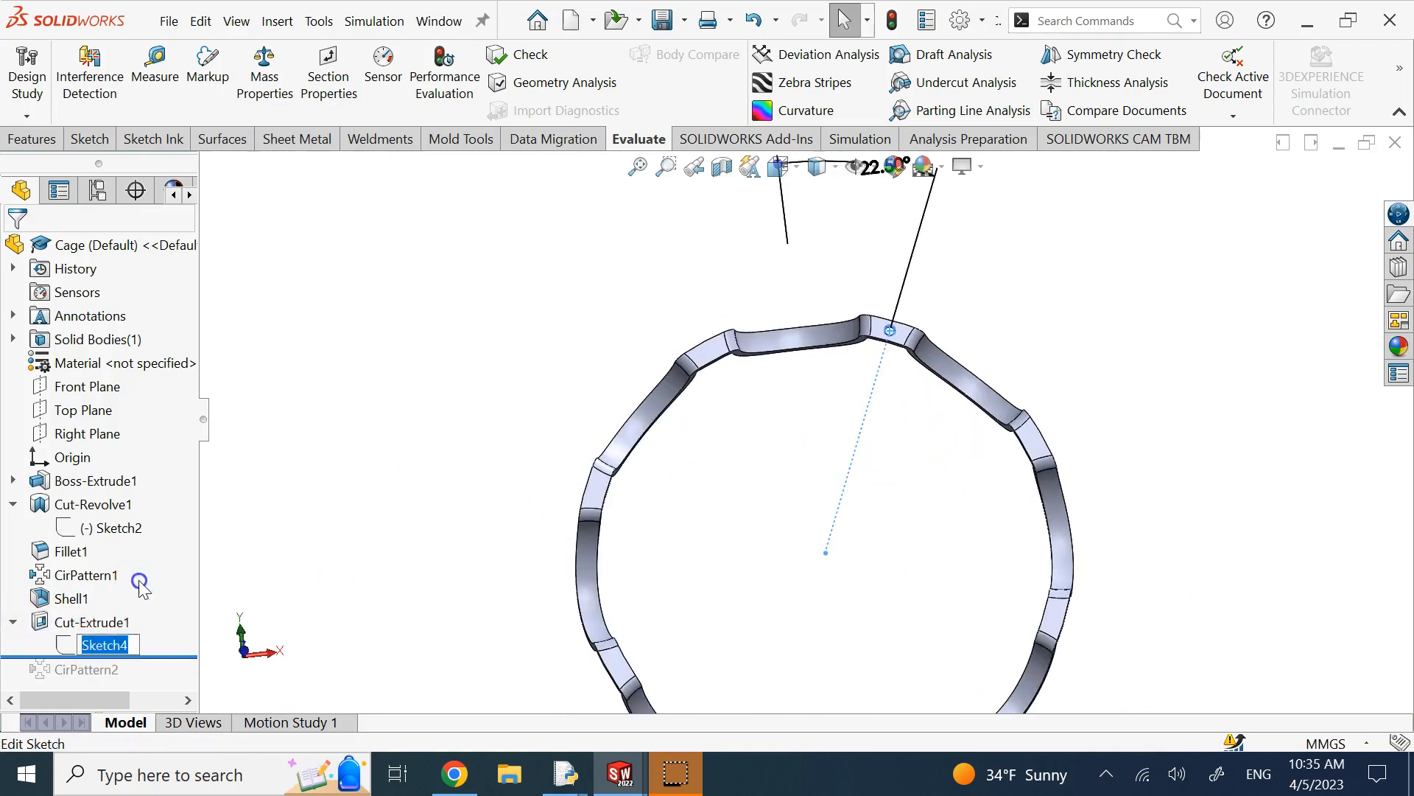
pyautogui.click(104, 646)
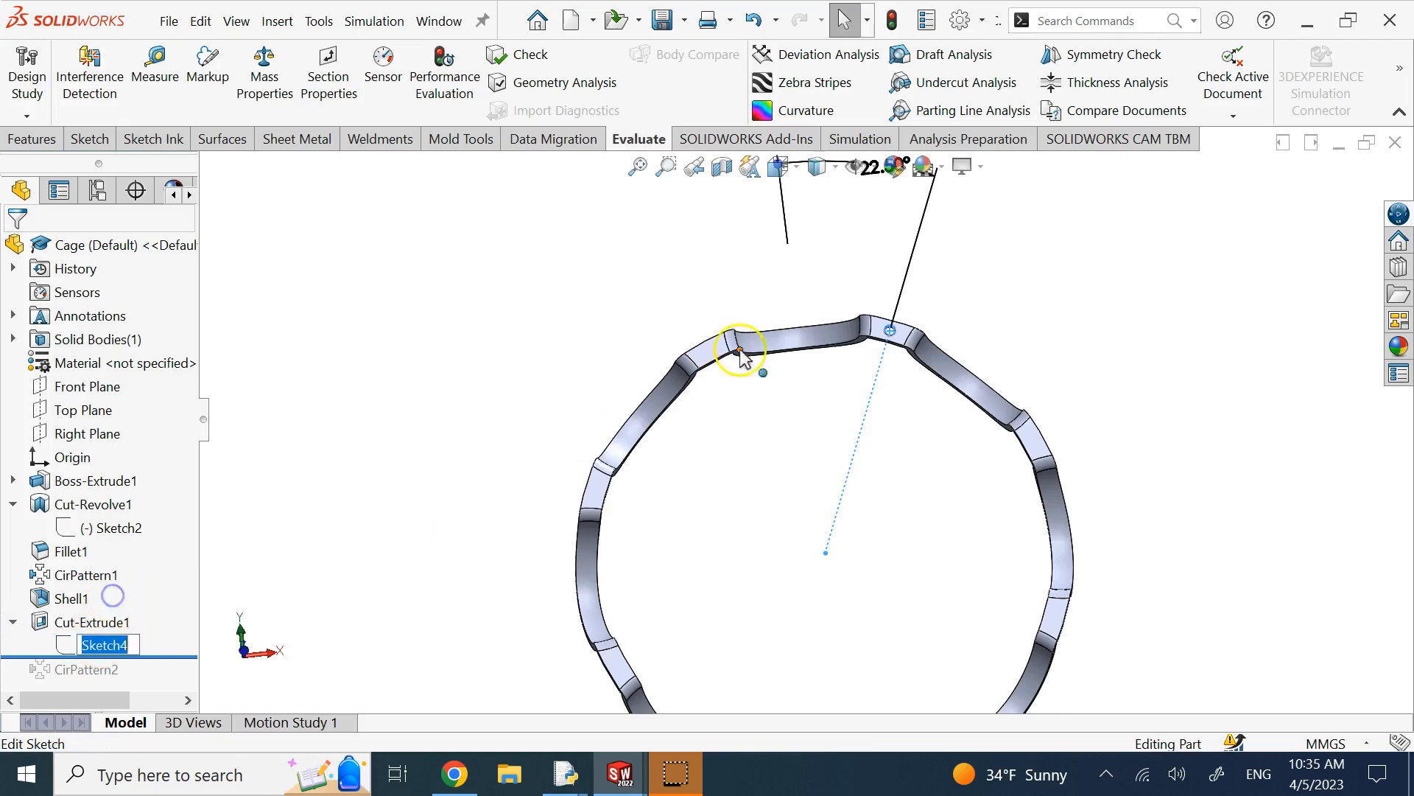
pyautogui.click(202, 435)
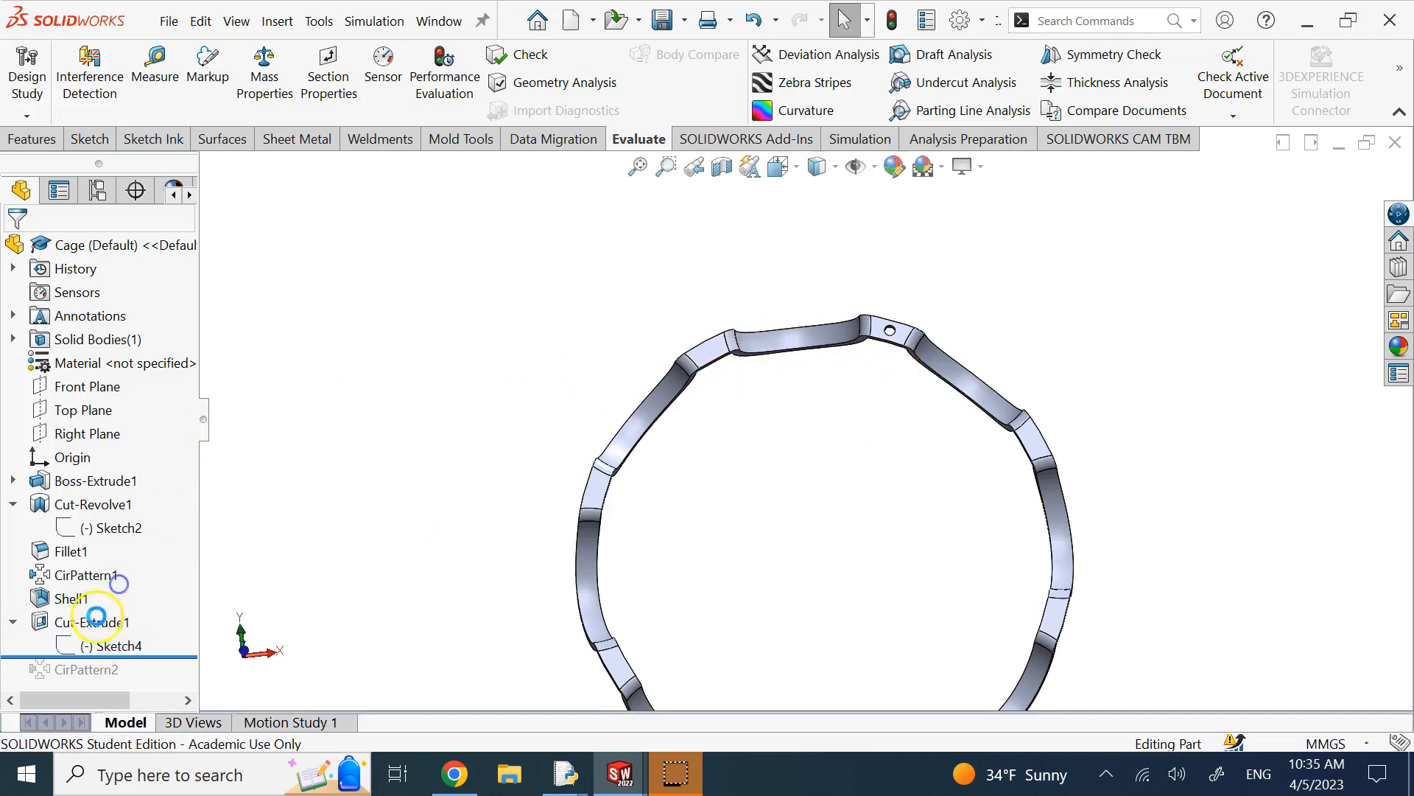
pyautogui.click(104, 648)
pyautogui.click(114, 596)
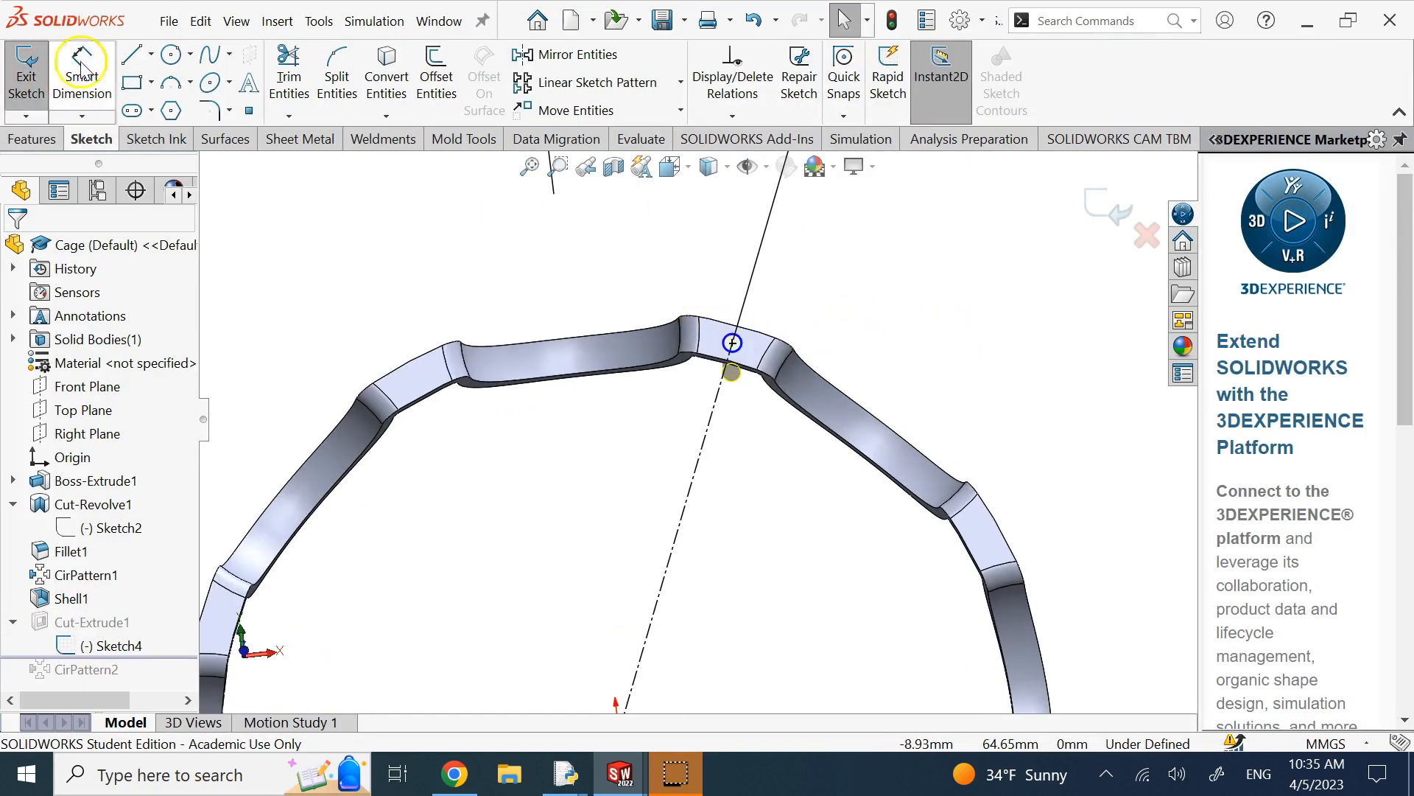
pyautogui.click(80, 70)
pyautogui.click(787, 330)
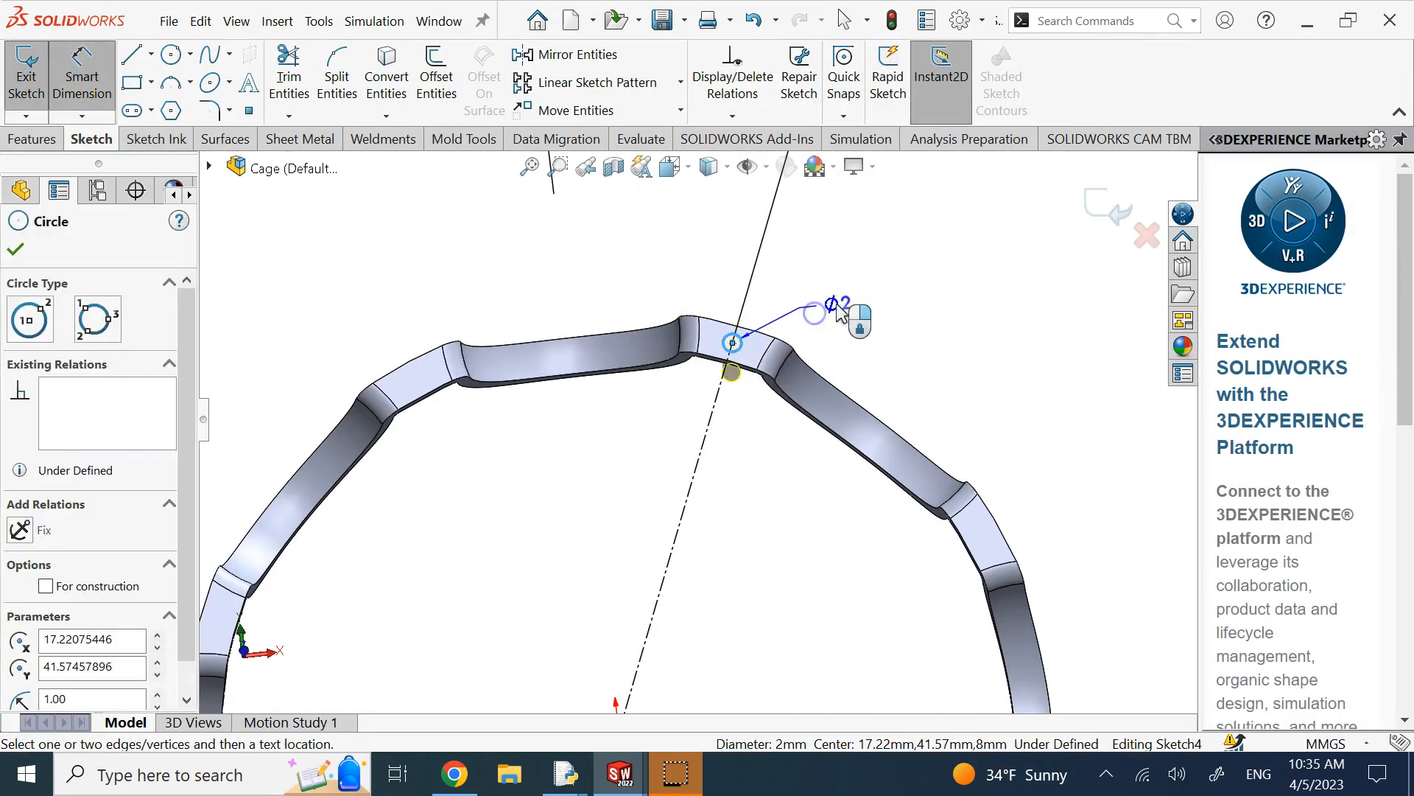
pyautogui.click(847, 303)
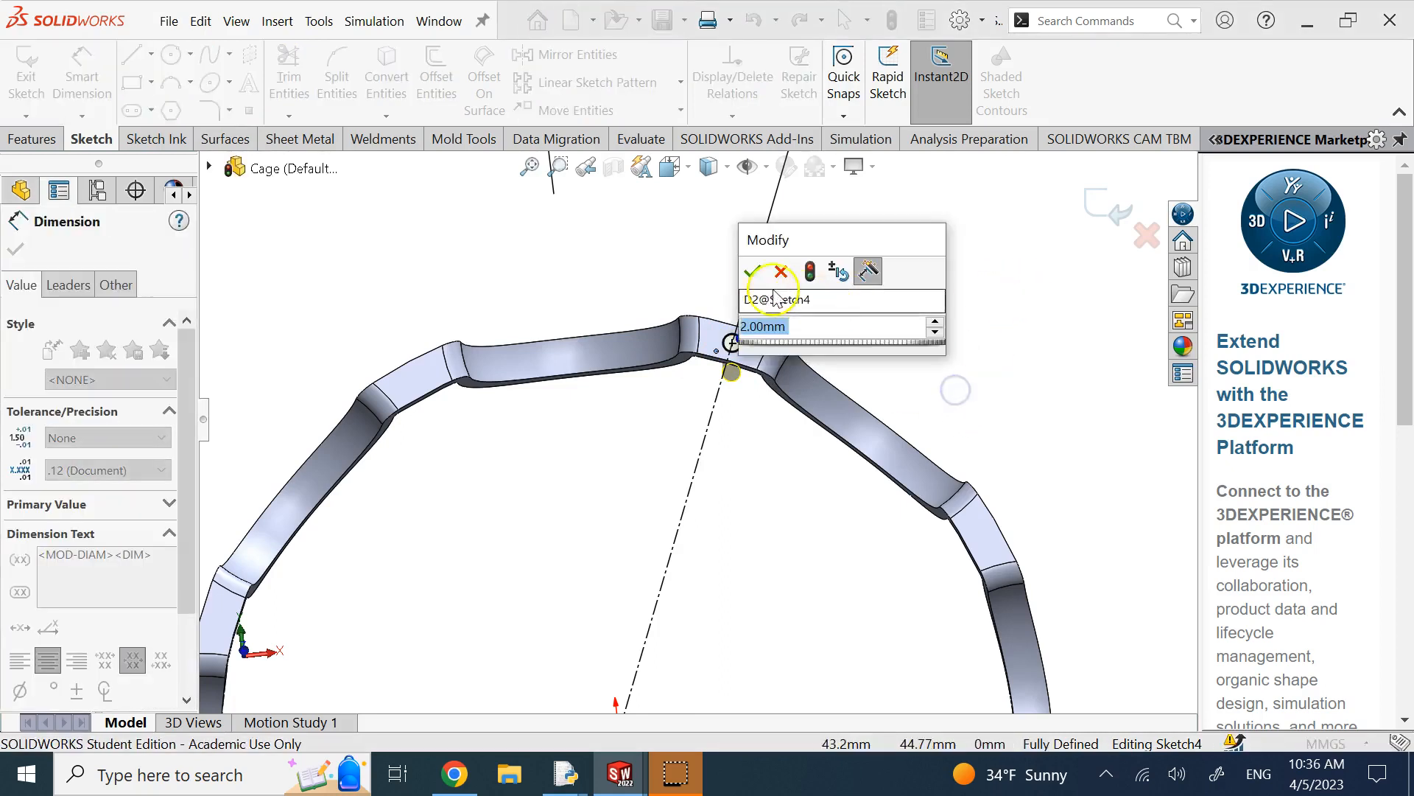
pyautogui.click(753, 271)
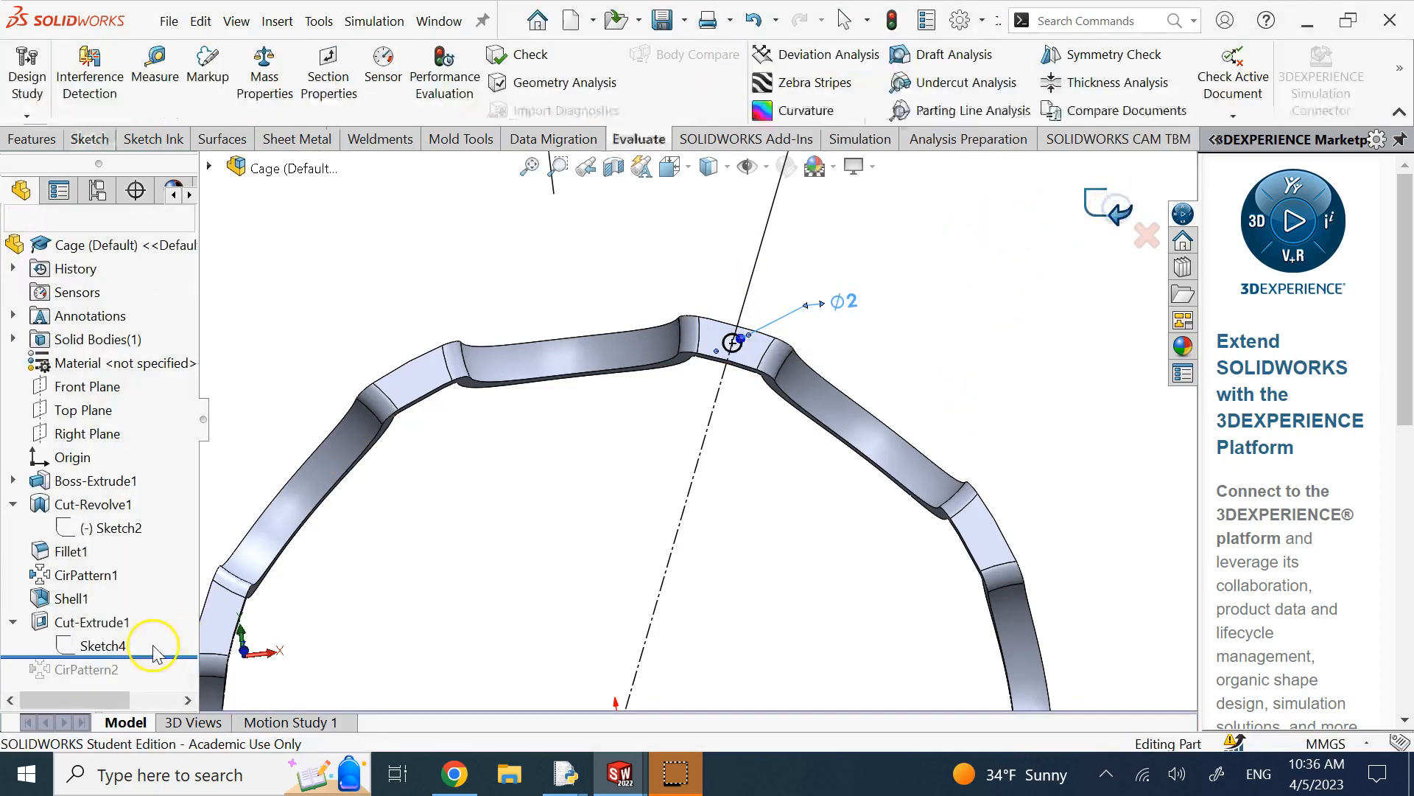
# Roll the history forward past CirPattern2 to restore the complete cage with its patterned holes
pyautogui.moveTo(155, 657); pyautogui.dragTo(149, 680)
pyautogui.scroll(6, 917, 385)
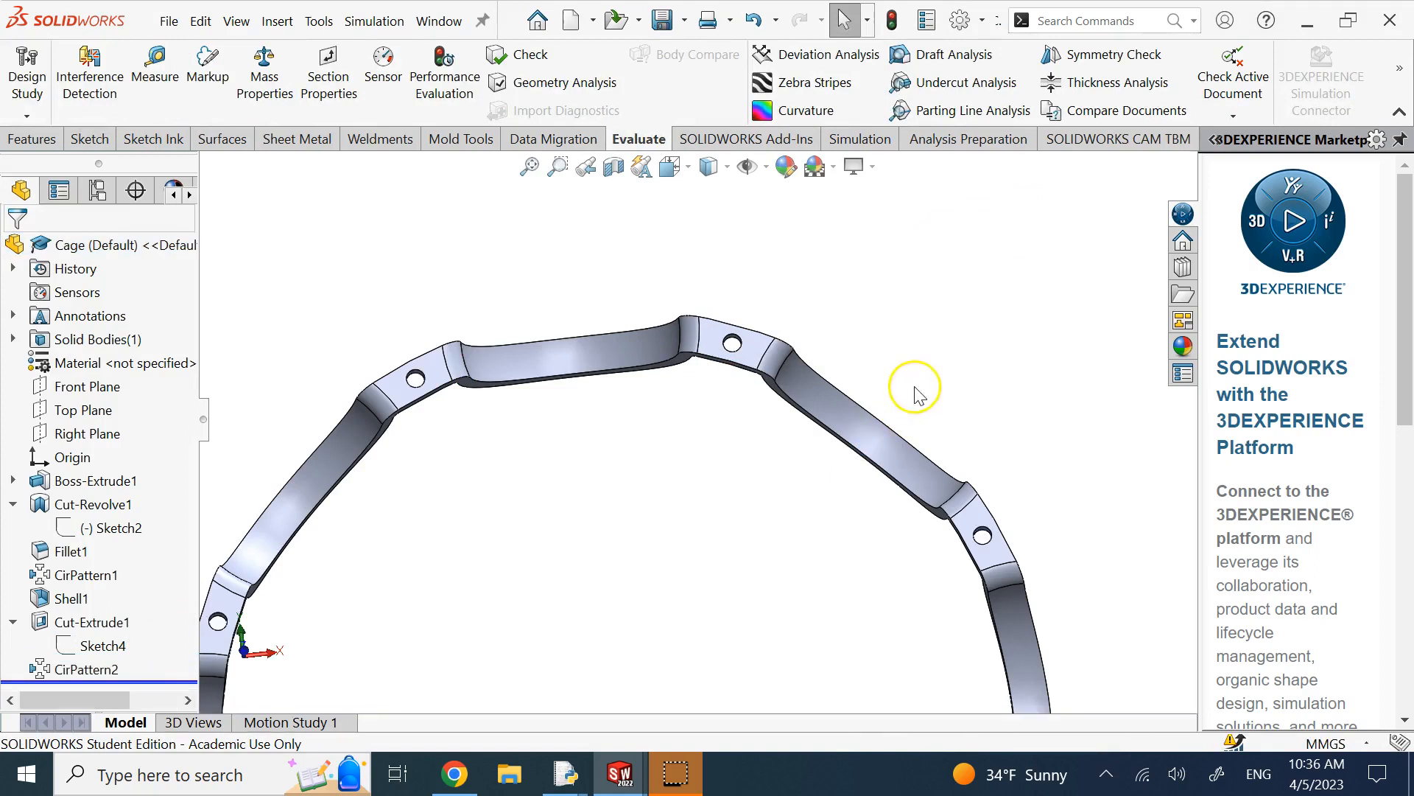
pyautogui.moveTo(978, 495); pyautogui.dragTo(956, 497, button='middle')
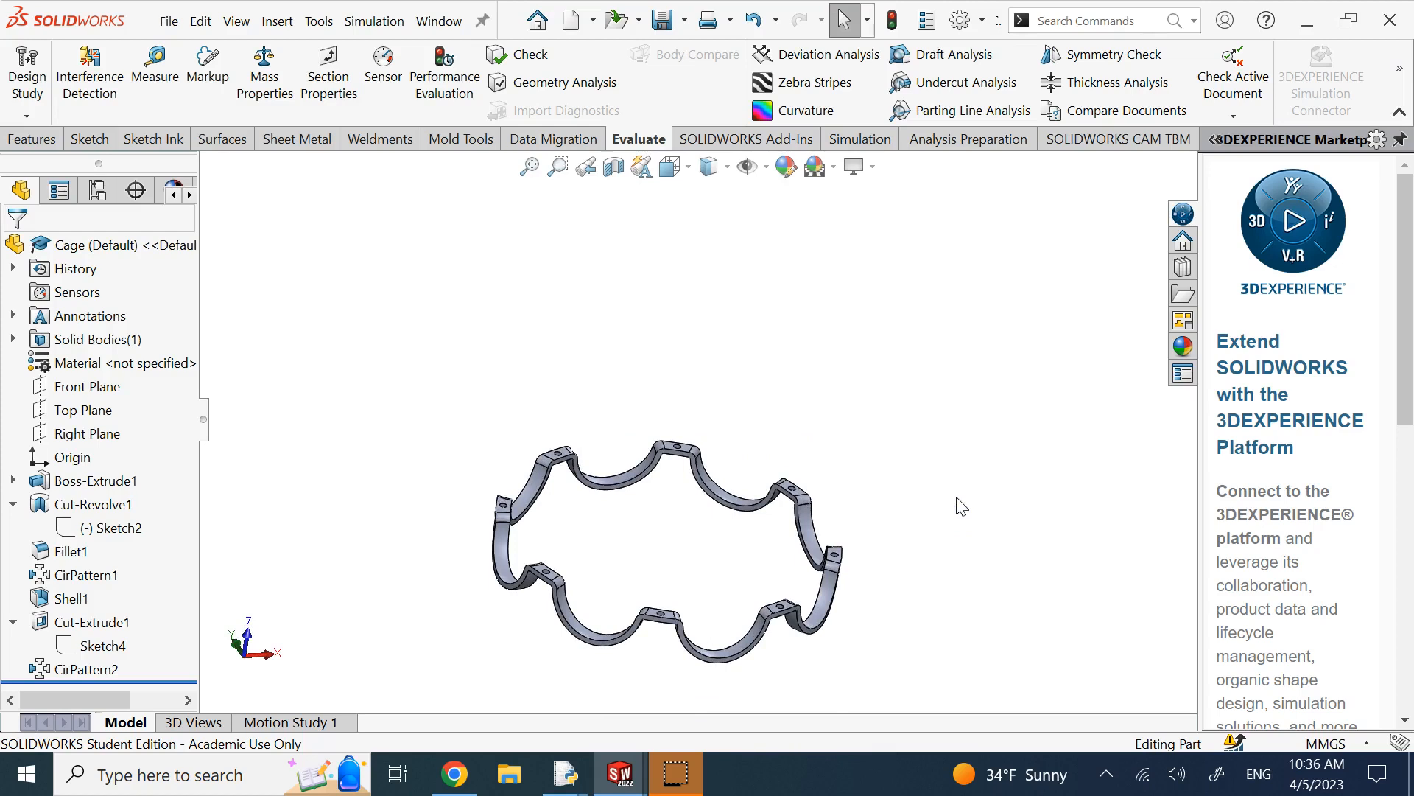
# Switch to the cage's drawing document, Draw1 - Sheet1
pyautogui.moveTo(620, 773)
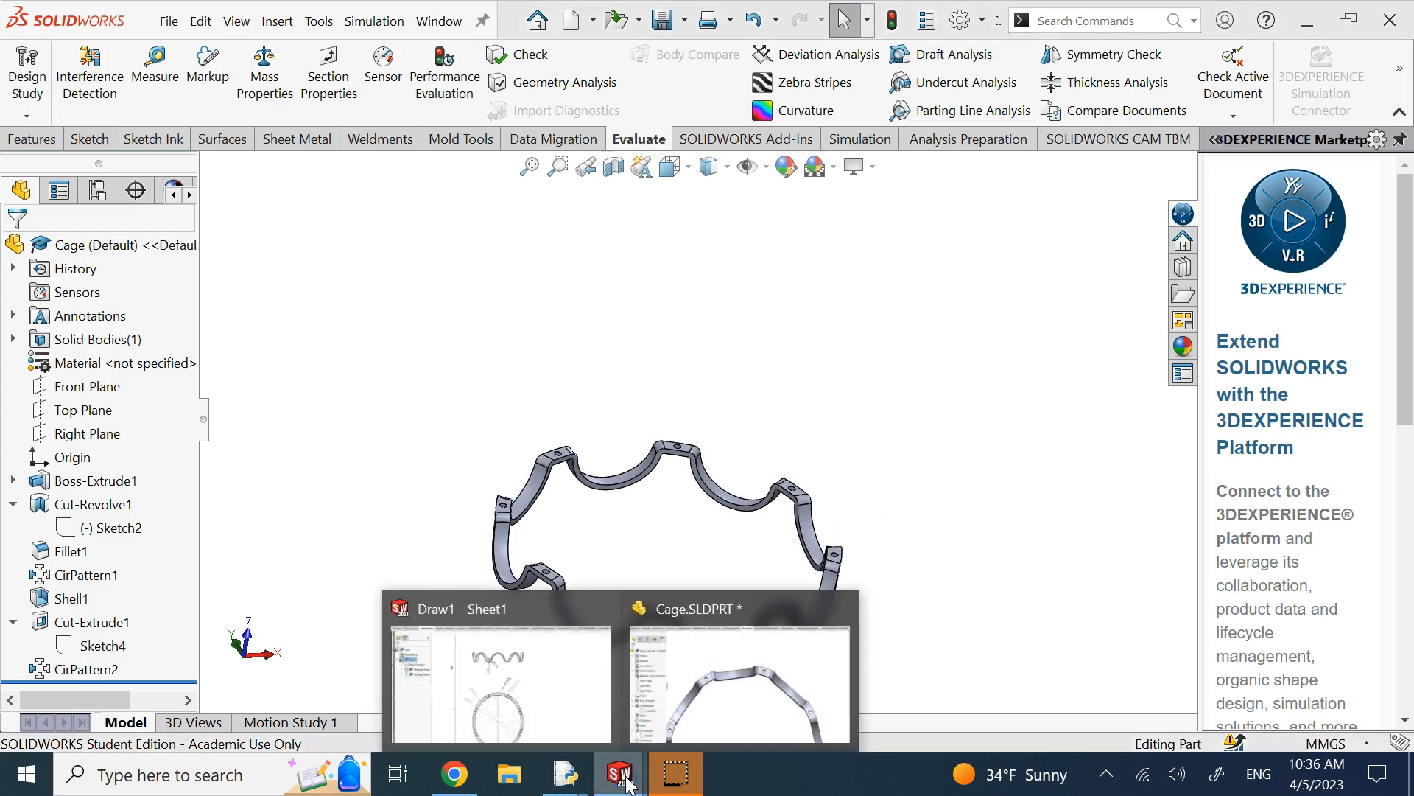
pyautogui.click(568, 689)
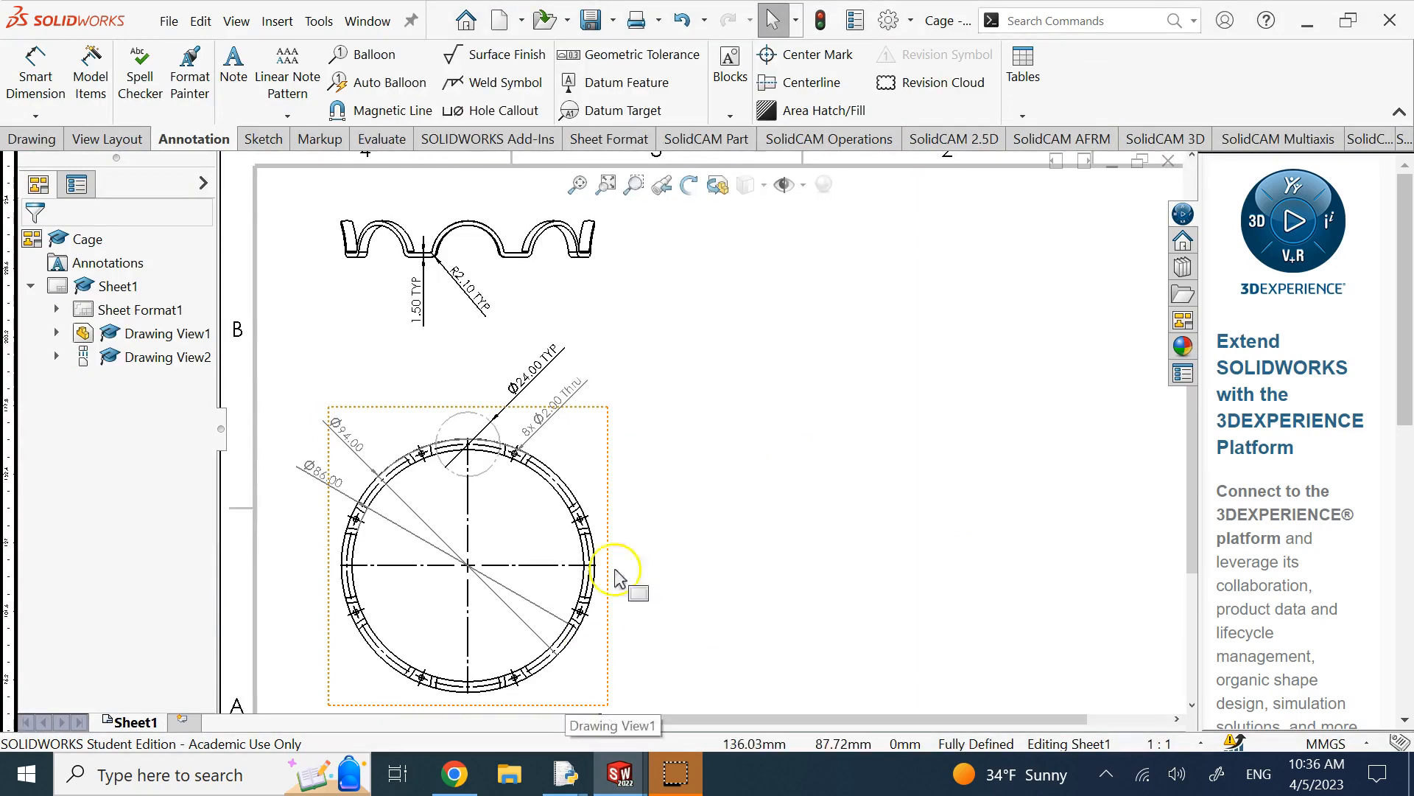
# Delete the 1.50 TYP thickness and R2.10 TYP radius dimensions from the cage's side view
pyautogui.click(729, 354)
pyautogui.click(764, 506)
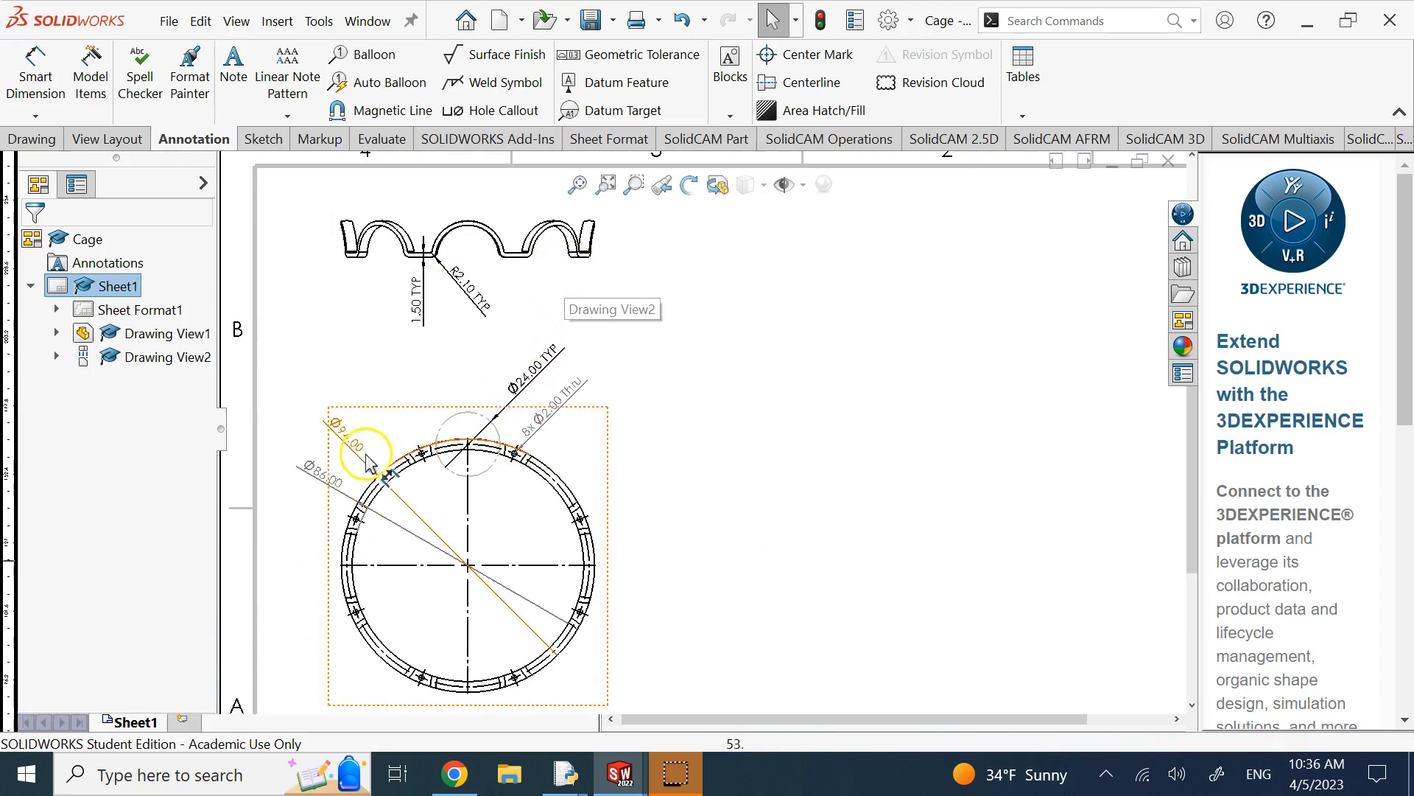
pyautogui.click(423, 349)
pyautogui.click(421, 319)
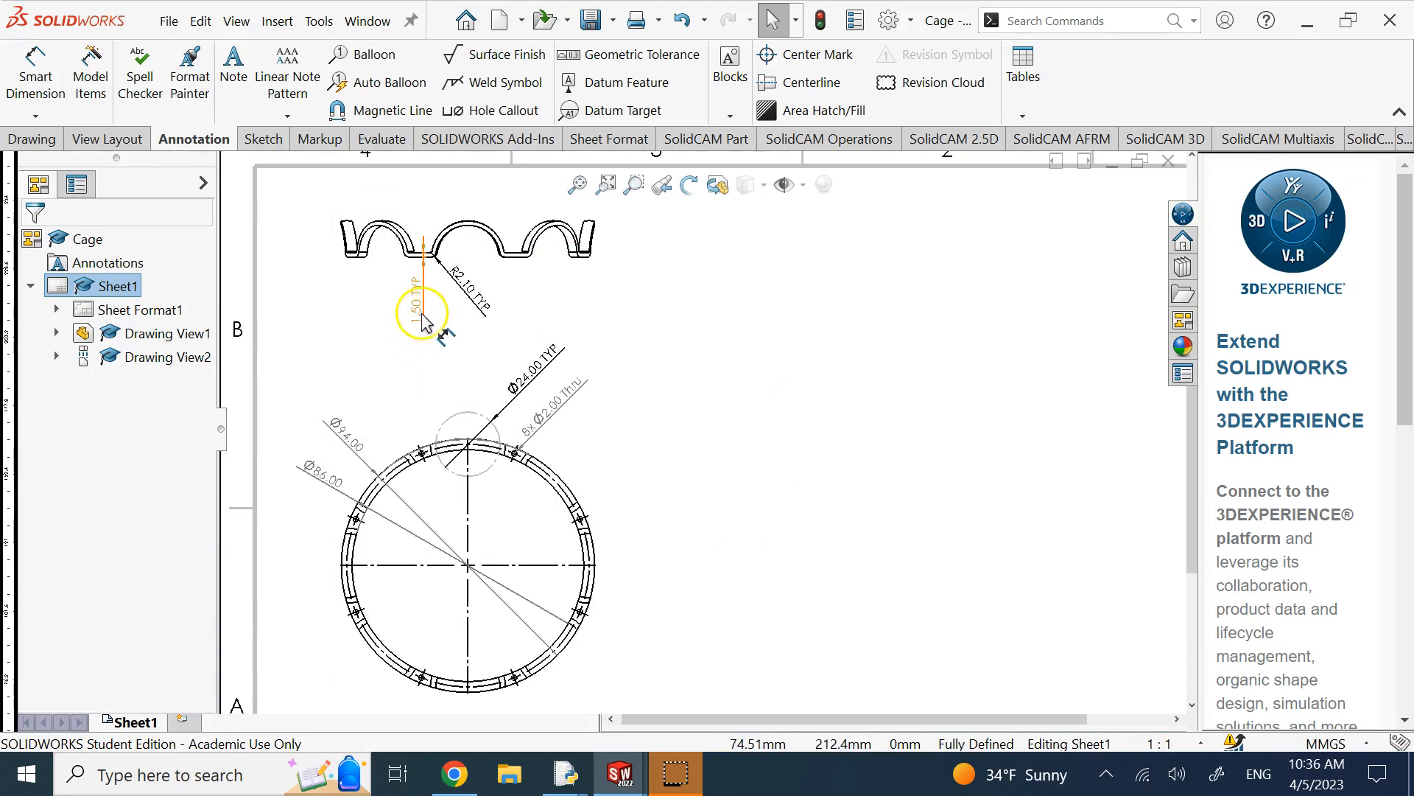
pyautogui.press('Delete')
pyautogui.click(470, 285)
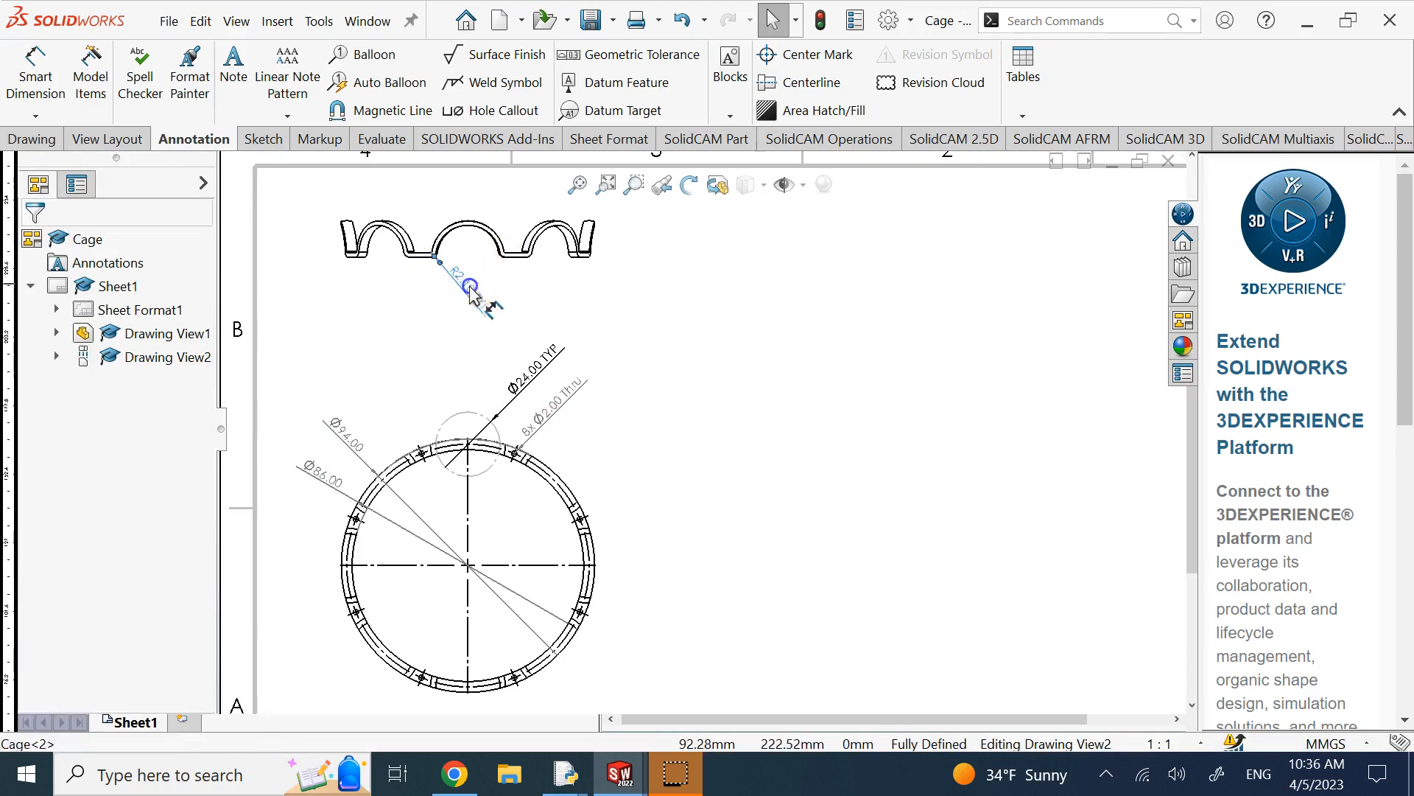
pyautogui.press('Delete')
# Delete the Ø24.00 TYP dimension, the 8x Ø2.00 Thru hole dimension and the 24 mm construction circle from the ring view
pyautogui.click(543, 374)
pyautogui.press('Delete')
pyautogui.click(559, 398)
pyautogui.press('Delete')
pyautogui.click(479, 417)
pyautogui.press('Delete')
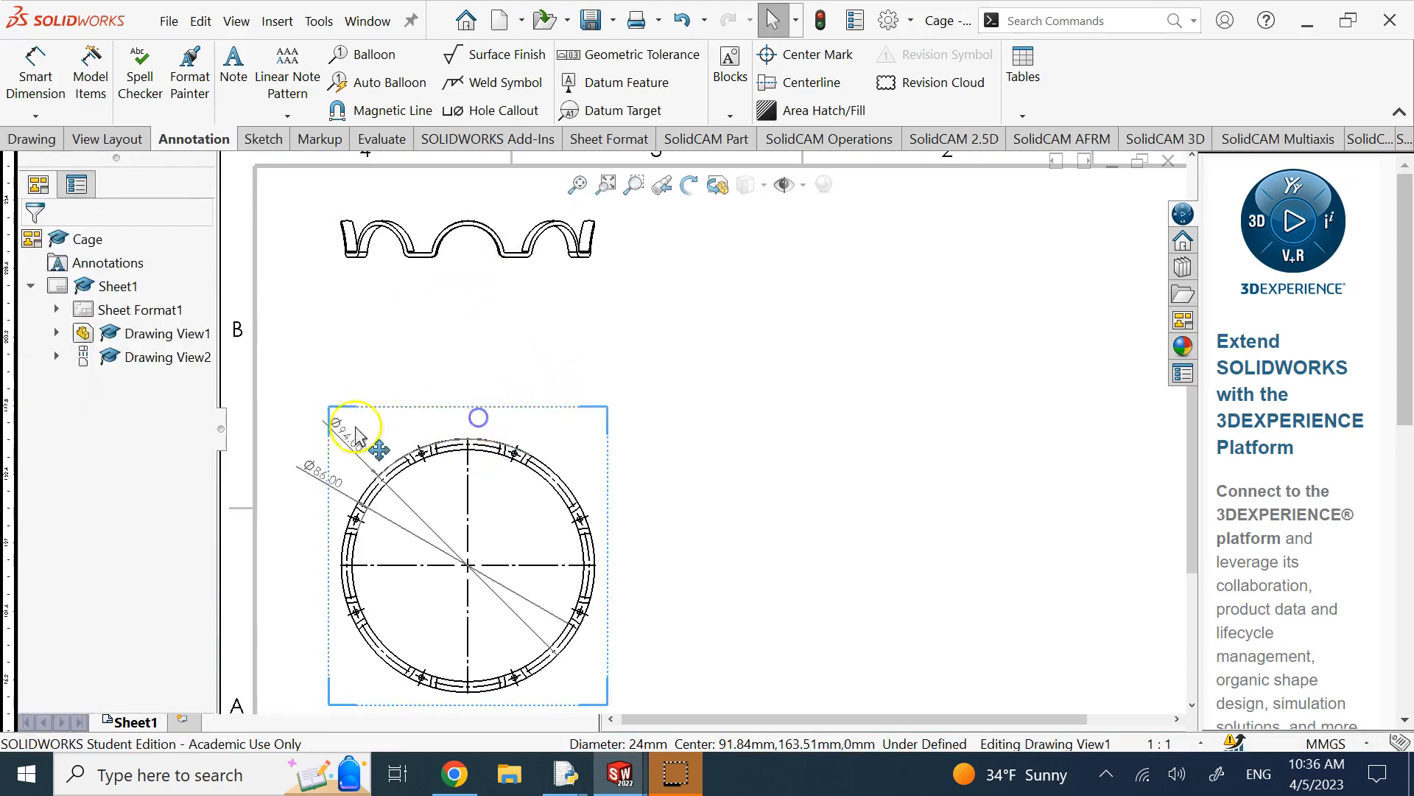
# Delete the Ø94.00 and Ø86.00 diameter dimensions from the ring view
pyautogui.click(332, 434)
pyautogui.press('Delete')
pyautogui.click(318, 481)
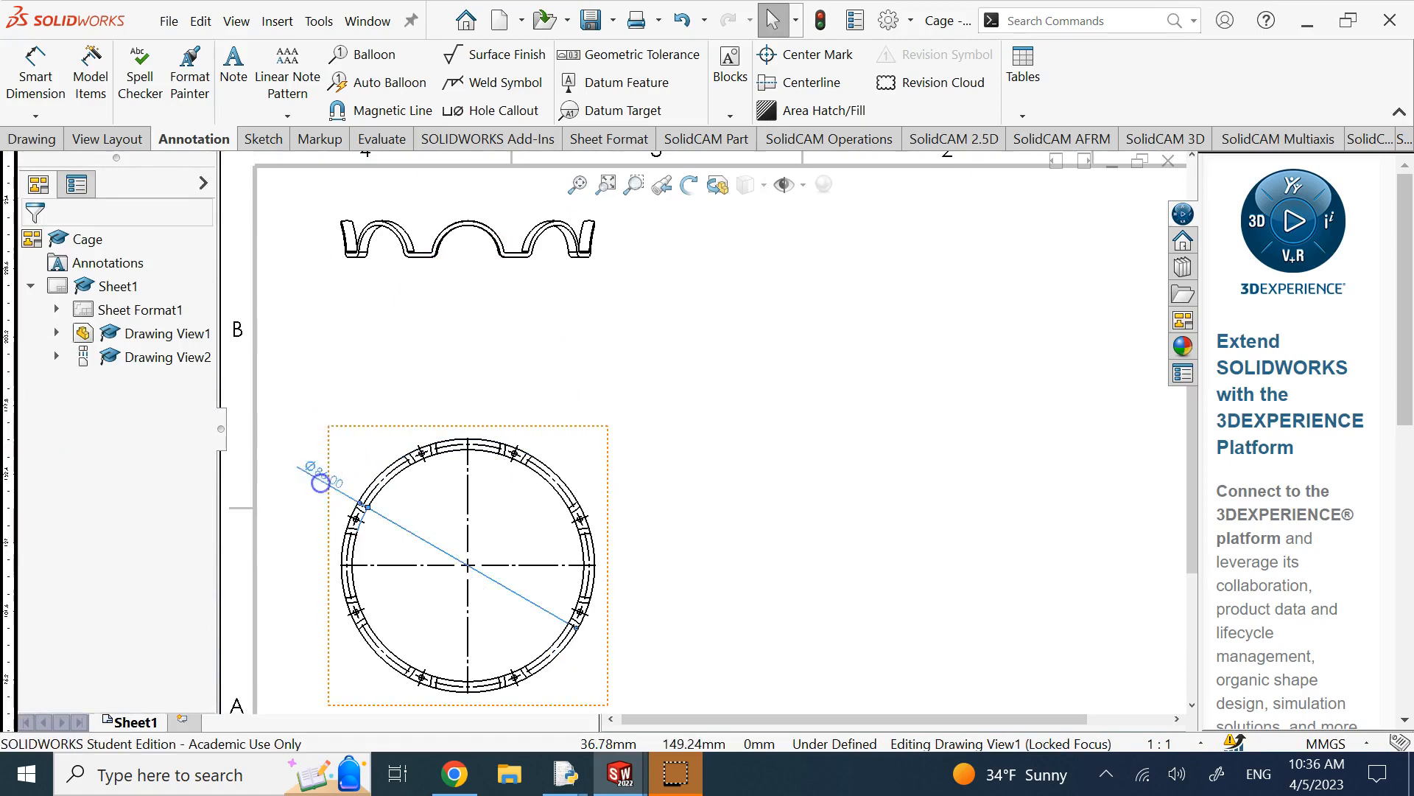
pyautogui.press('Delete')
# Dimension the radius of the ring's inner edge, placing the text outside the ring at its upper left
pyautogui.click(42, 78)
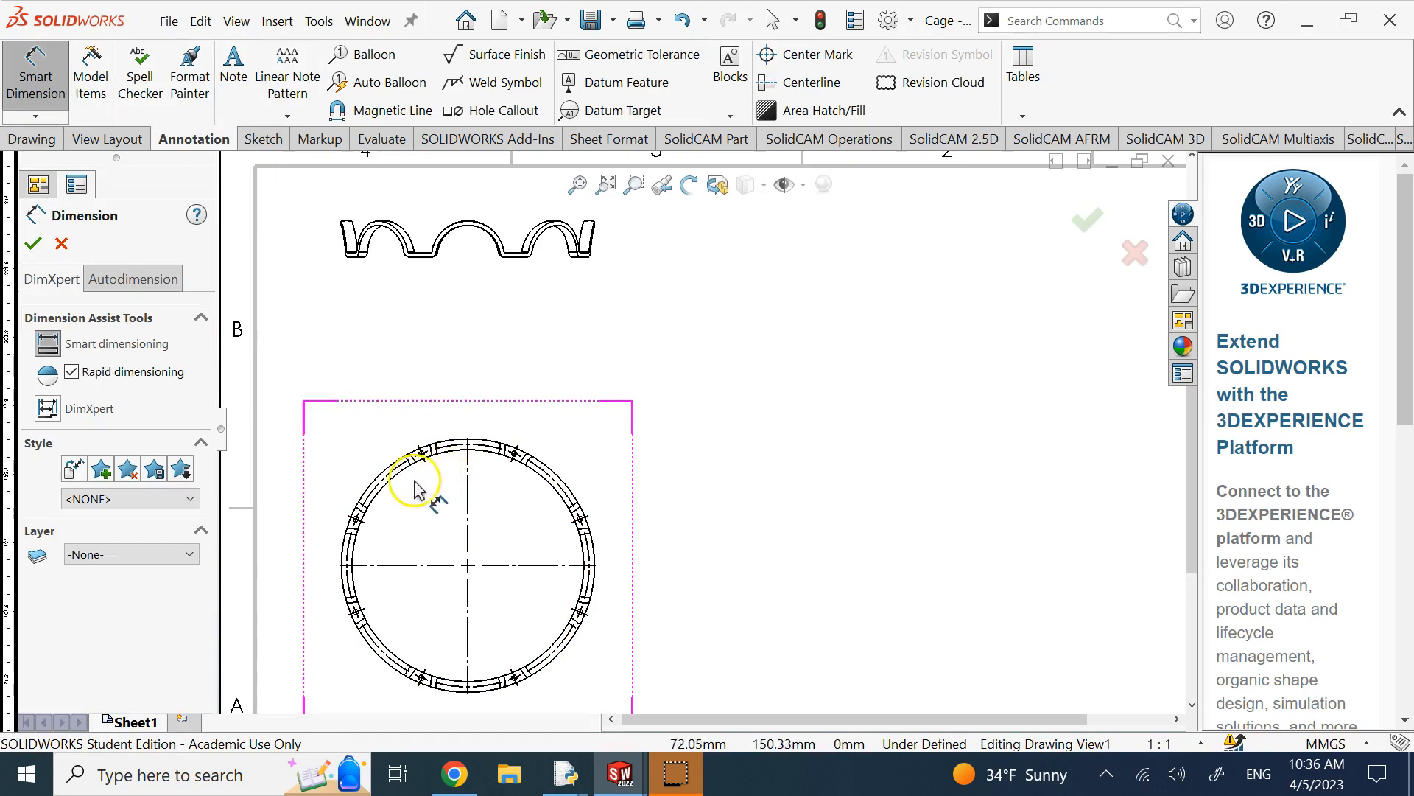
pyautogui.click(387, 480)
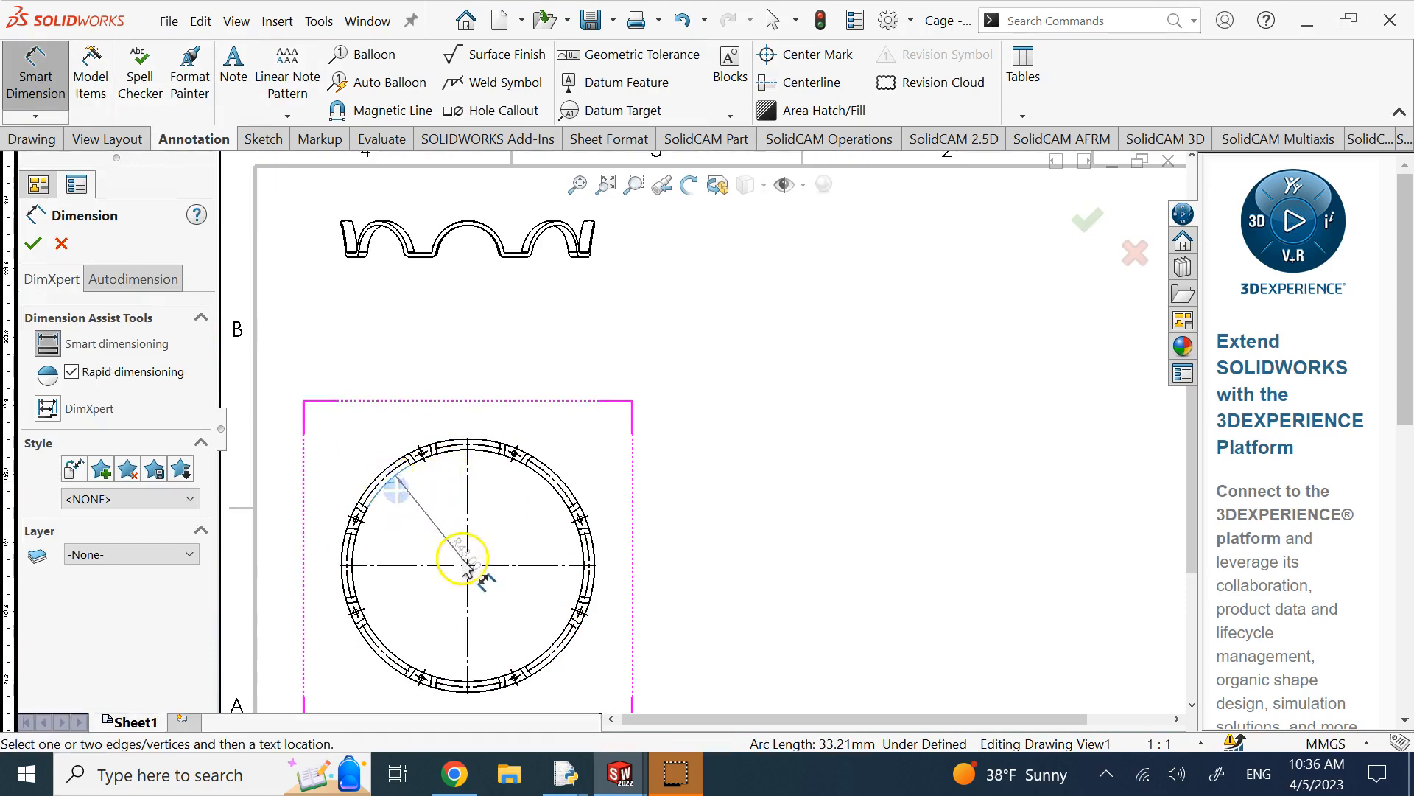
pyautogui.click(354, 448)
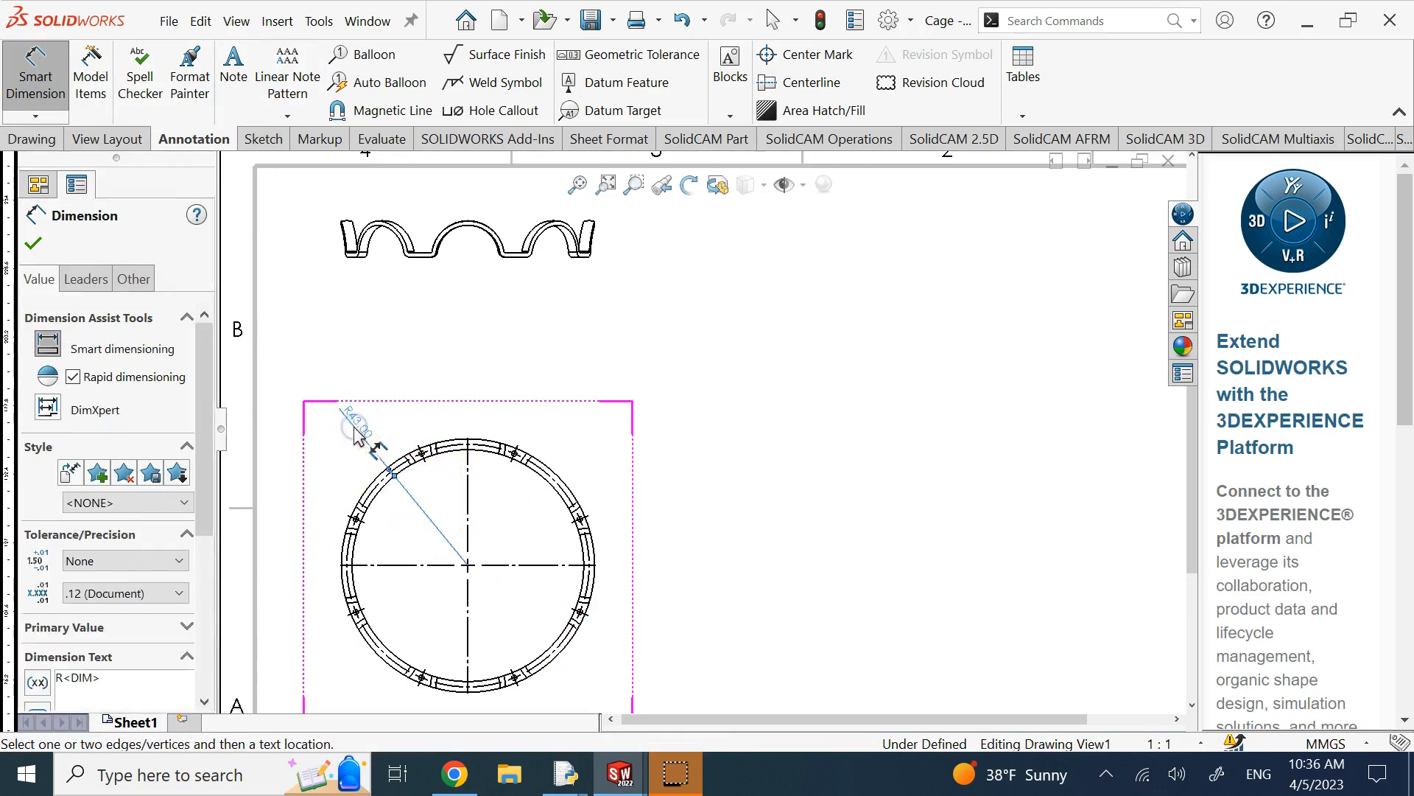
pyautogui.rightClick(364, 427)
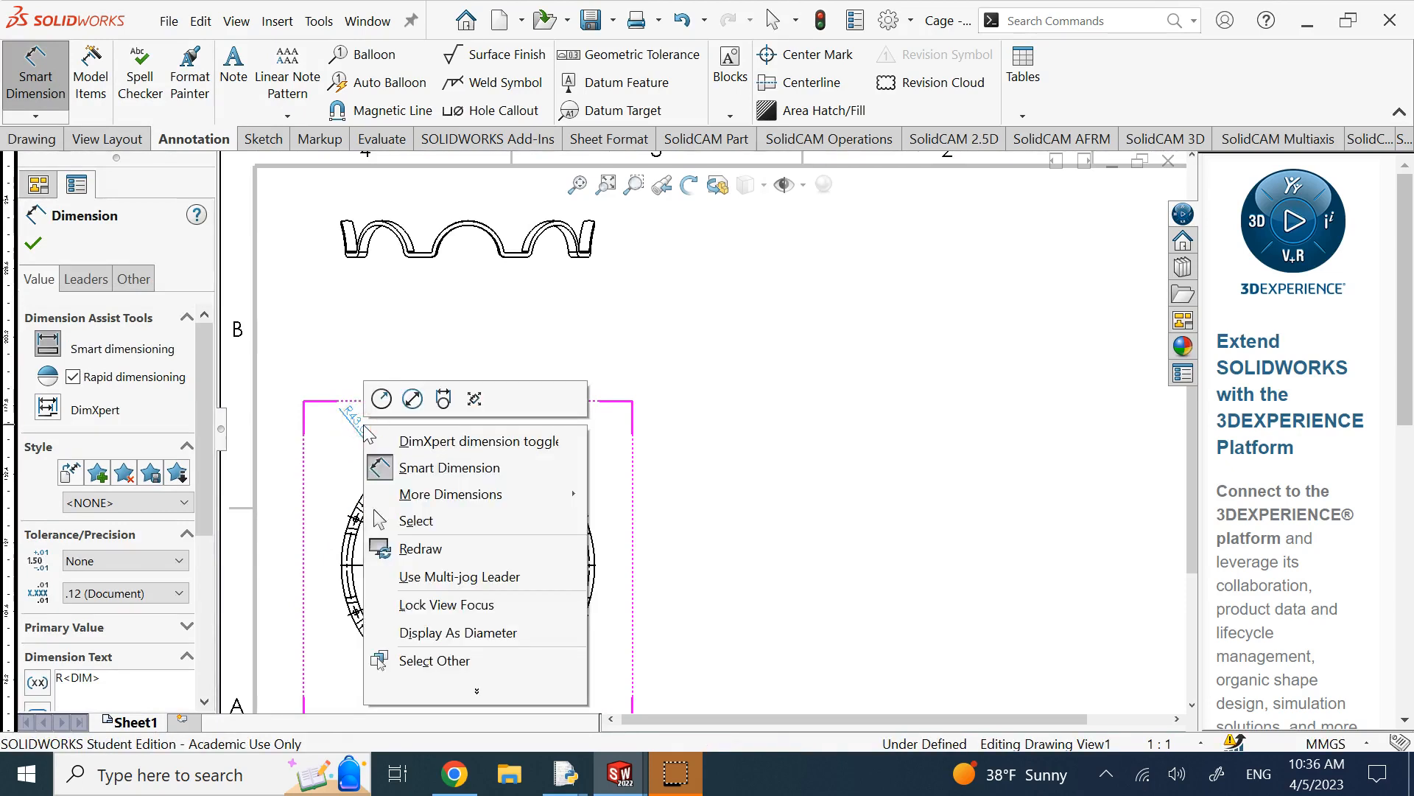
pyautogui.moveTo(471, 507)
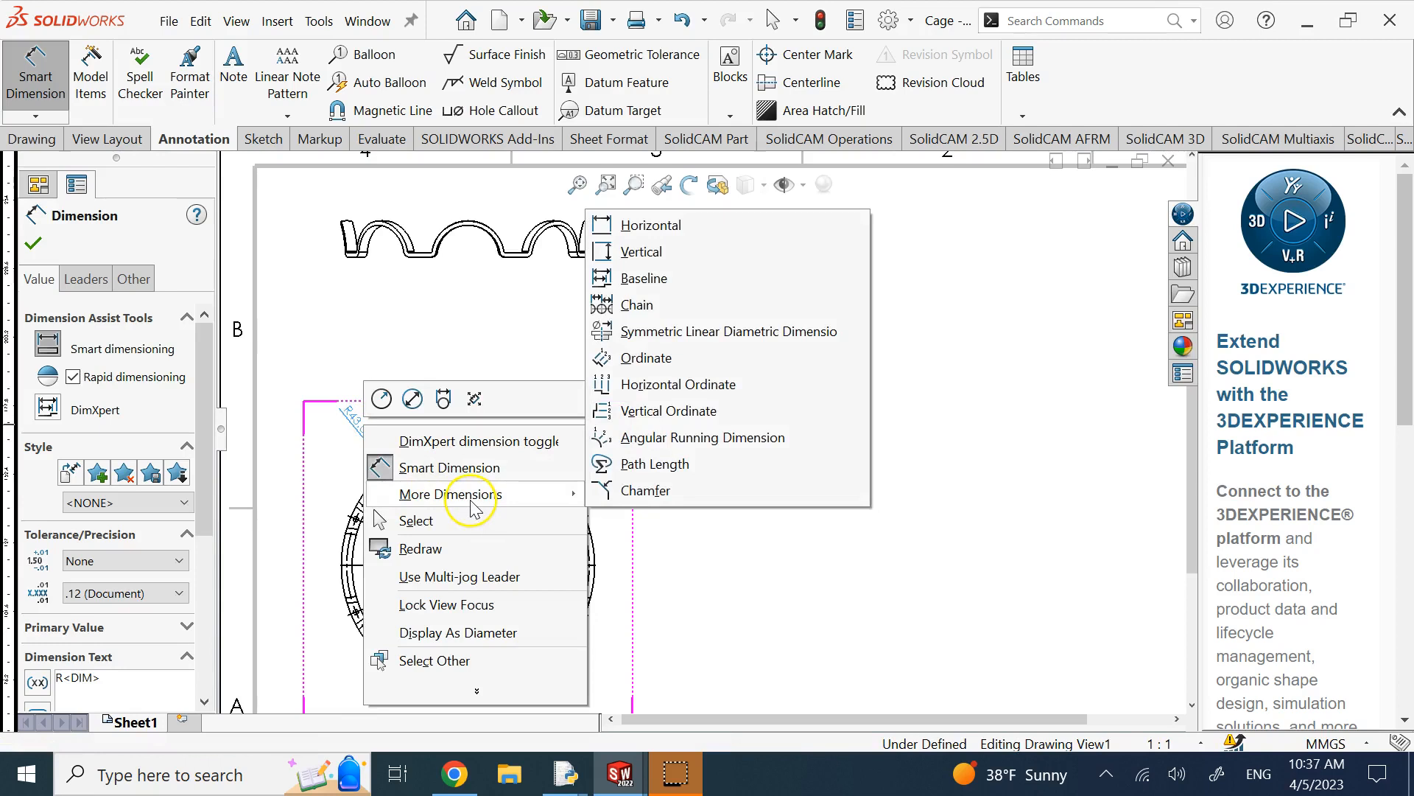
pyautogui.click(877, 495)
pyautogui.rightClick(366, 429)
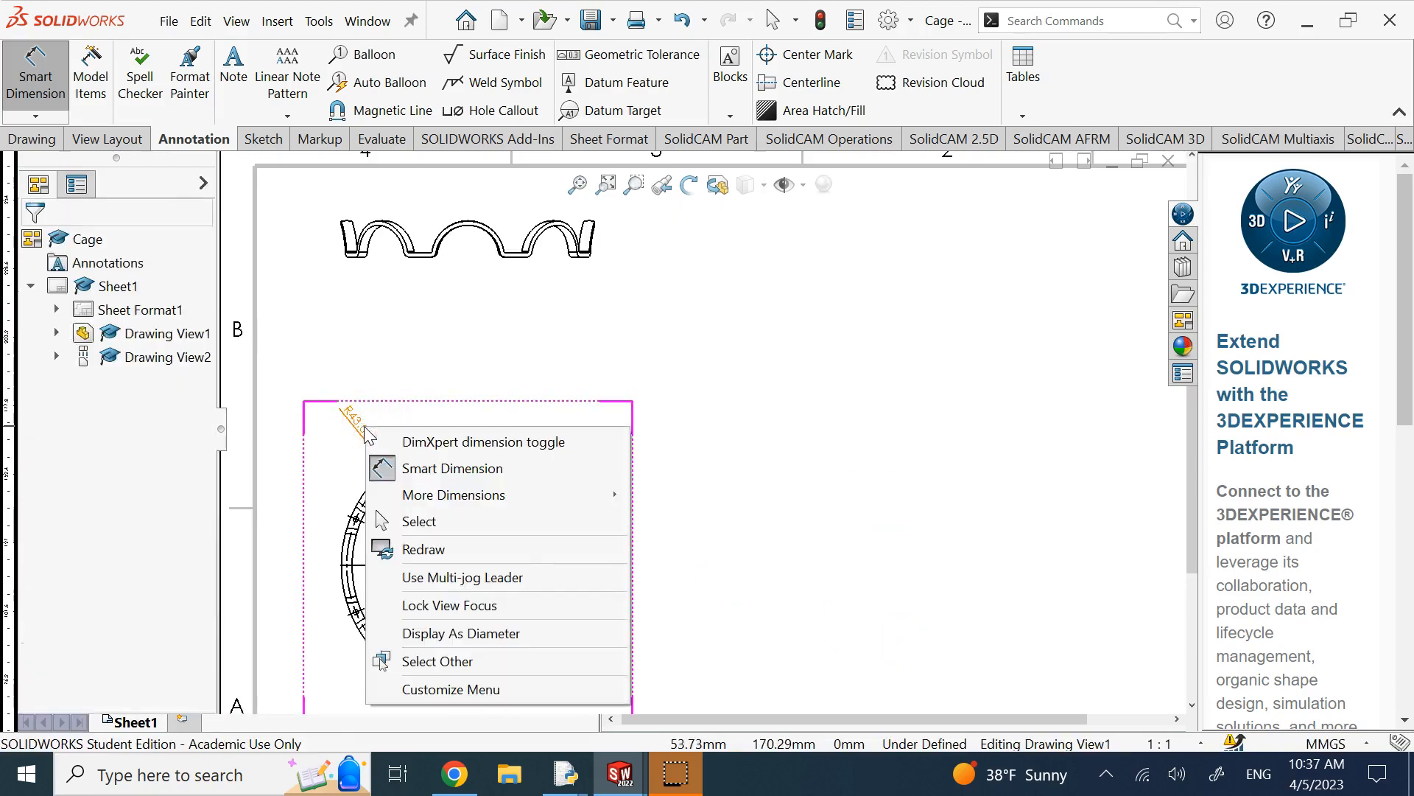
pyautogui.click(342, 324)
# Leave the dimension command and display the inner edge's radius dimension as a diameter
pyautogui.click(44, 86)
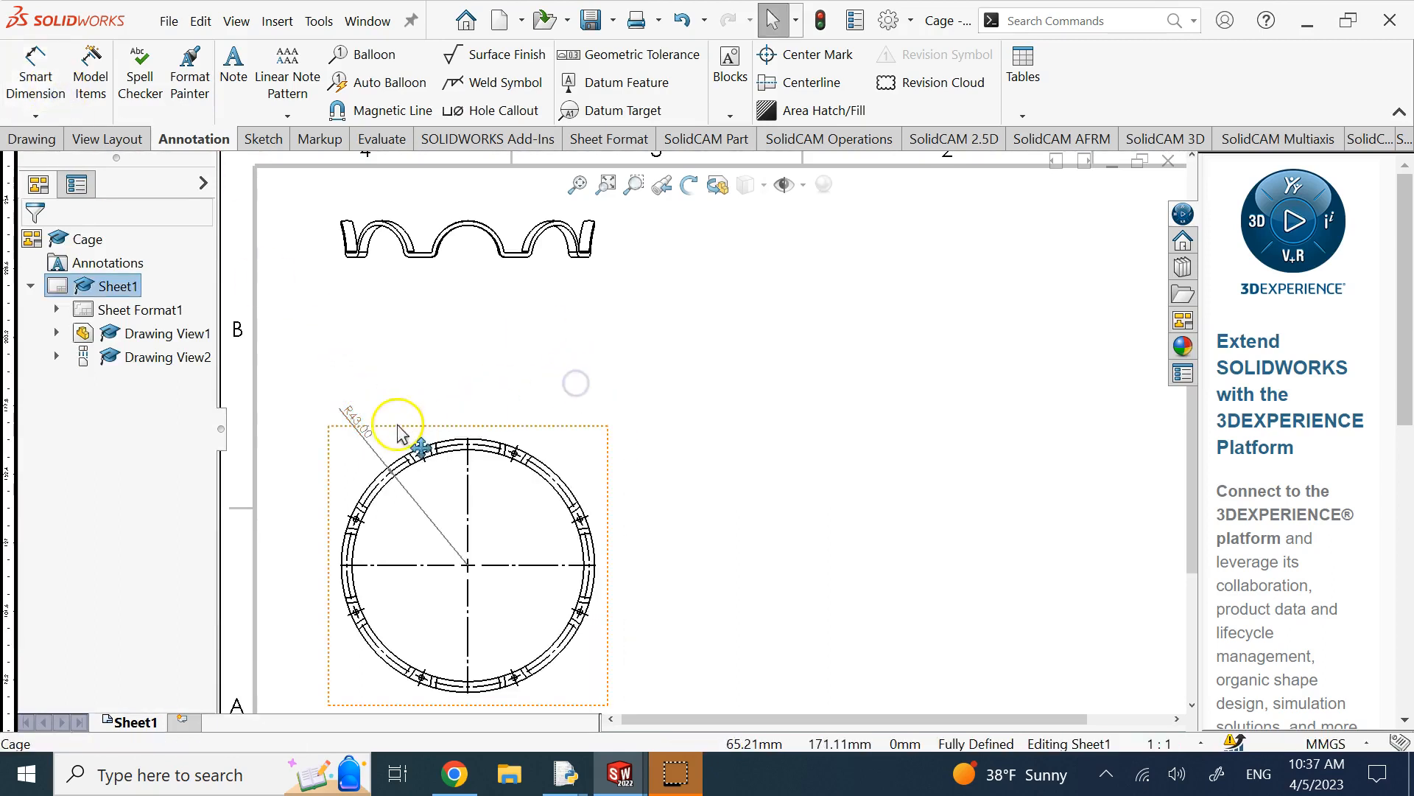
pyautogui.rightClick(363, 433)
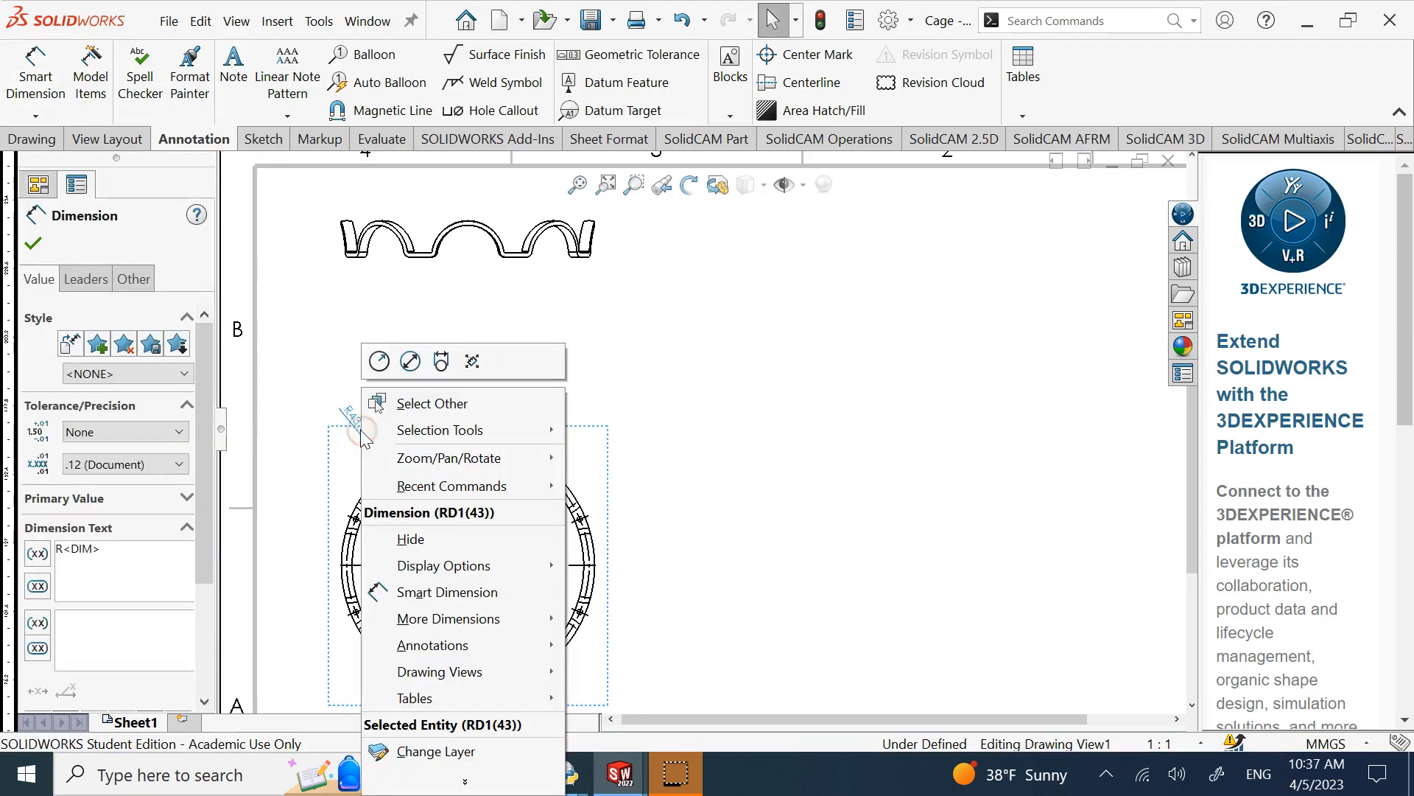
pyautogui.moveTo(506, 624)
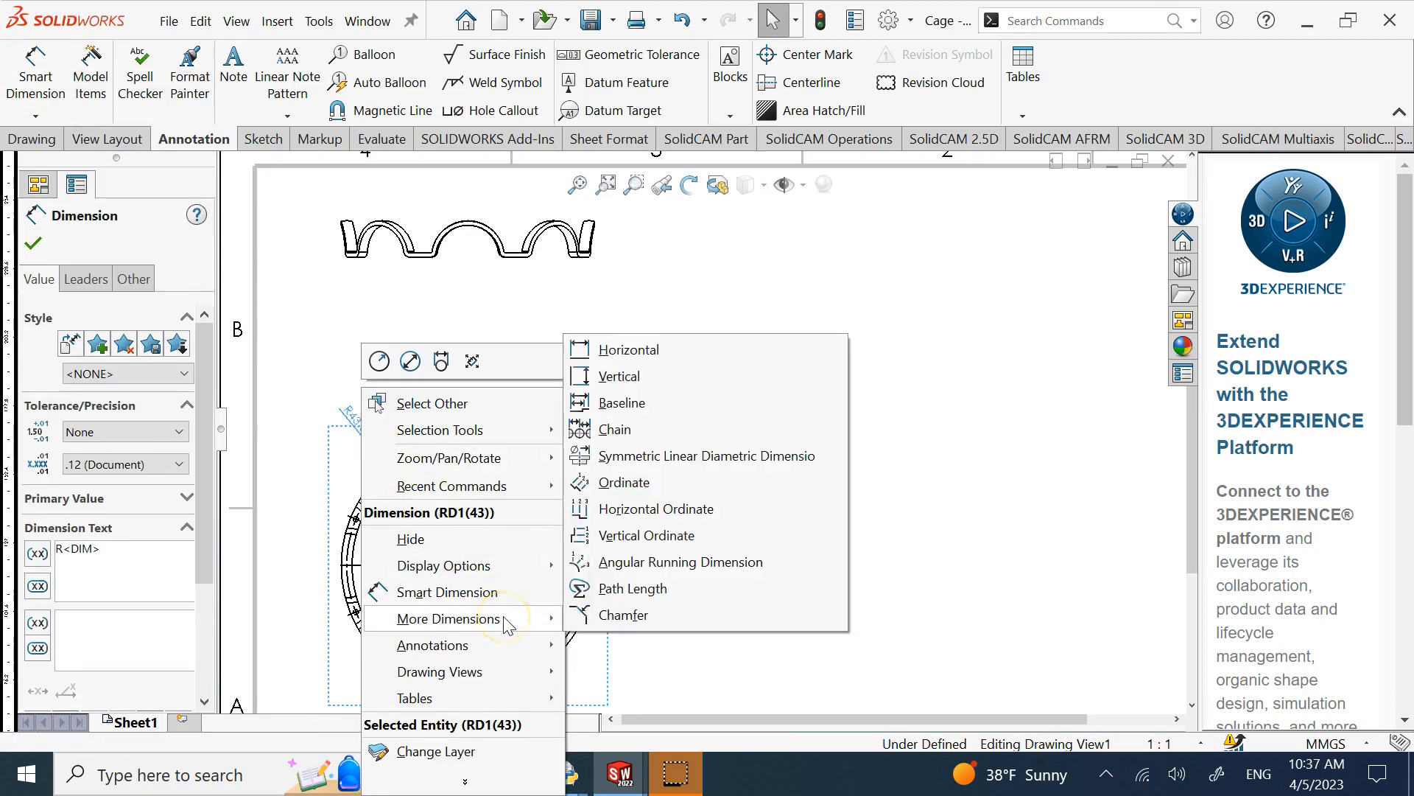
pyautogui.moveTo(505, 566)
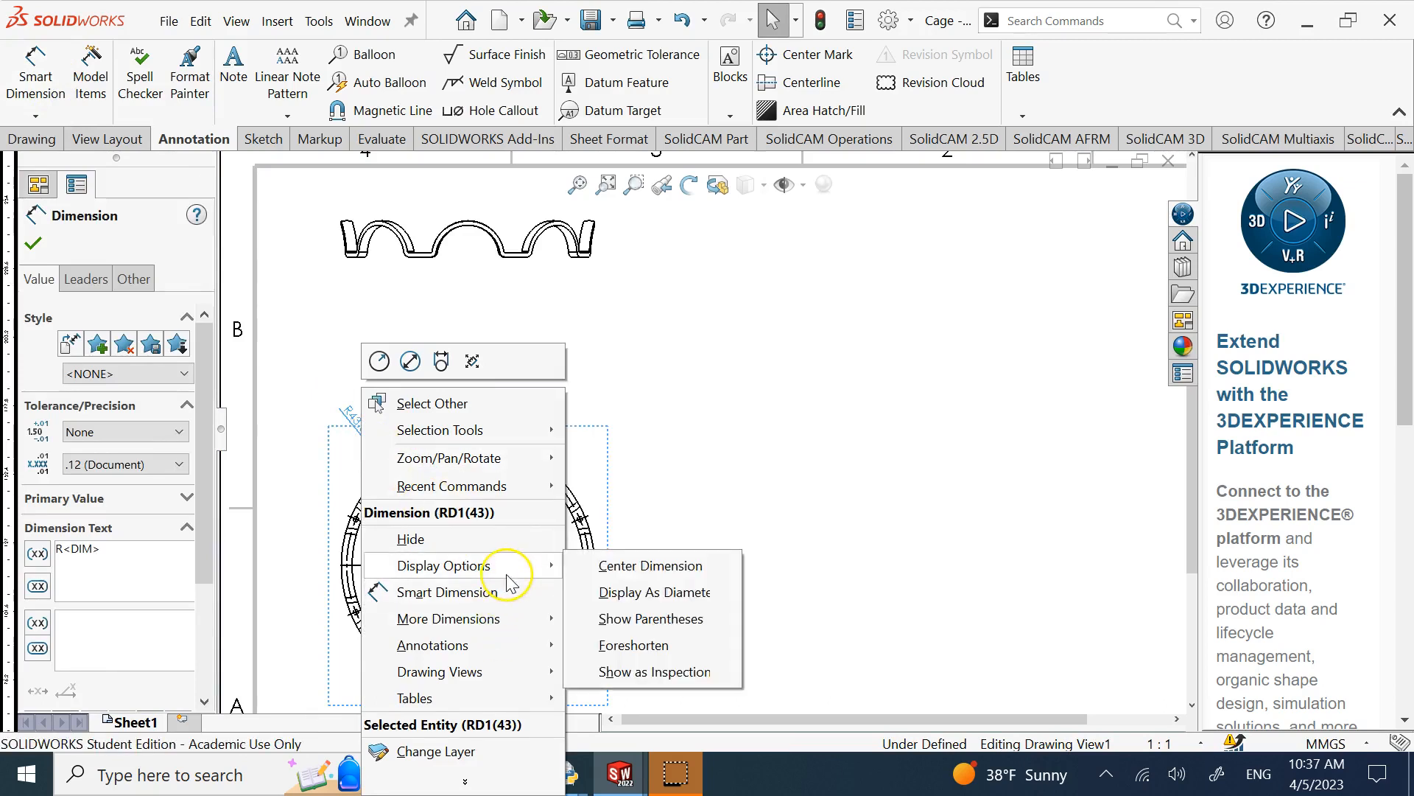
pyautogui.click(652, 594)
pyautogui.click(789, 444)
# Dimension the radius of the ring's outer edge, placing the text outside the ring at its upper right
pyautogui.click(48, 65)
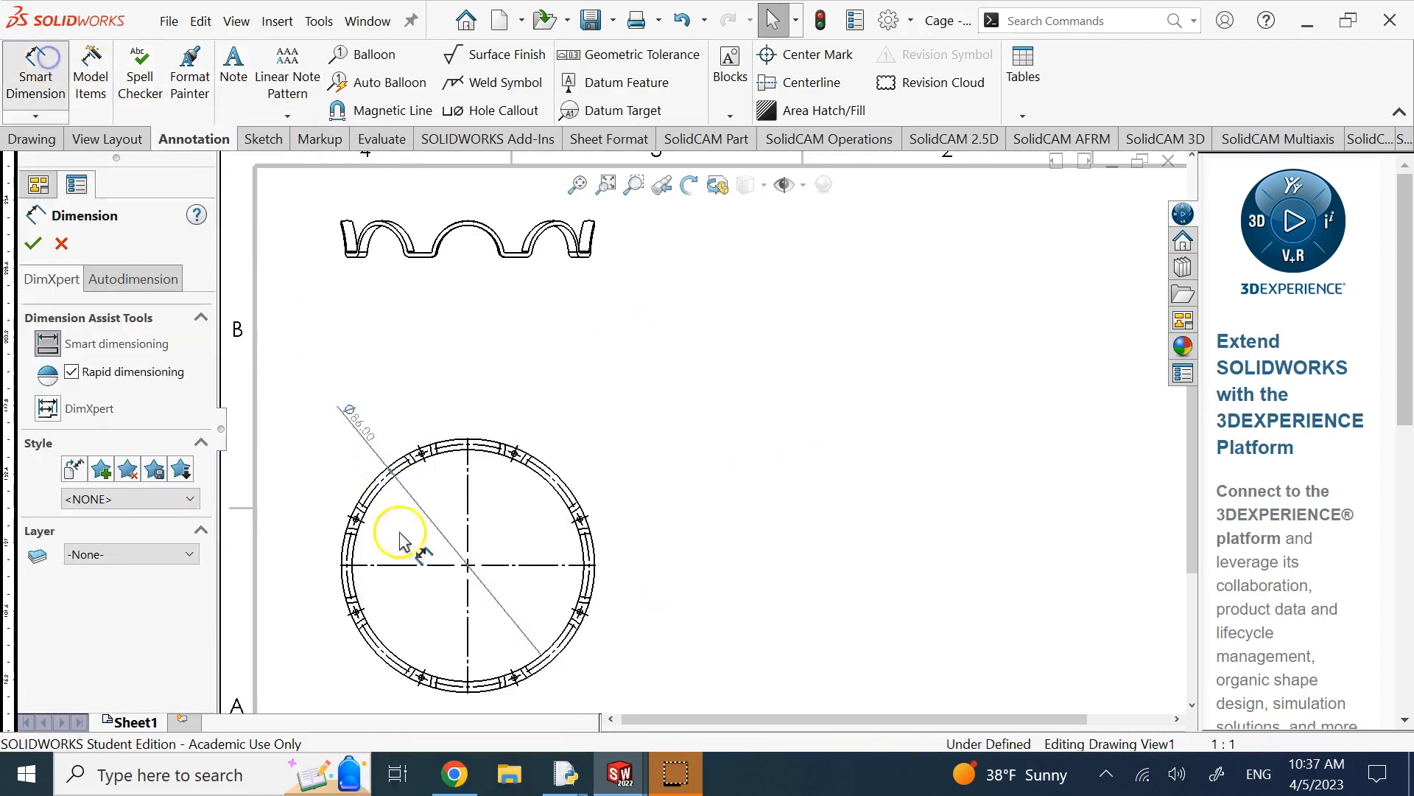
pyautogui.click(379, 652)
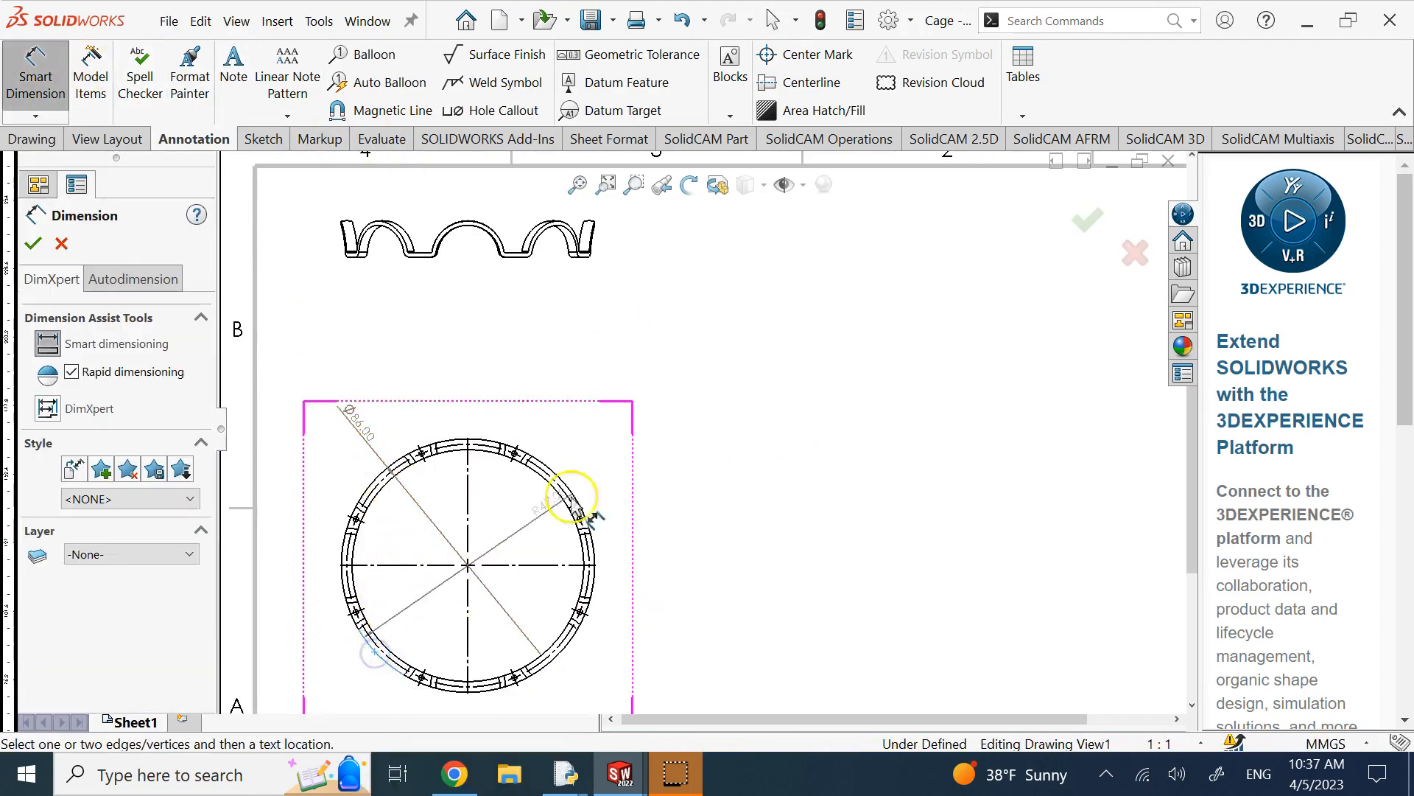
pyautogui.click(629, 435)
pyautogui.click(757, 442)
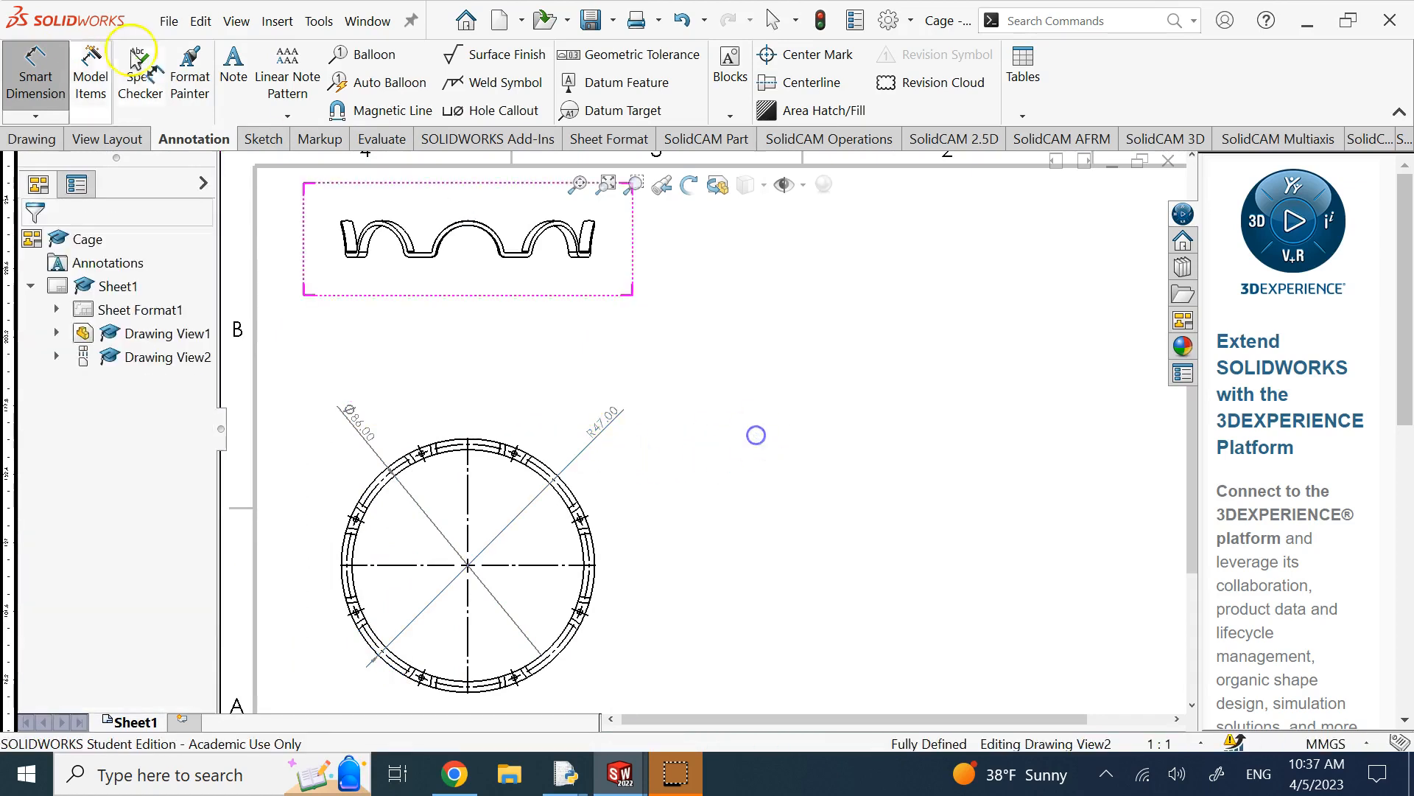
# Display the outer edge's radius dimension as a diameter
pyautogui.press('Escape')
pyautogui.click(605, 416)
pyautogui.rightClick(602, 414)
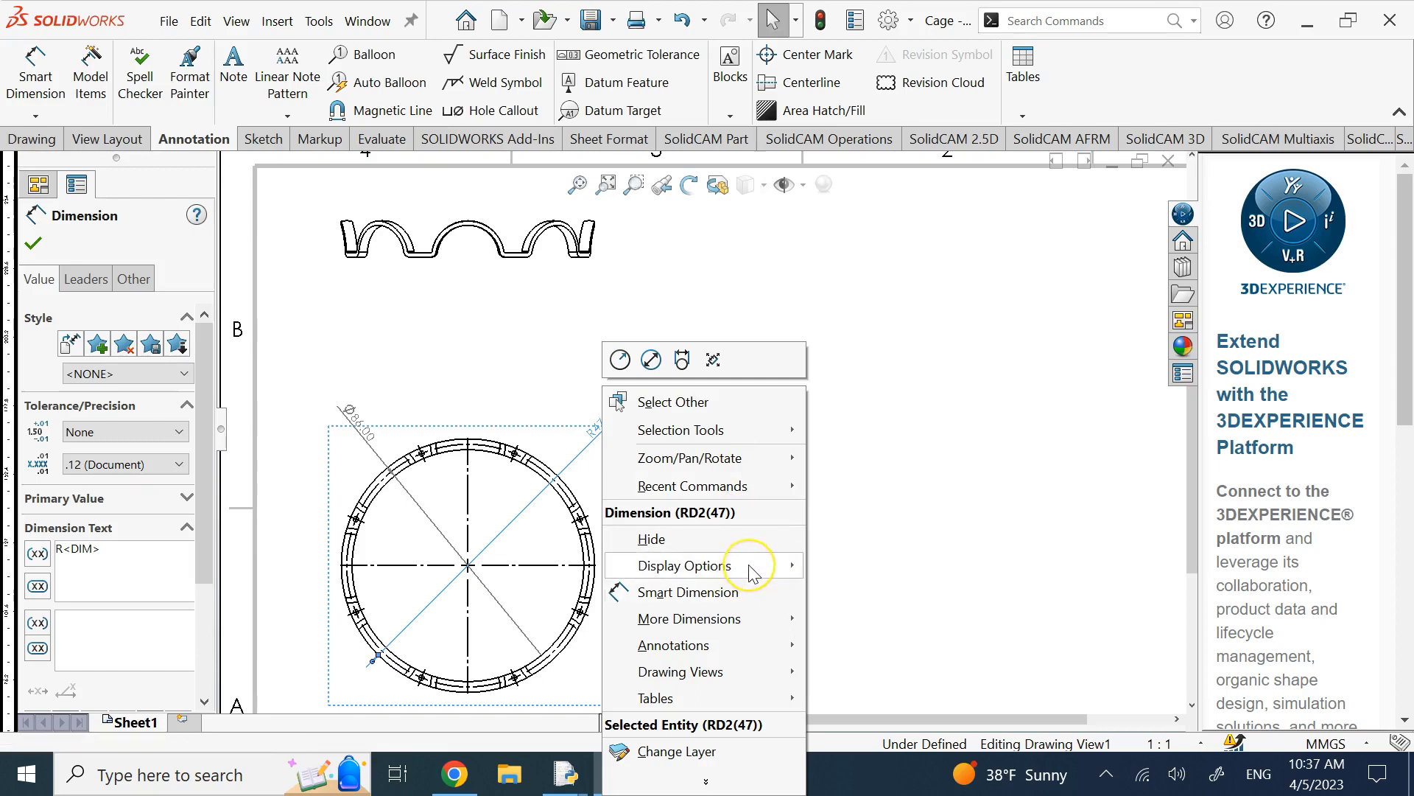
pyautogui.moveTo(752, 571)
pyautogui.click(893, 592)
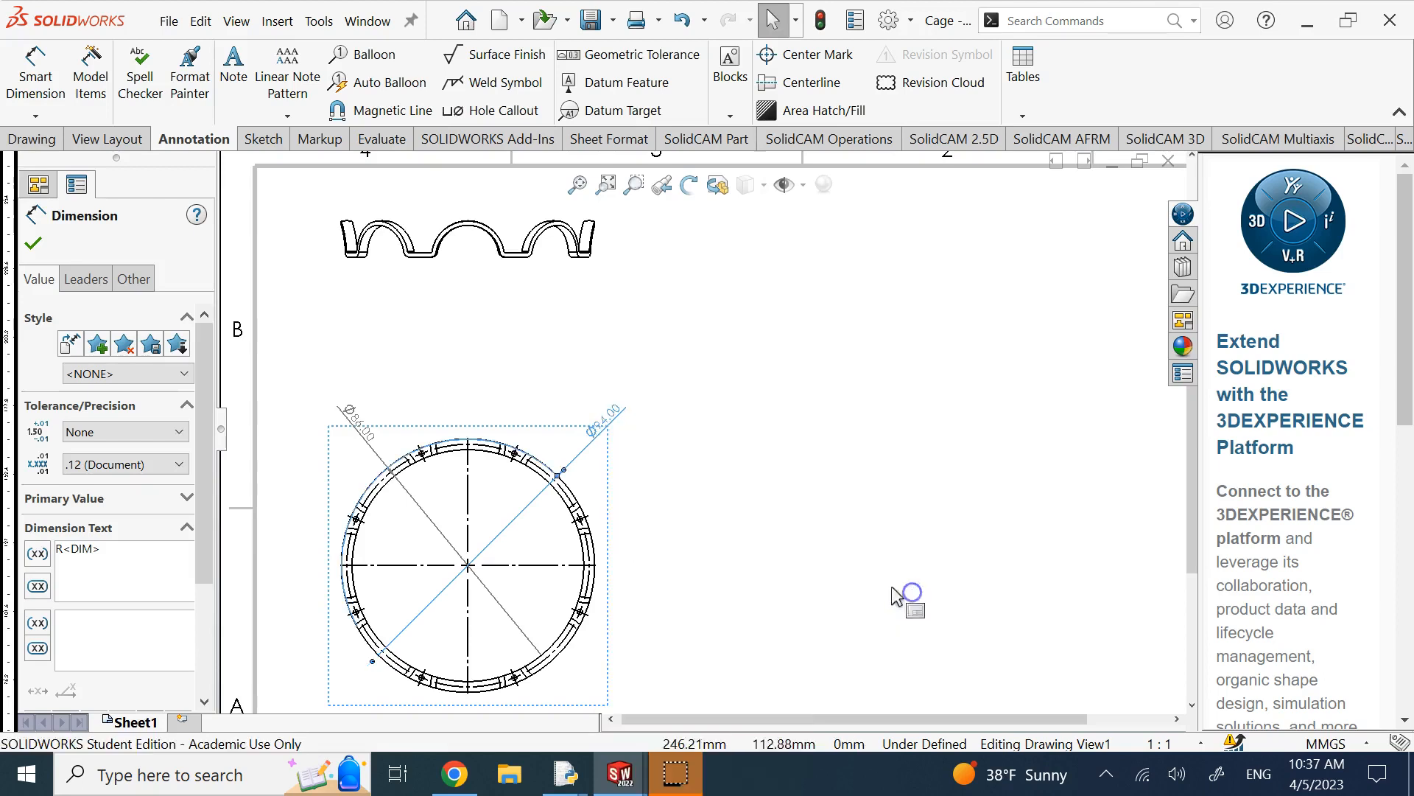
pyautogui.click(811, 501)
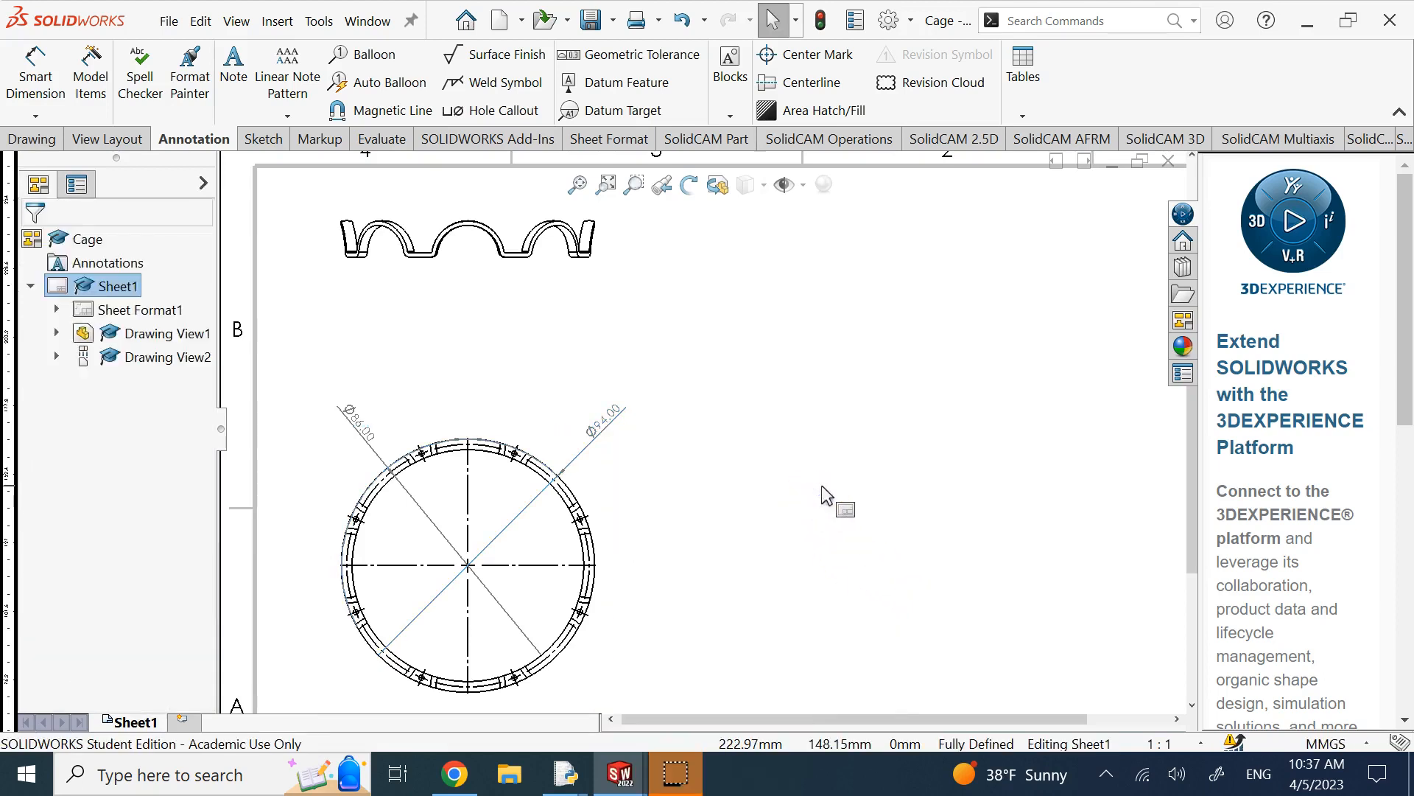
# Dimension the diameter of the small hole near the ring's top right and extend its text with the prefix "8x" and the suffix "Thru"
pyautogui.click(35, 78)
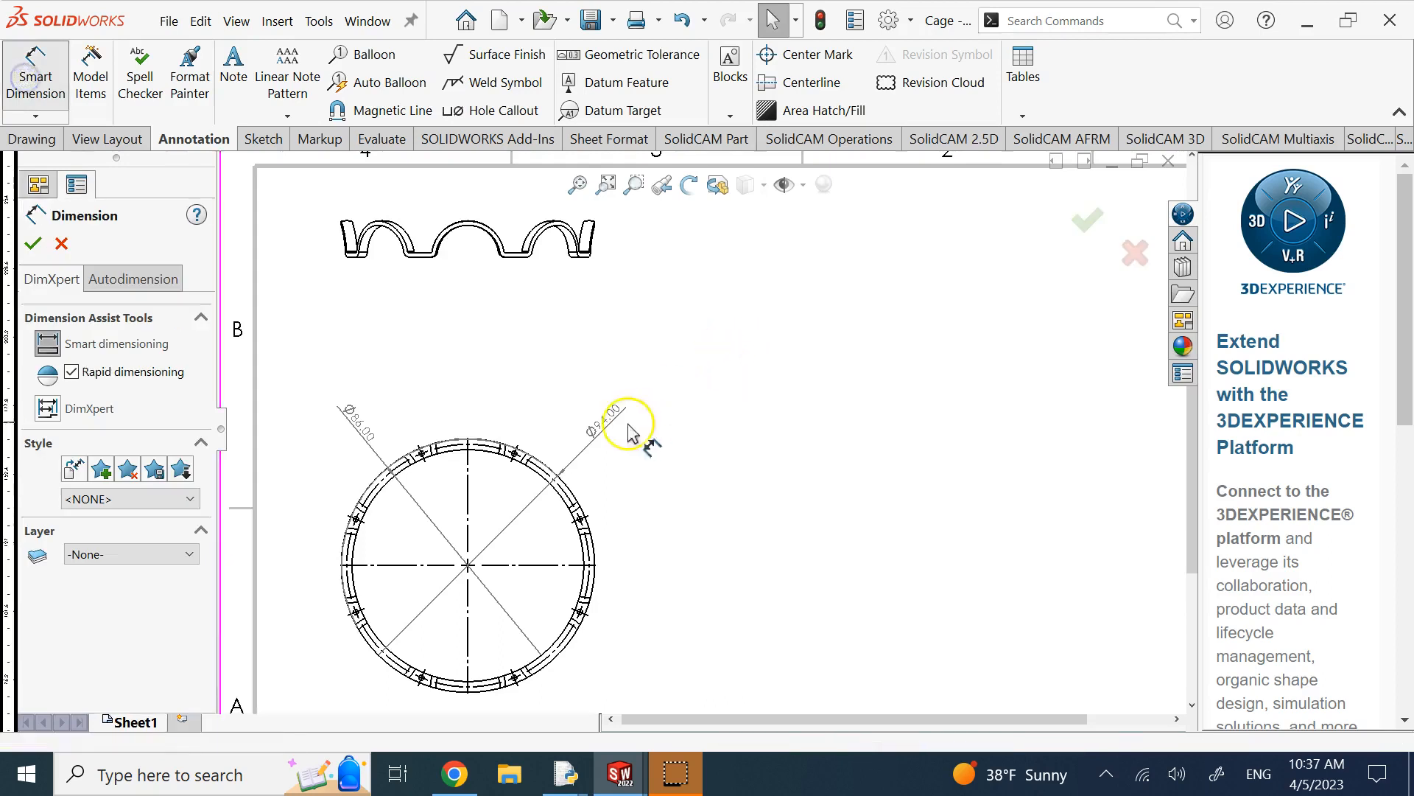
pyautogui.scroll(-5, 572, 439)
pyautogui.scroll(-1, 373, 490)
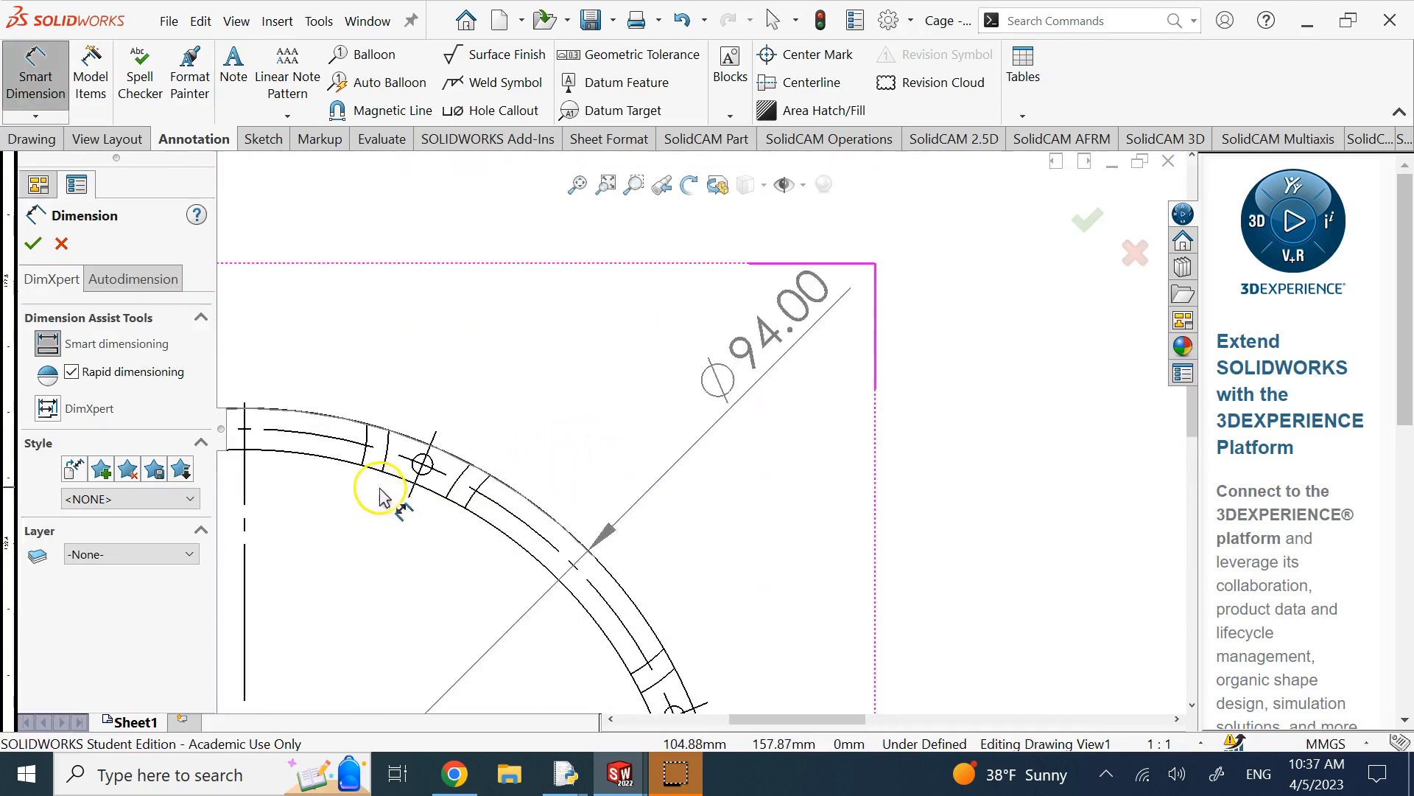
pyautogui.click(433, 458)
pyautogui.click(545, 318)
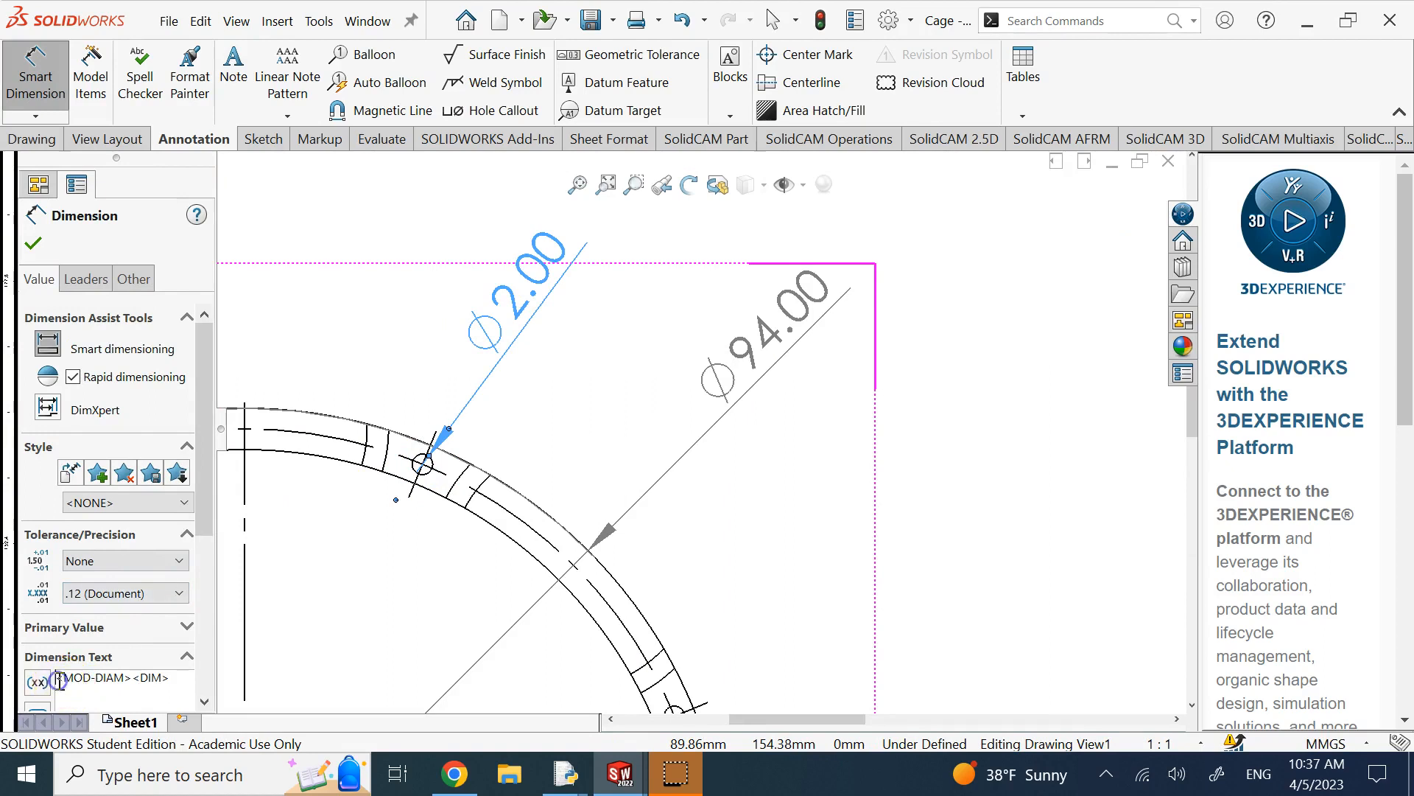
pyautogui.write('8X')
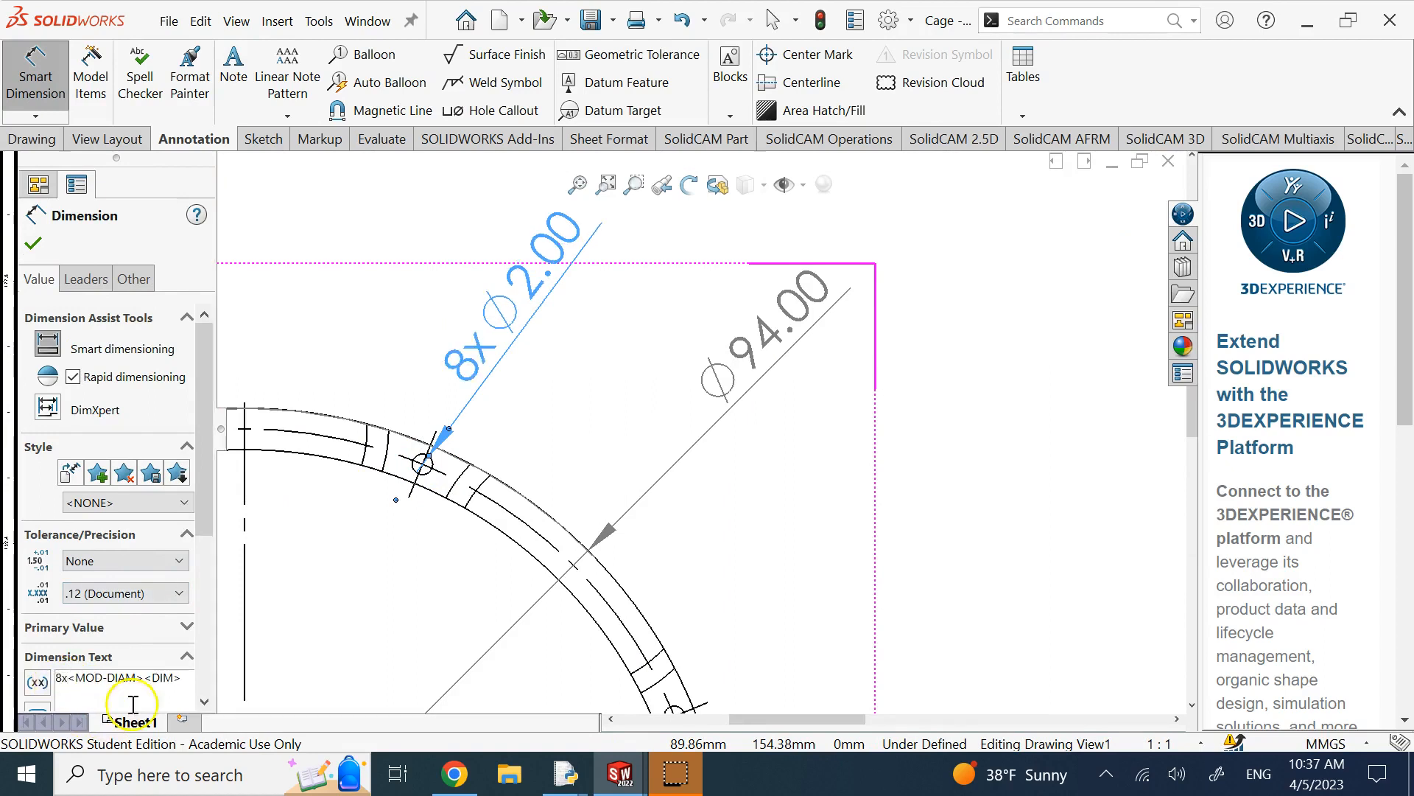
pyautogui.write(' Thru')
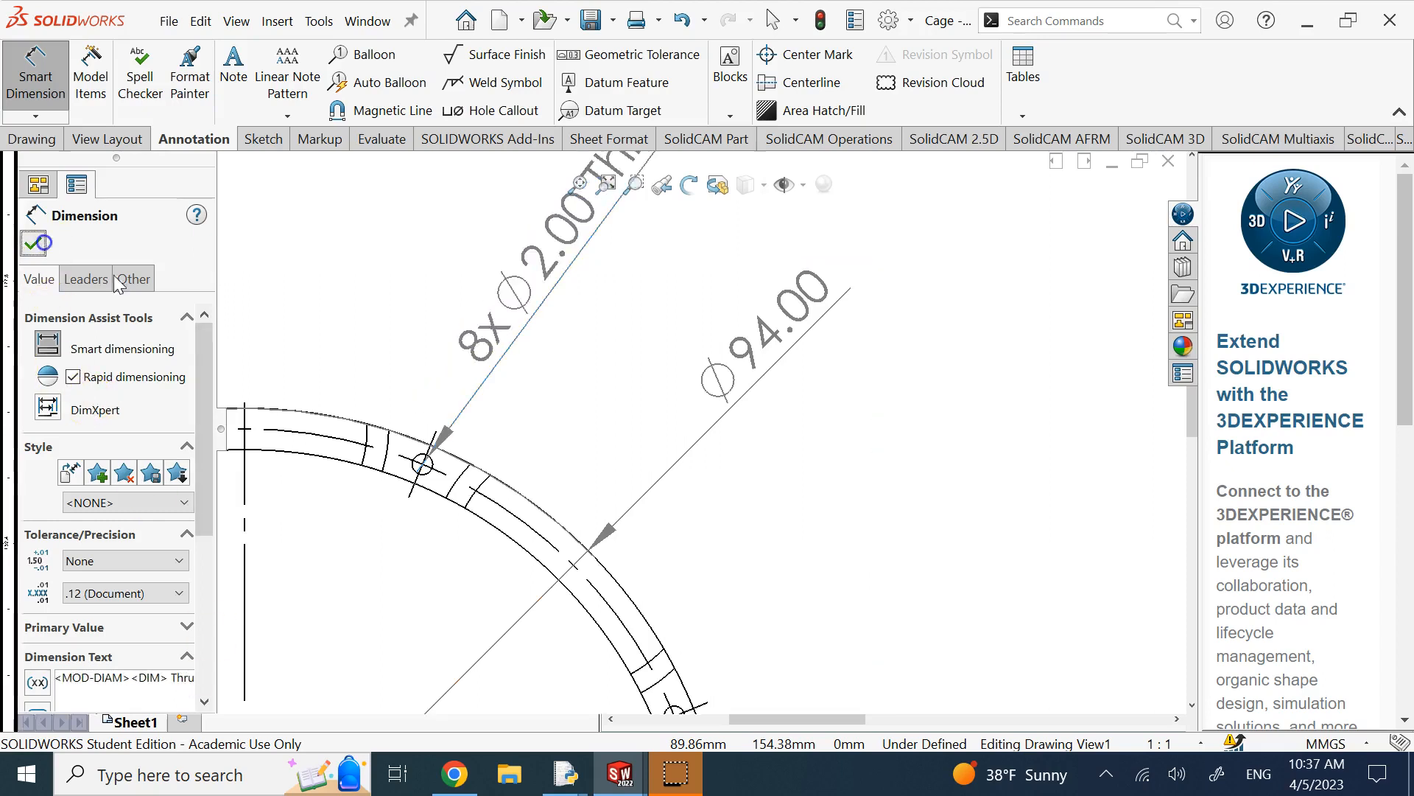
pyautogui.click(32, 243)
# Try to dimension the radius of the outer bend at the central arch's left foot in the side view
pyautogui.scroll(4, 928, 420)
pyautogui.scroll(1, 699, 413)
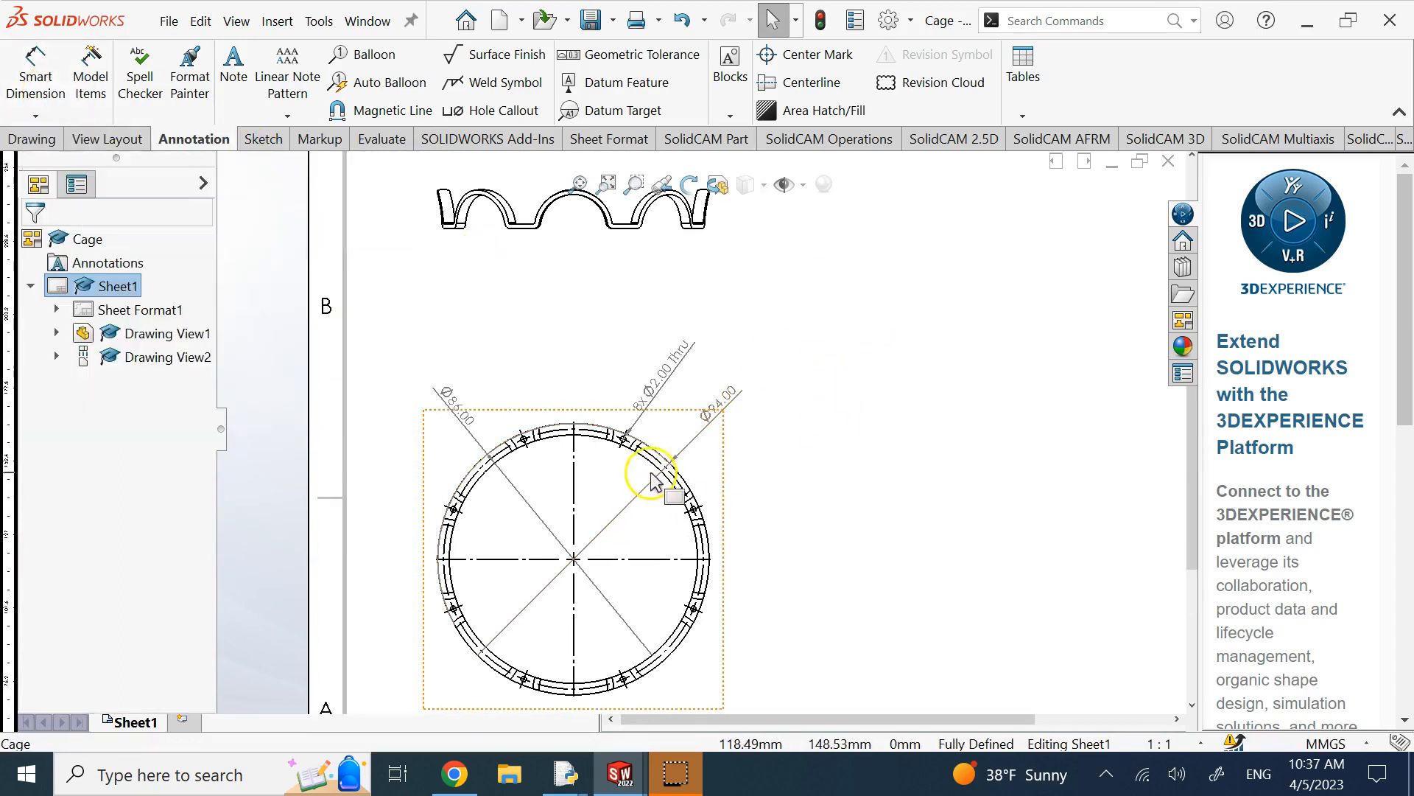
pyautogui.scroll(-5, 538, 276)
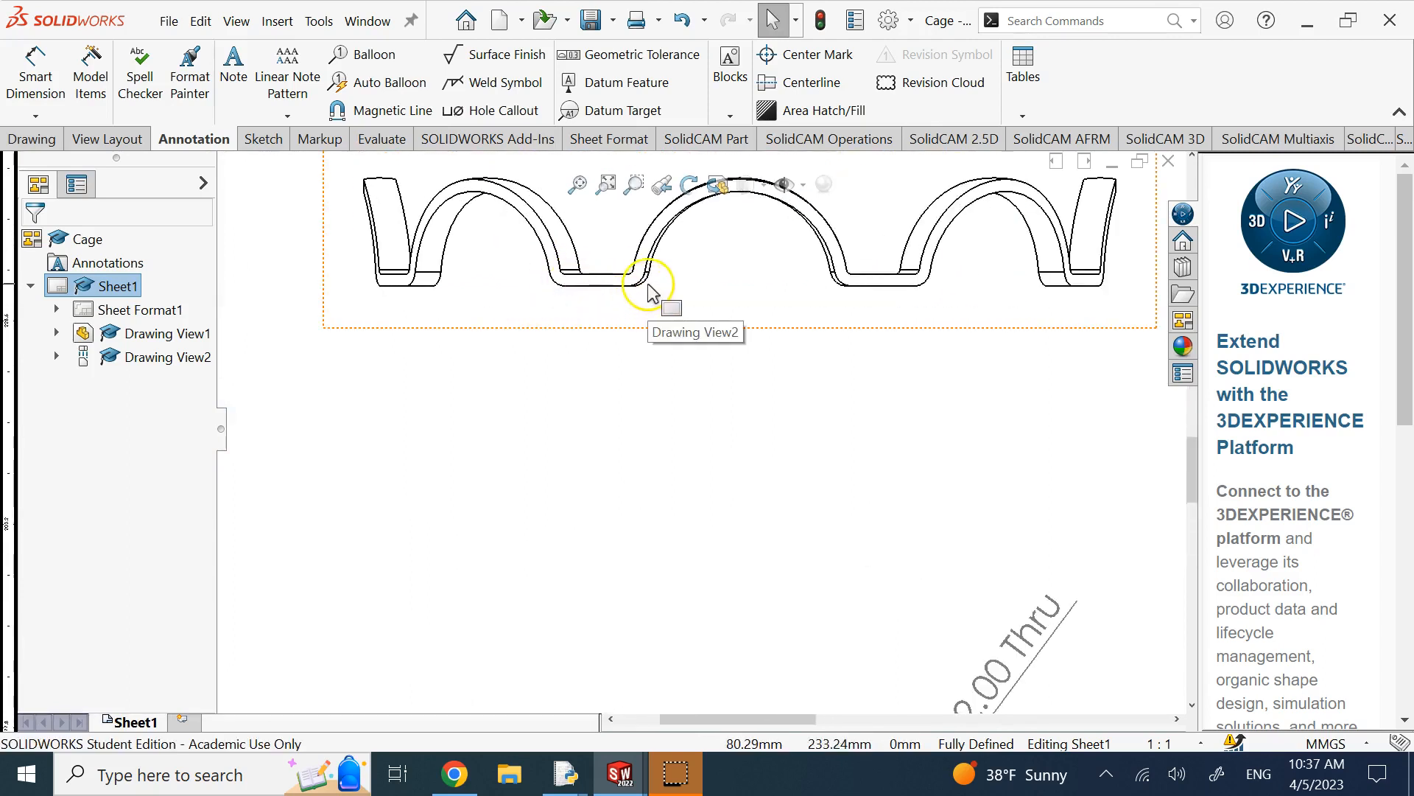
pyautogui.scroll(-3, 648, 295)
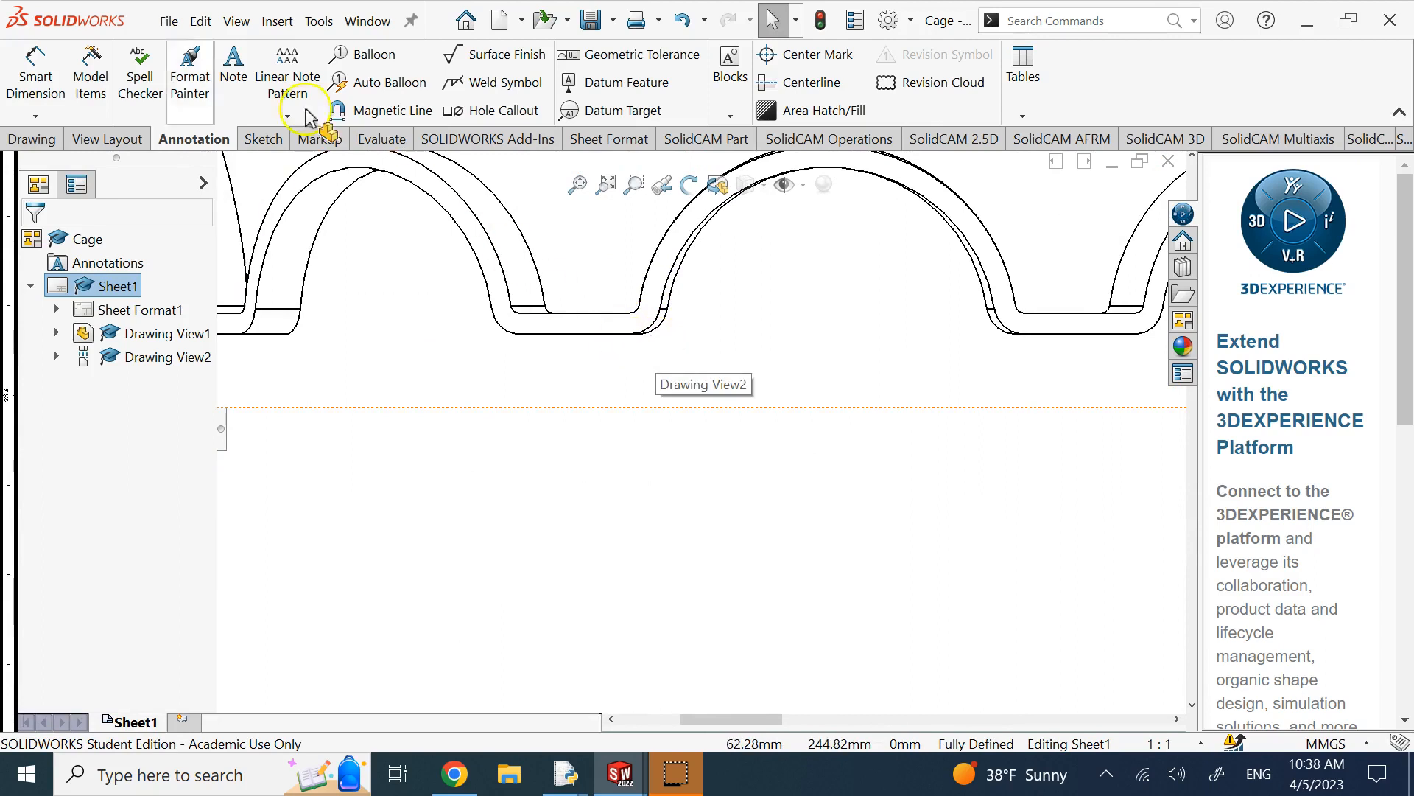
pyautogui.click(26, 82)
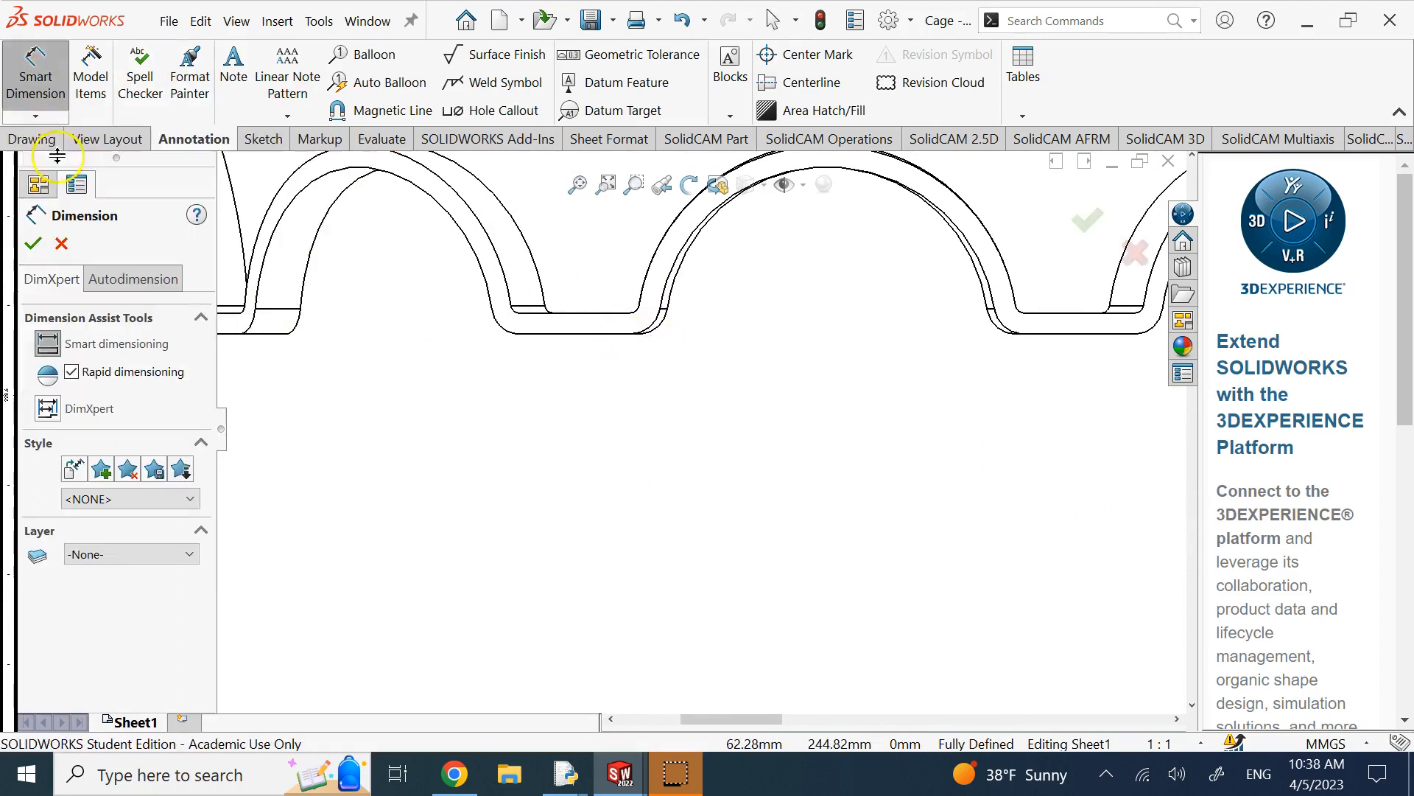
pyautogui.click(44, 118)
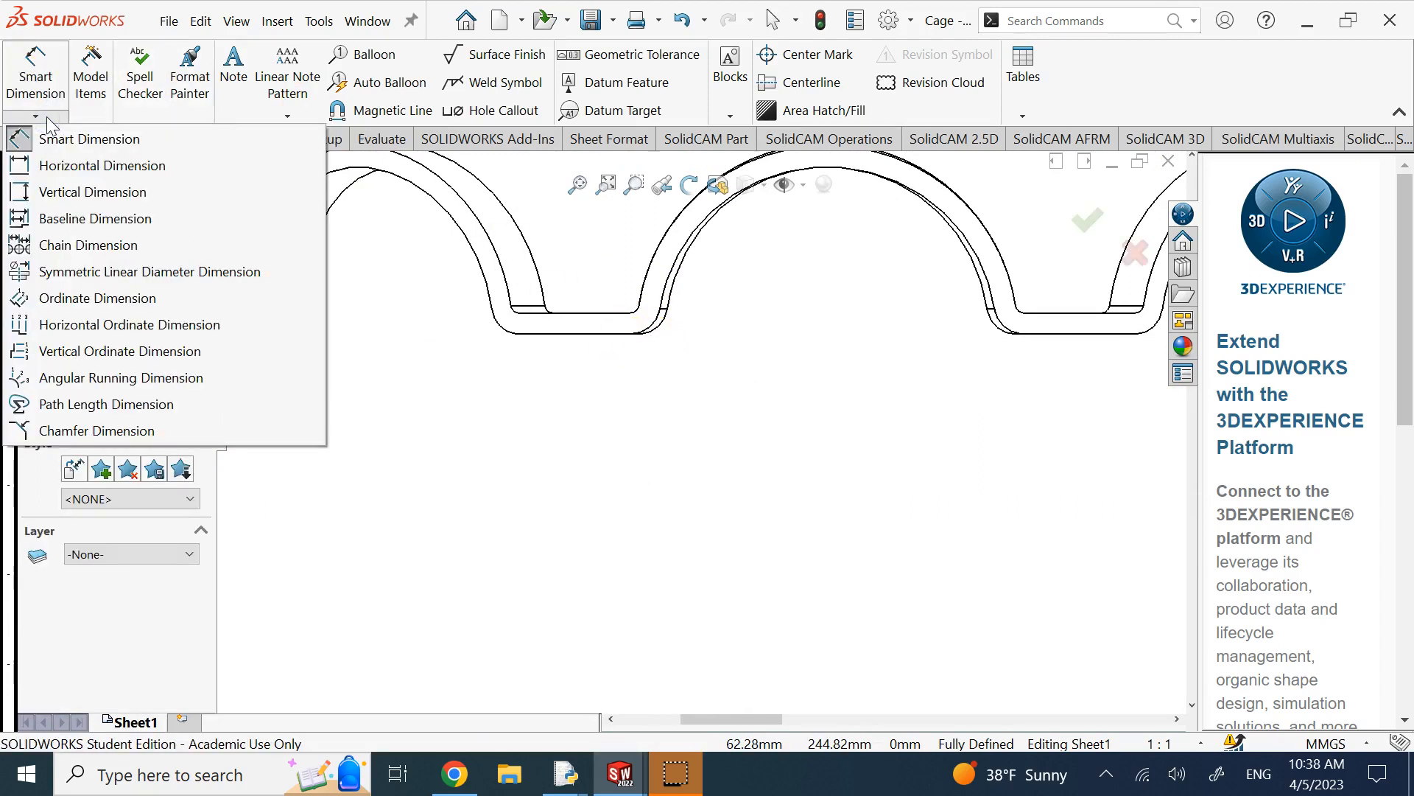
pyautogui.click(632, 523)
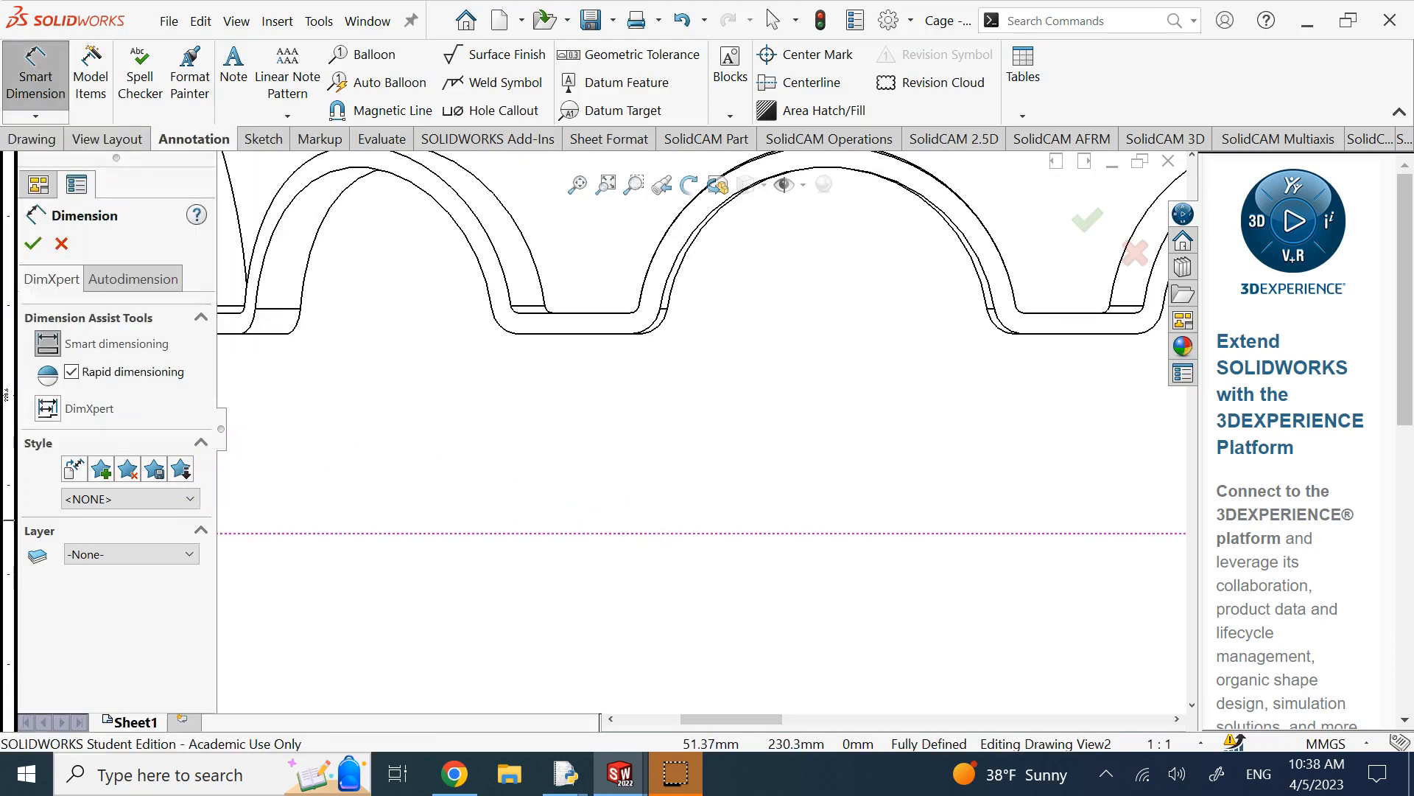
pyautogui.scroll(5, 684, 398)
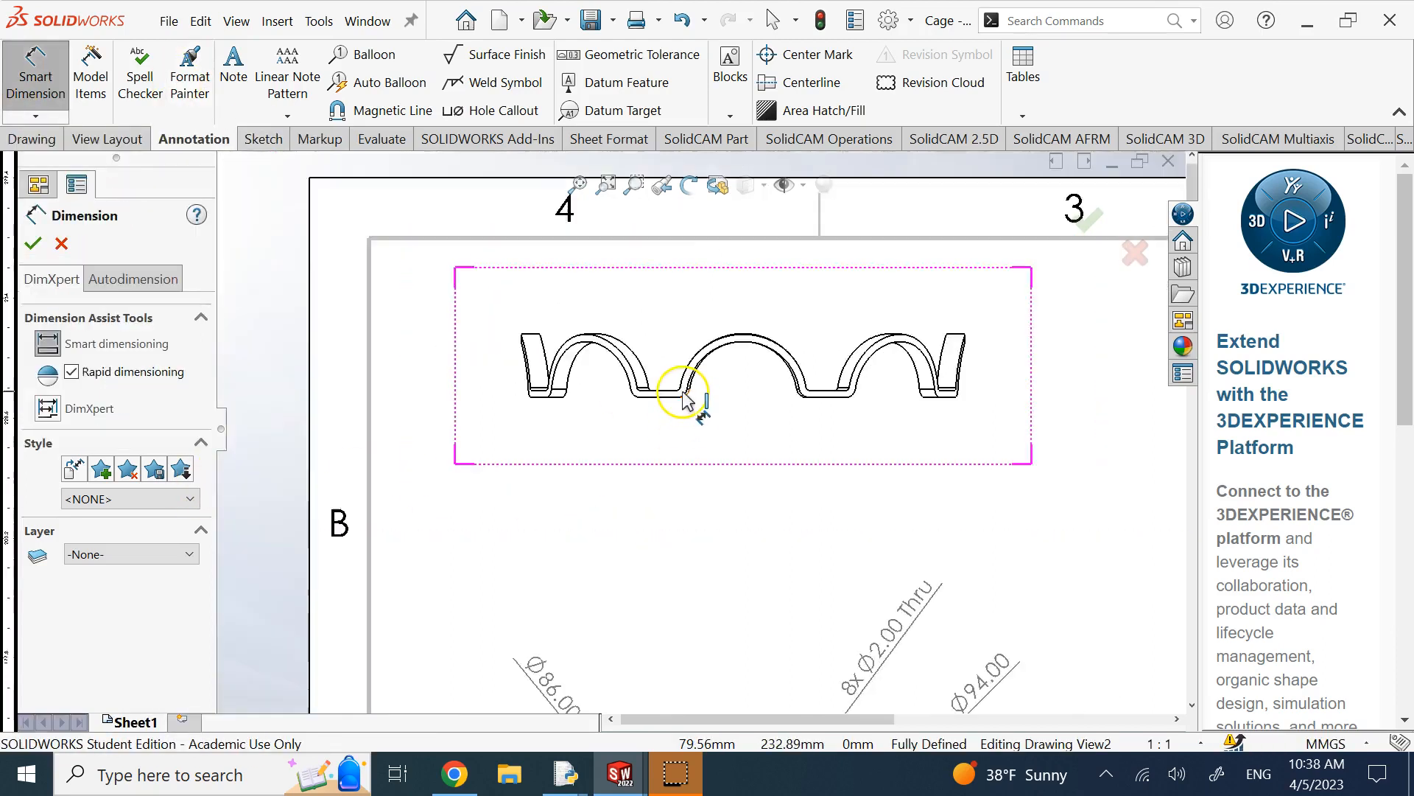
pyautogui.scroll(-10, 686, 402)
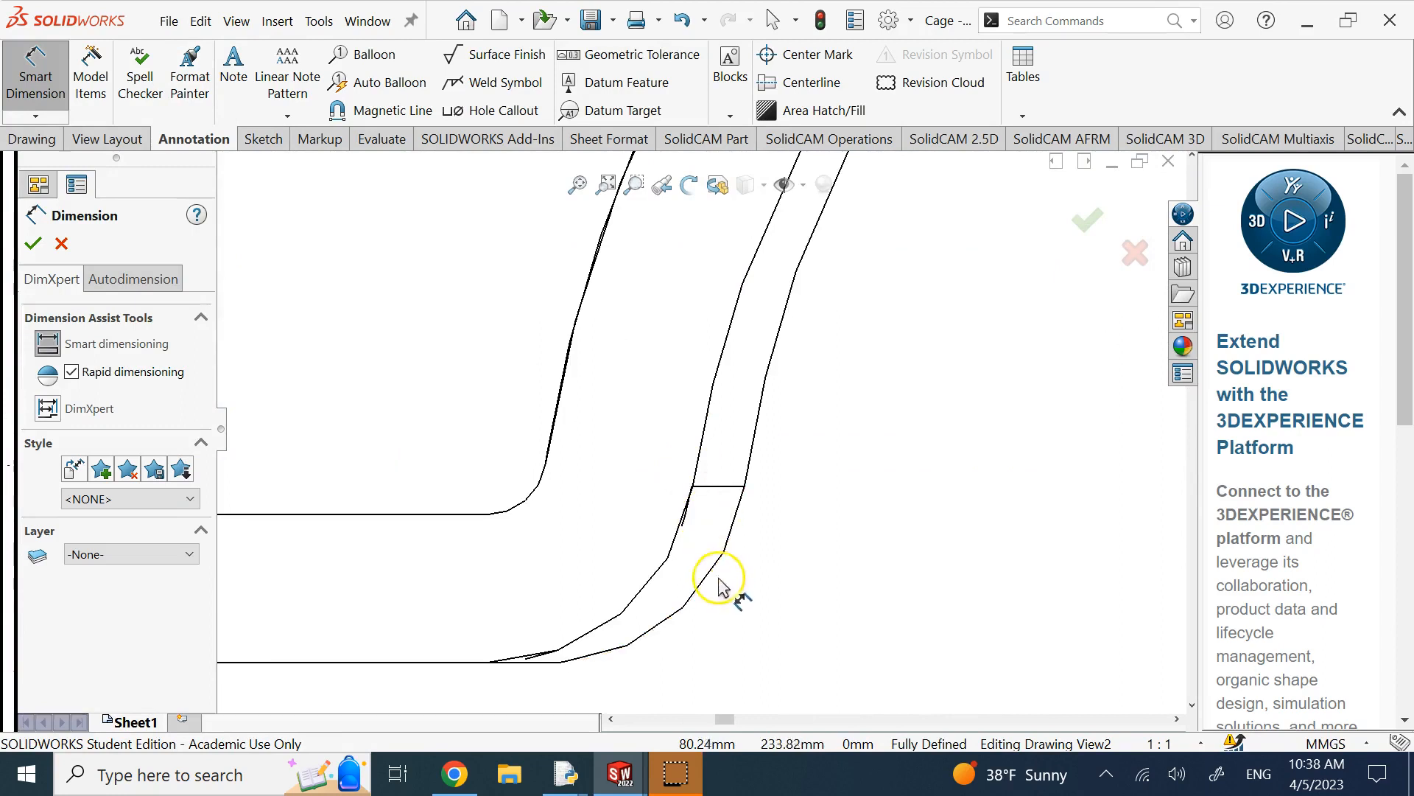
pyautogui.scroll(2, 720, 578)
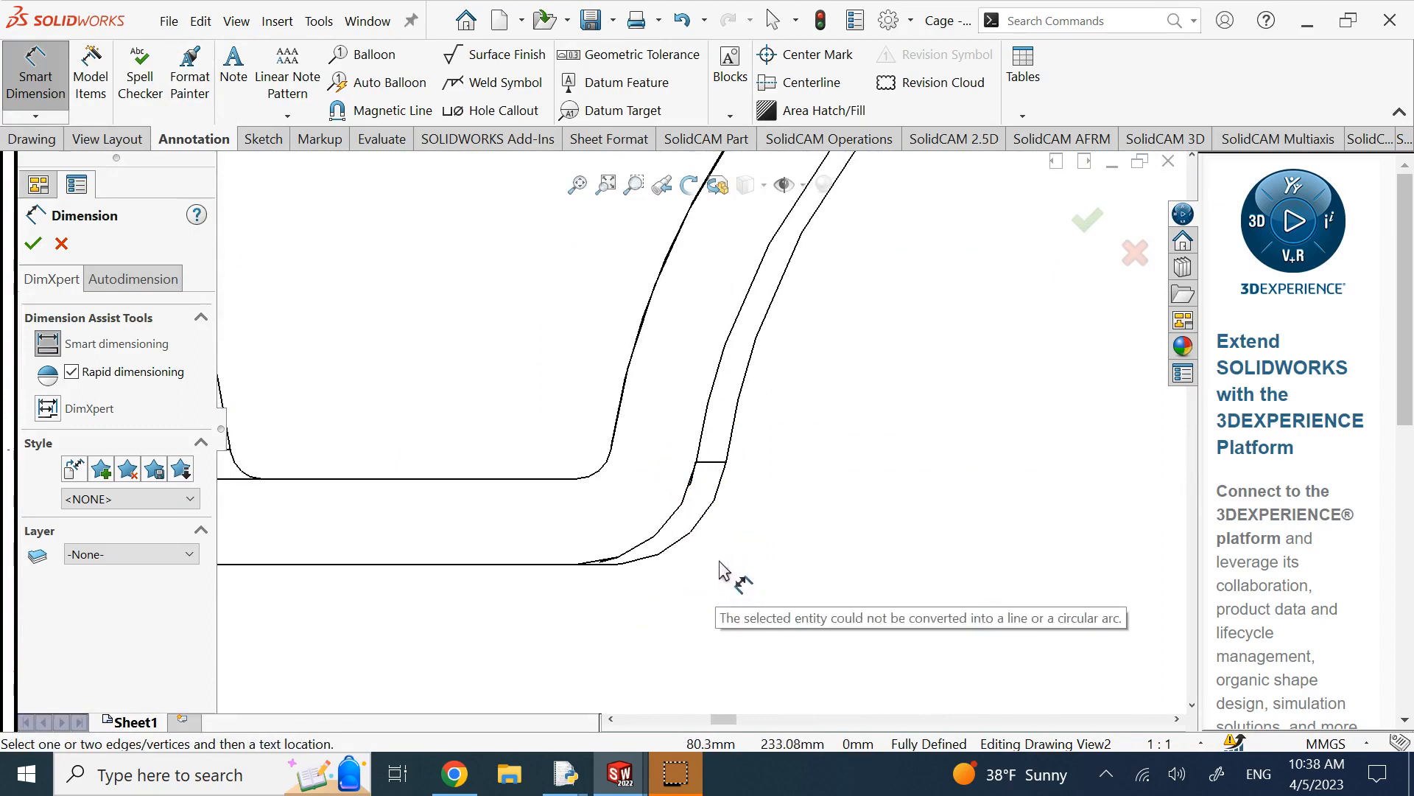
pyautogui.click(696, 529)
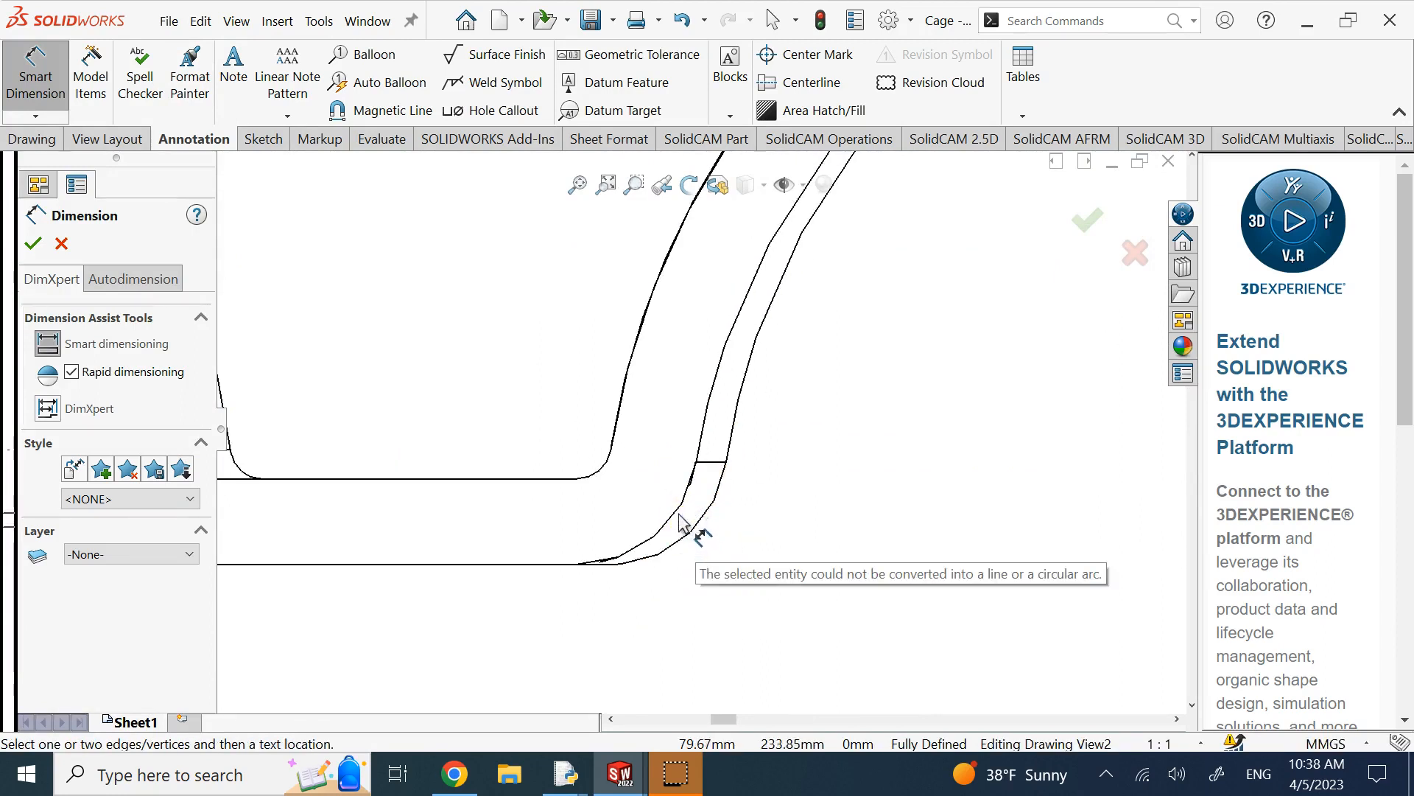
pyautogui.click(678, 521)
# Try to dimension the radius of the inner rounded corner at the central arch's left foot, then retry the outer bend
pyautogui.click(621, 490)
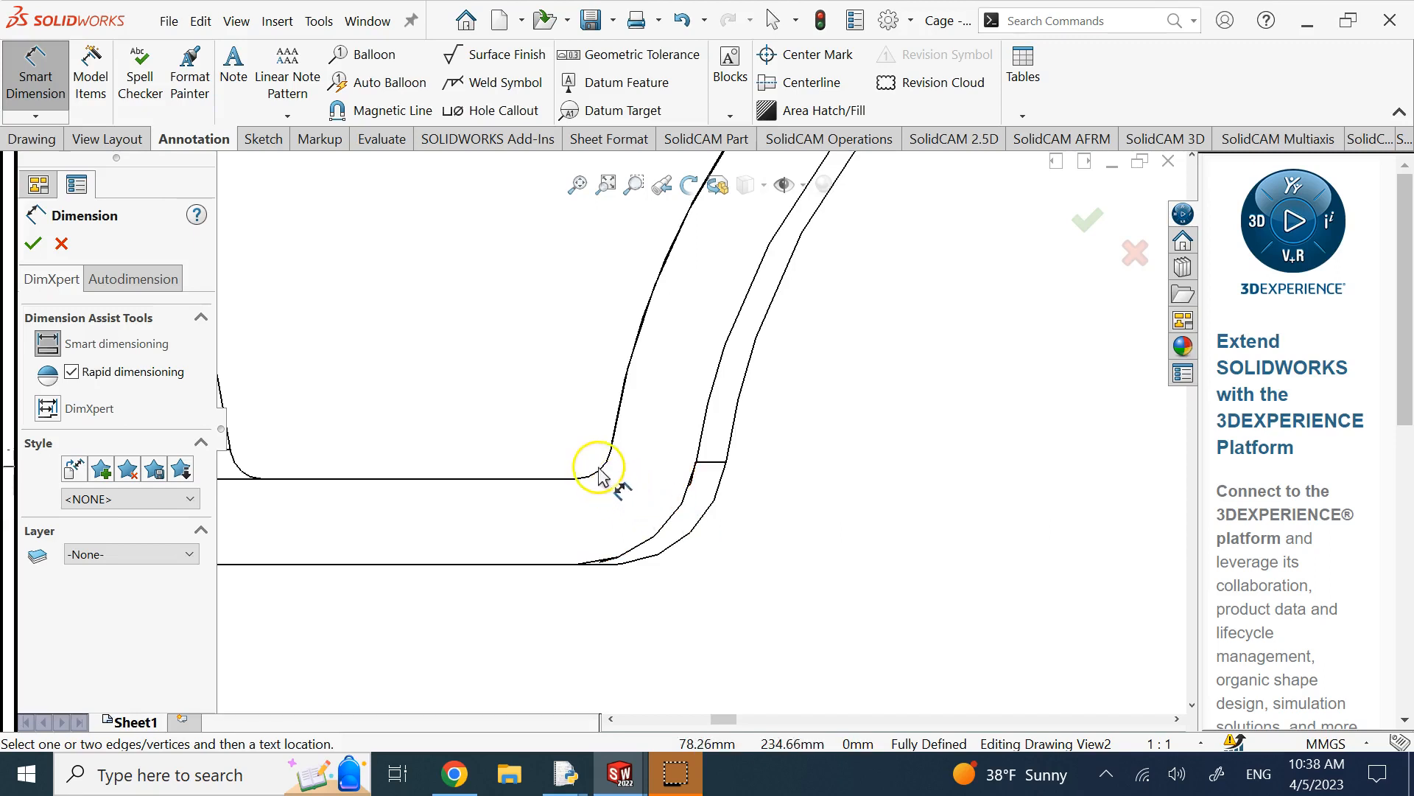
pyautogui.click(604, 471)
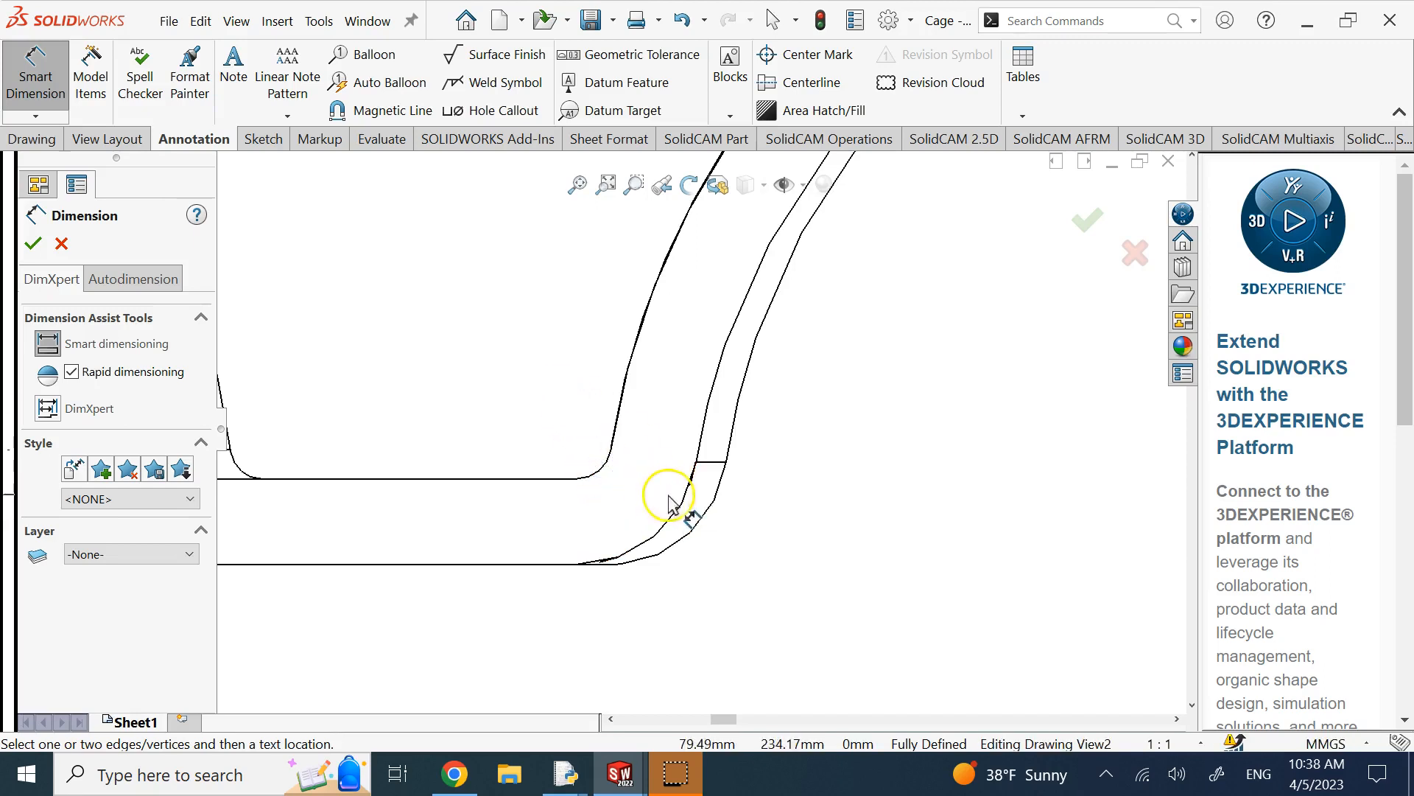
pyautogui.scroll(2, 666, 501)
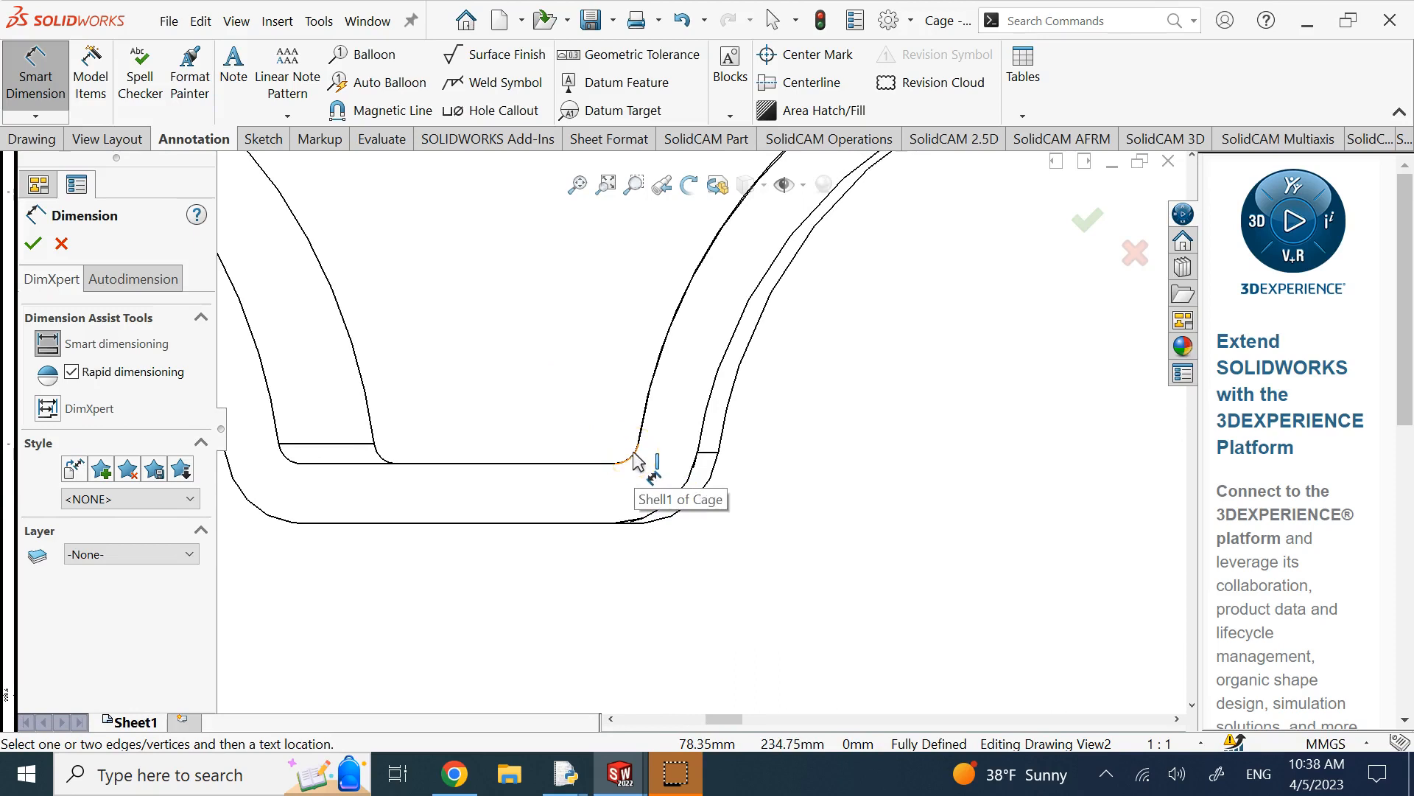
pyautogui.click(720, 508)
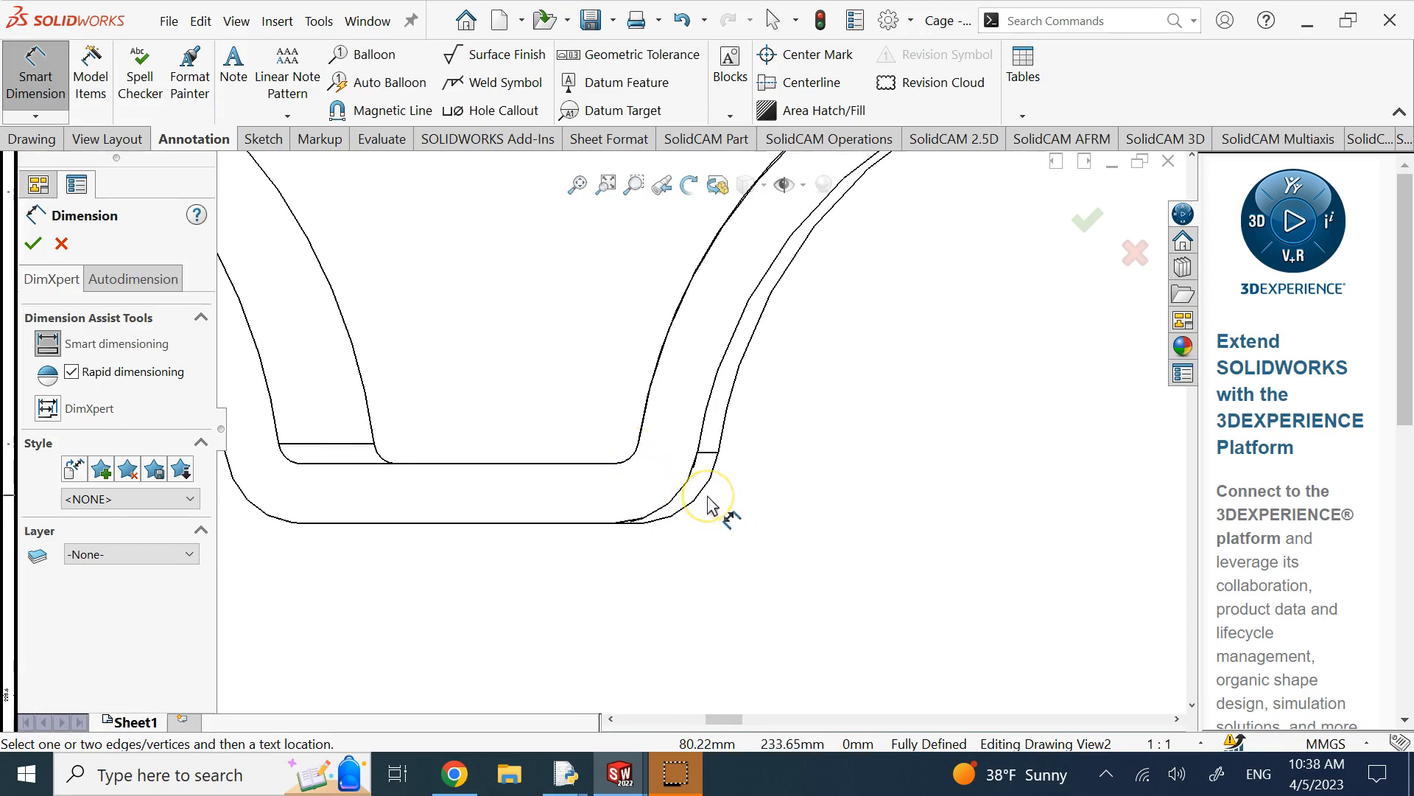
# Try to dimension the radii of the two short arcs crossing the ring beside the small hole at its upper left
pyautogui.scroll(4, 711, 507)
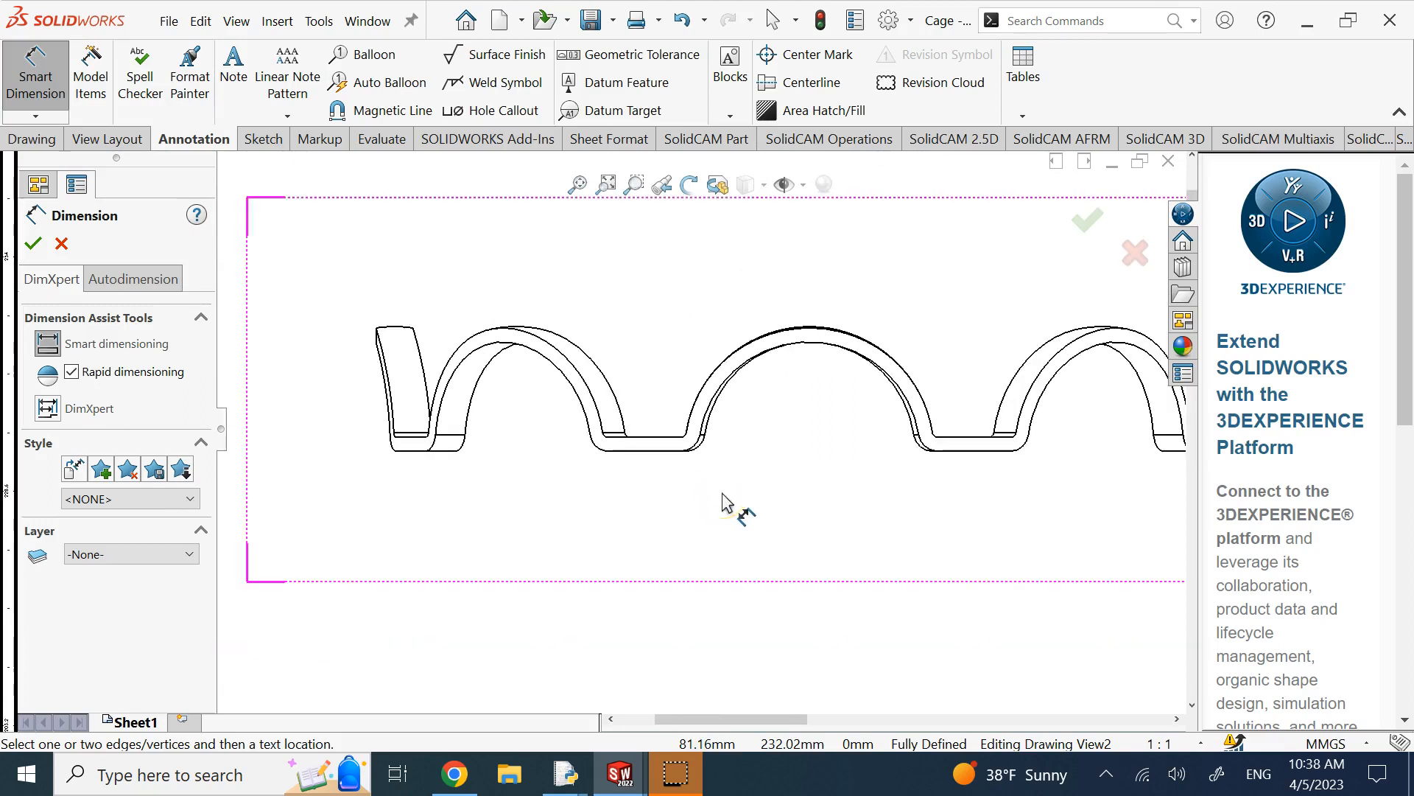
pyautogui.scroll(6, 739, 532)
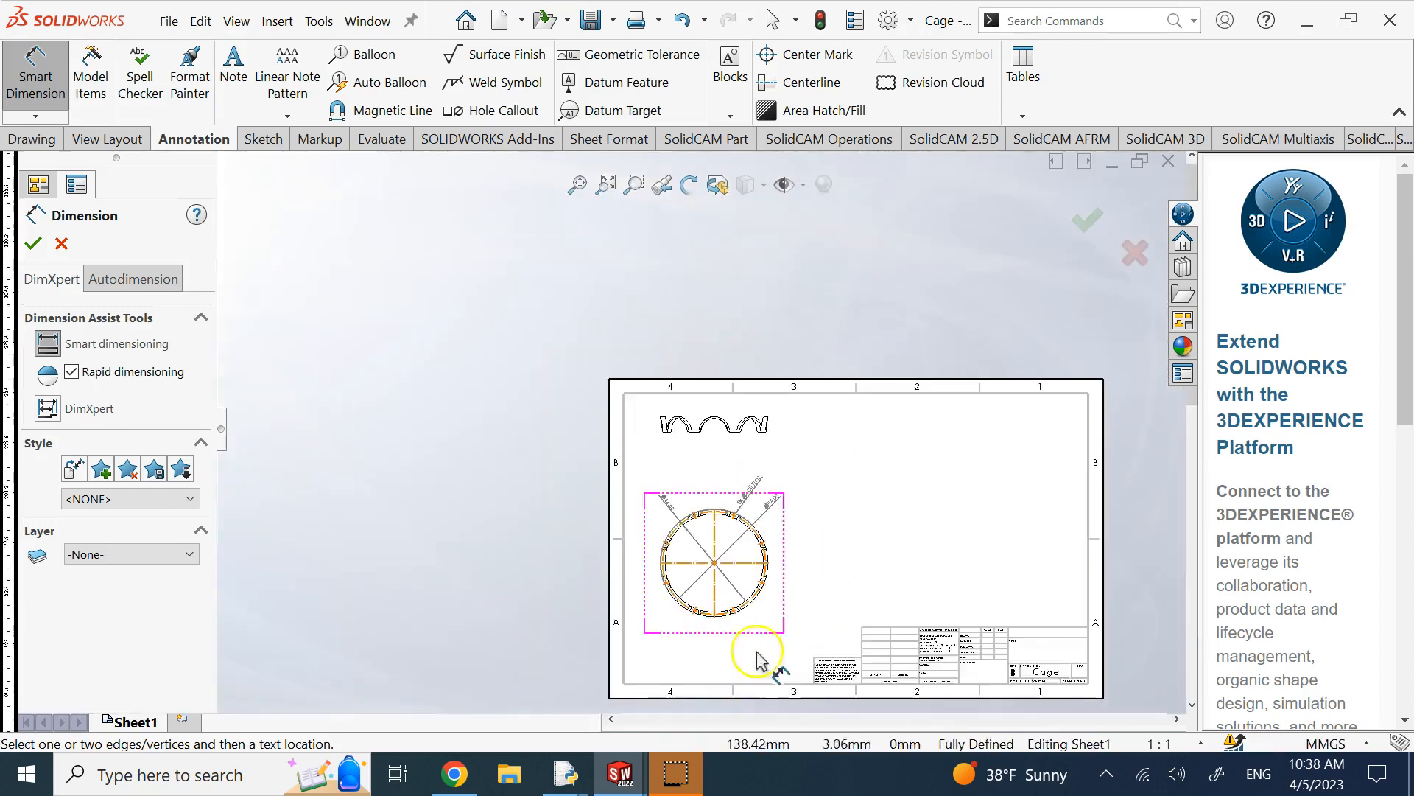
pyautogui.scroll(-8, 679, 504)
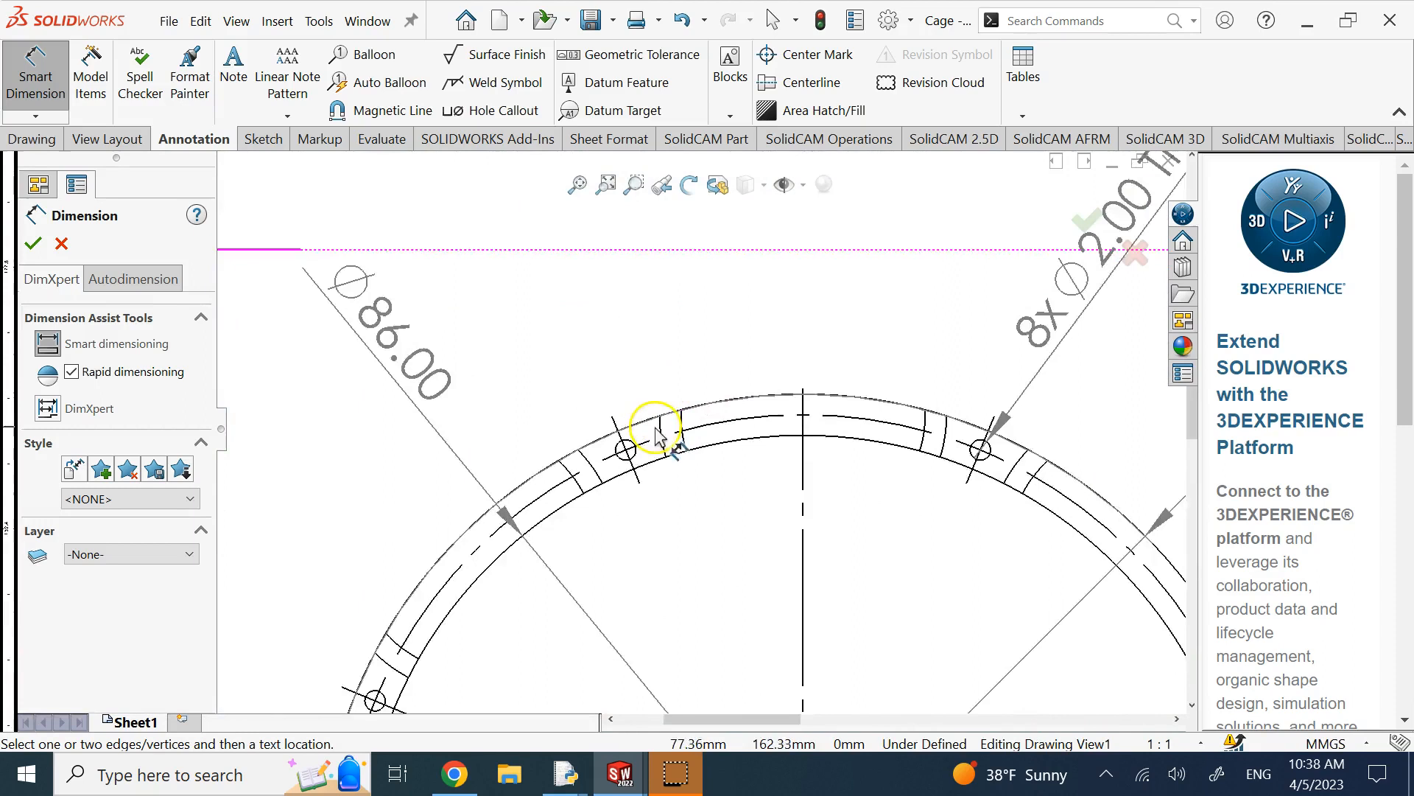
pyautogui.click(685, 434)
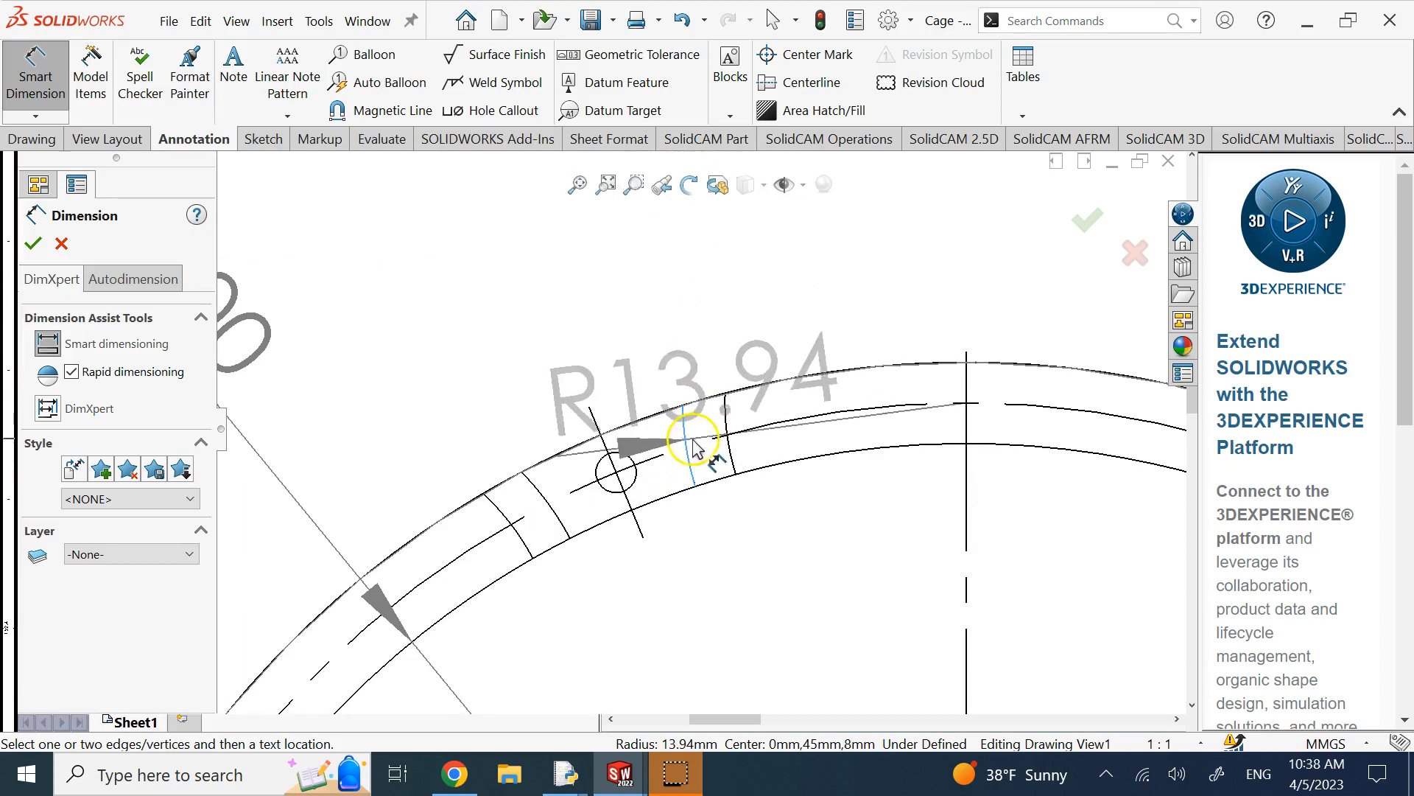
pyautogui.press('Escape')
pyautogui.click(727, 417)
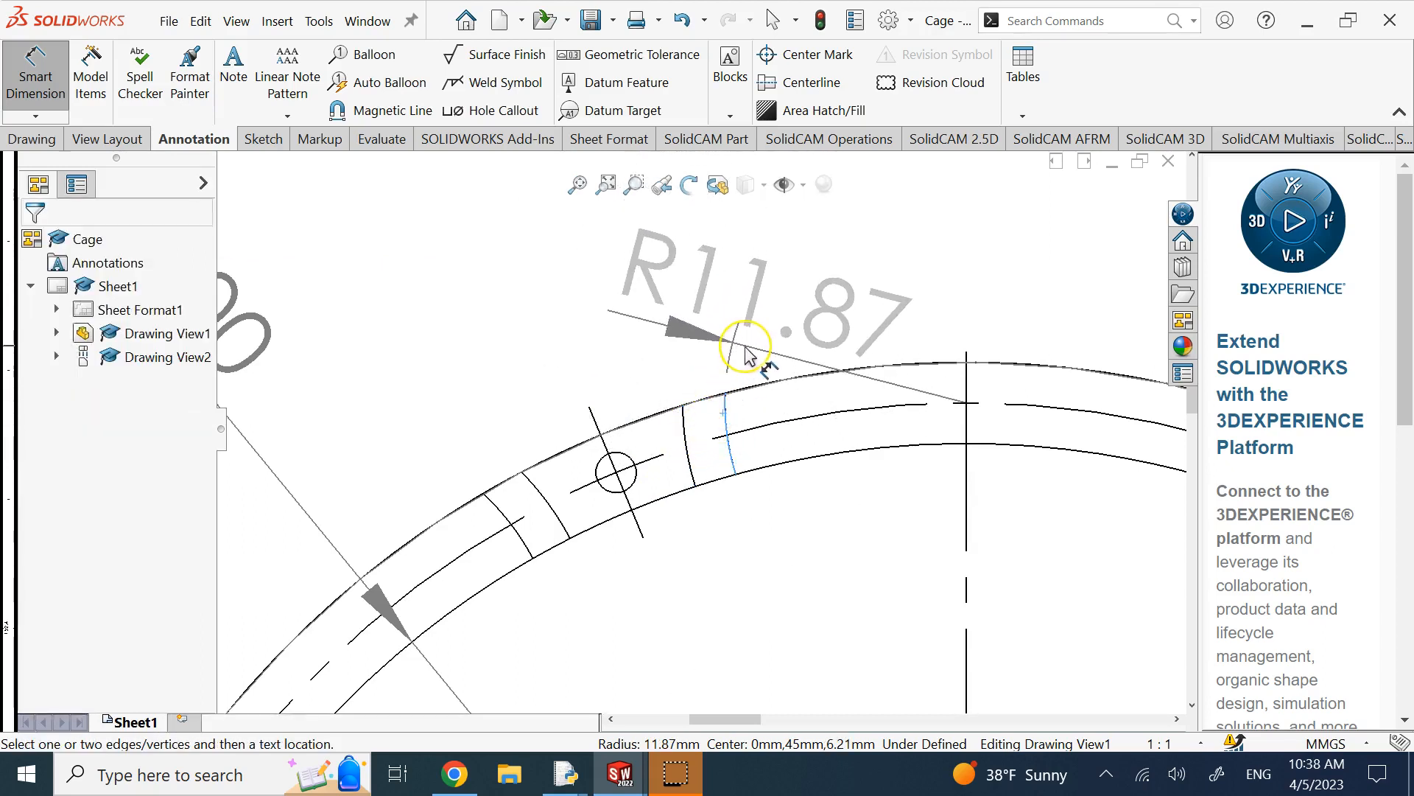
pyautogui.press('Escape')
pyautogui.press('f')
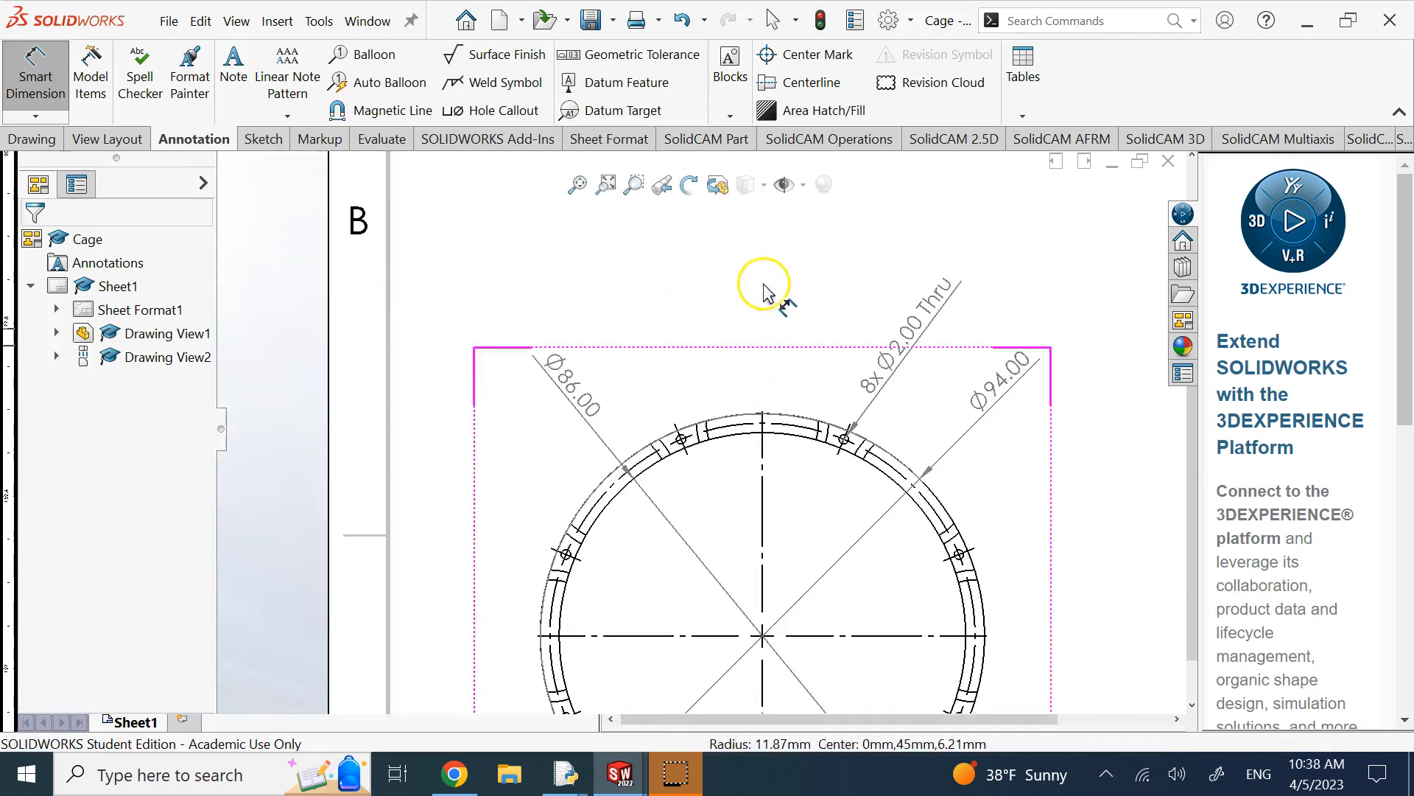
# Import the model dimensions of the fillet at the central arch's left foot using Model Items and move its radius dimension below the side view
pyautogui.scroll(-3, 707, 365)
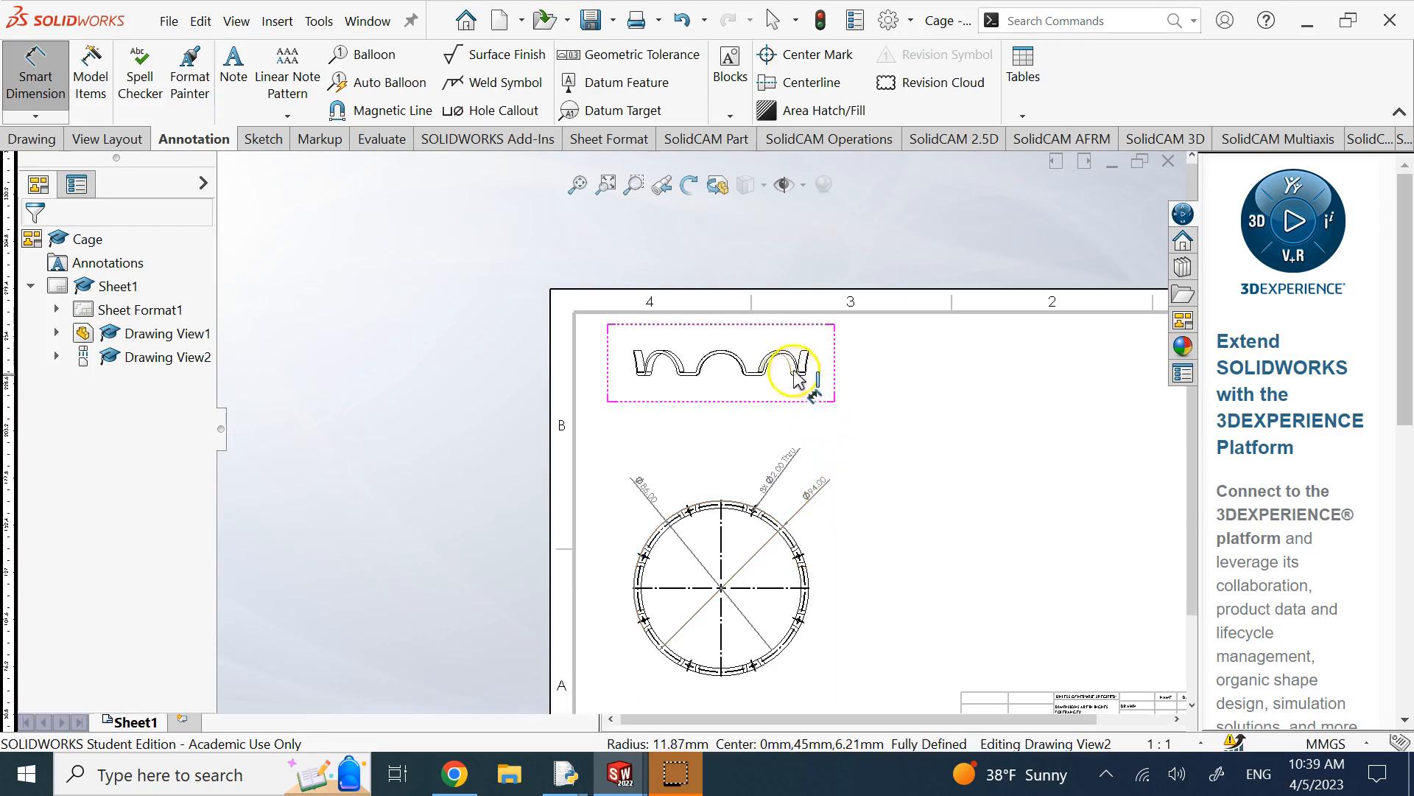
pyautogui.scroll(-5, 798, 378)
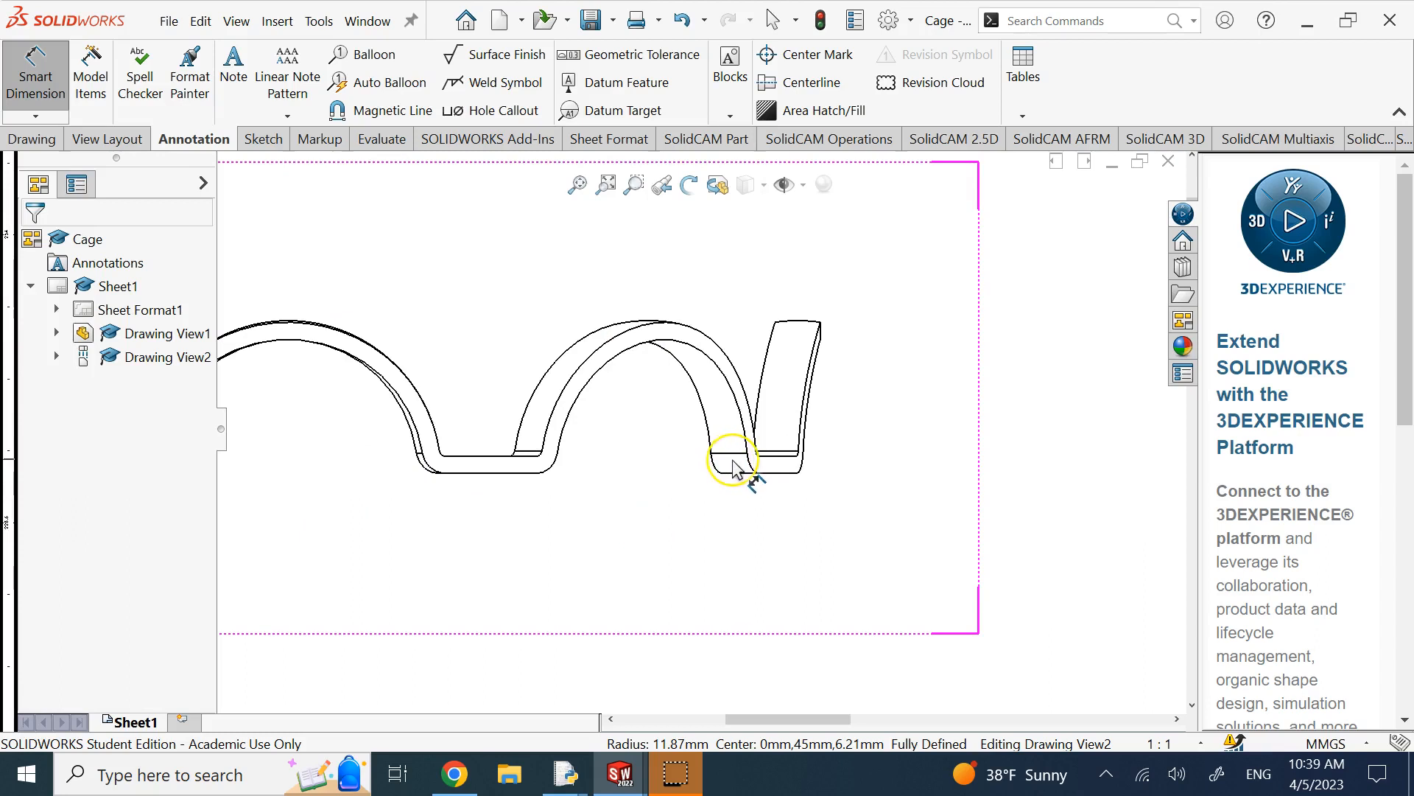
pyautogui.scroll(2, 735, 469)
pyautogui.scroll(3, 734, 466)
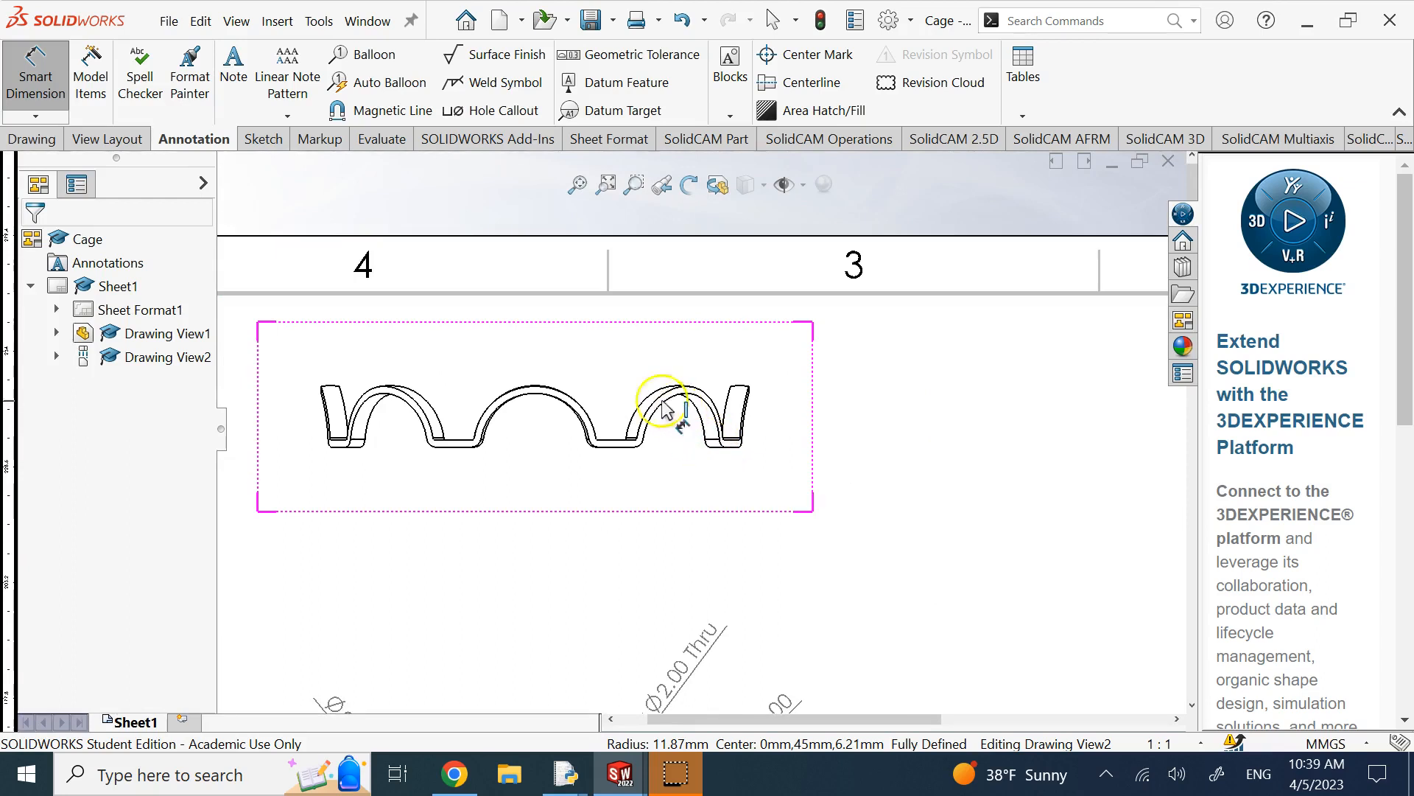
pyautogui.scroll(3, 722, 562)
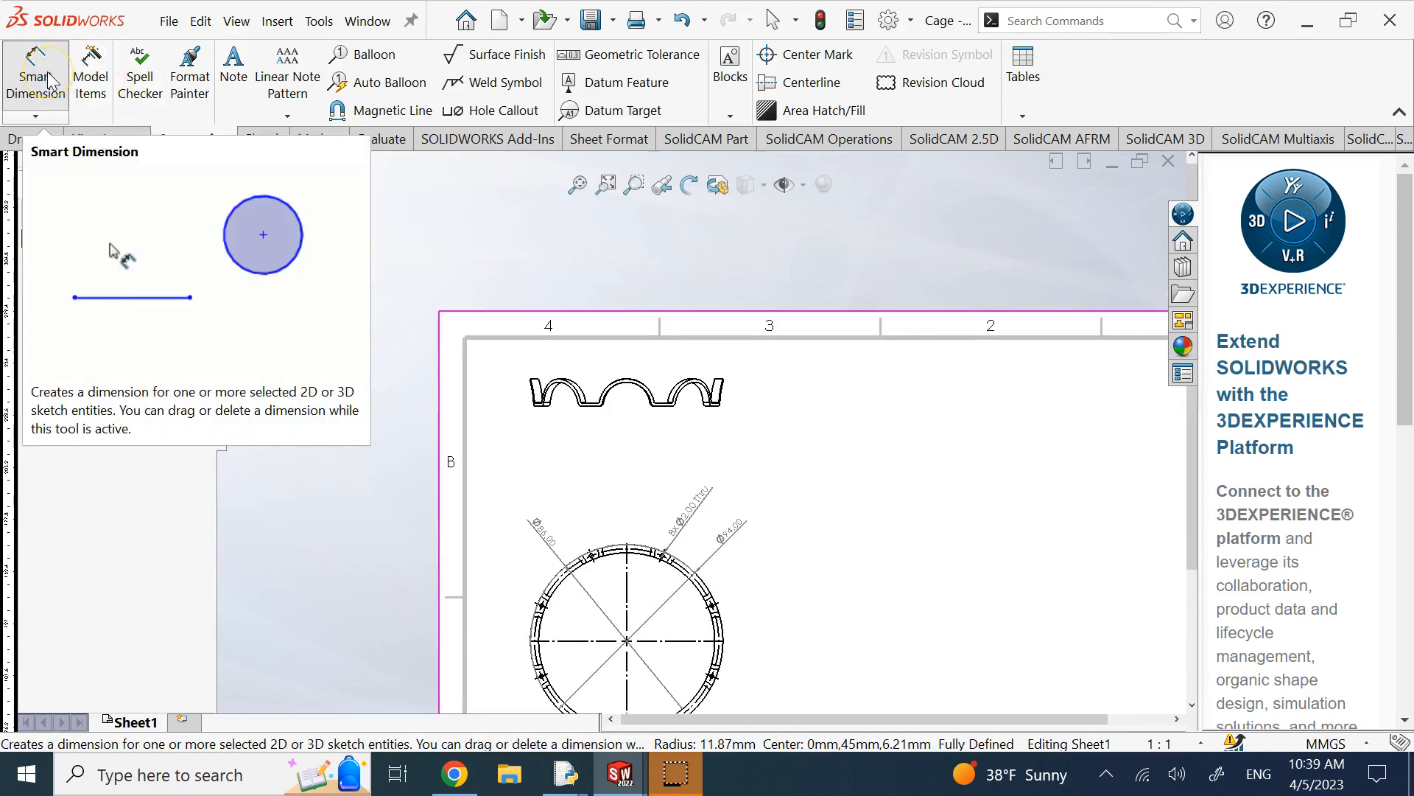
pyautogui.click(90, 78)
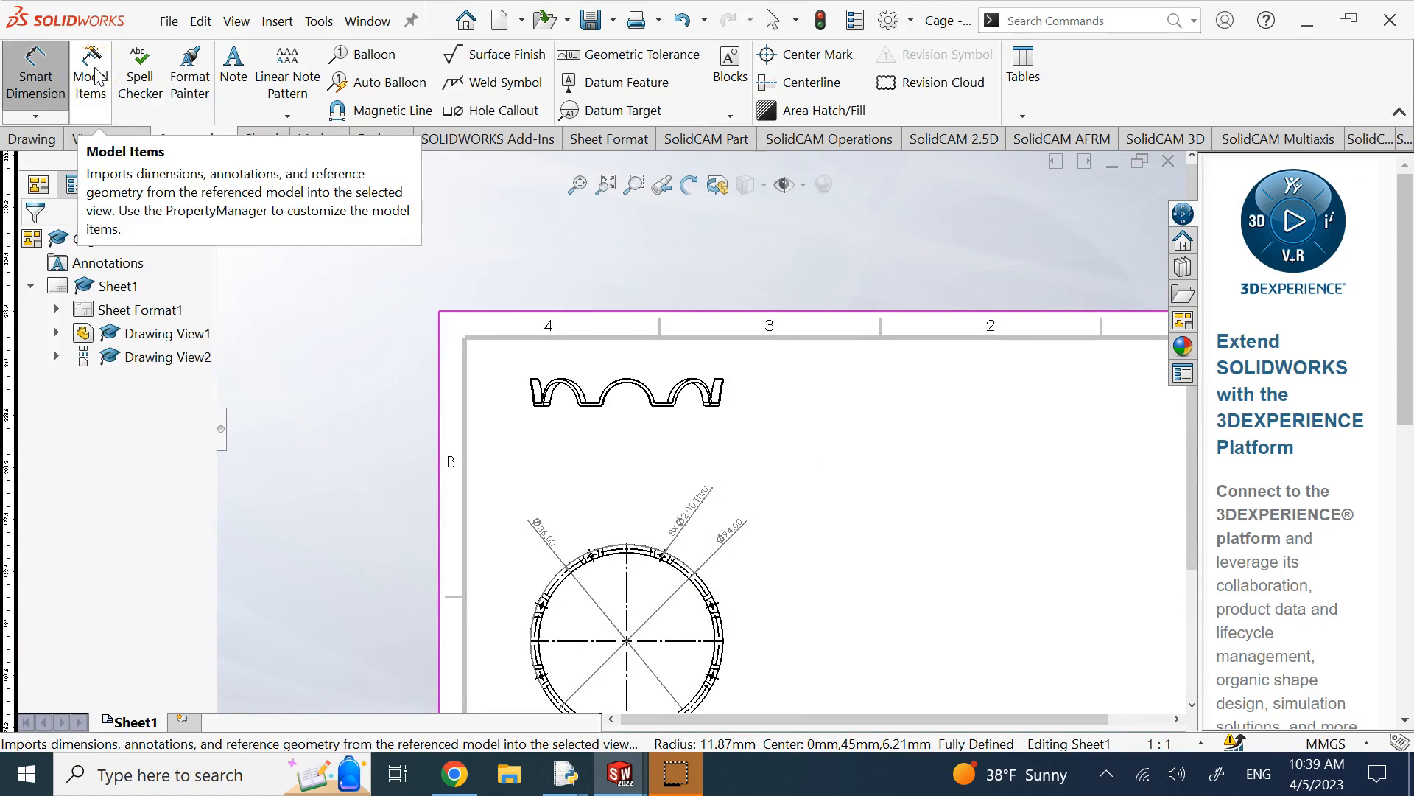
pyautogui.click(96, 78)
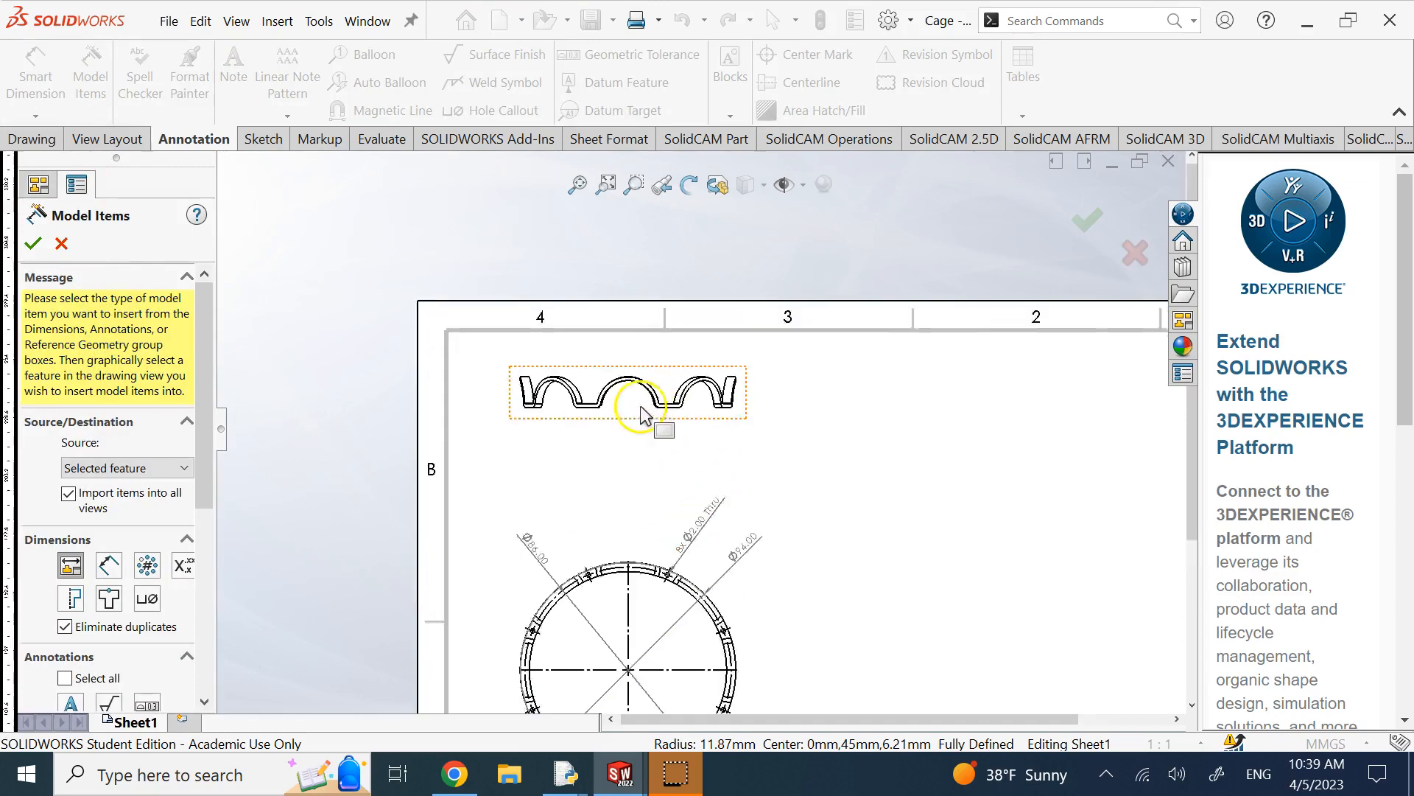
pyautogui.scroll(-8, 631, 439)
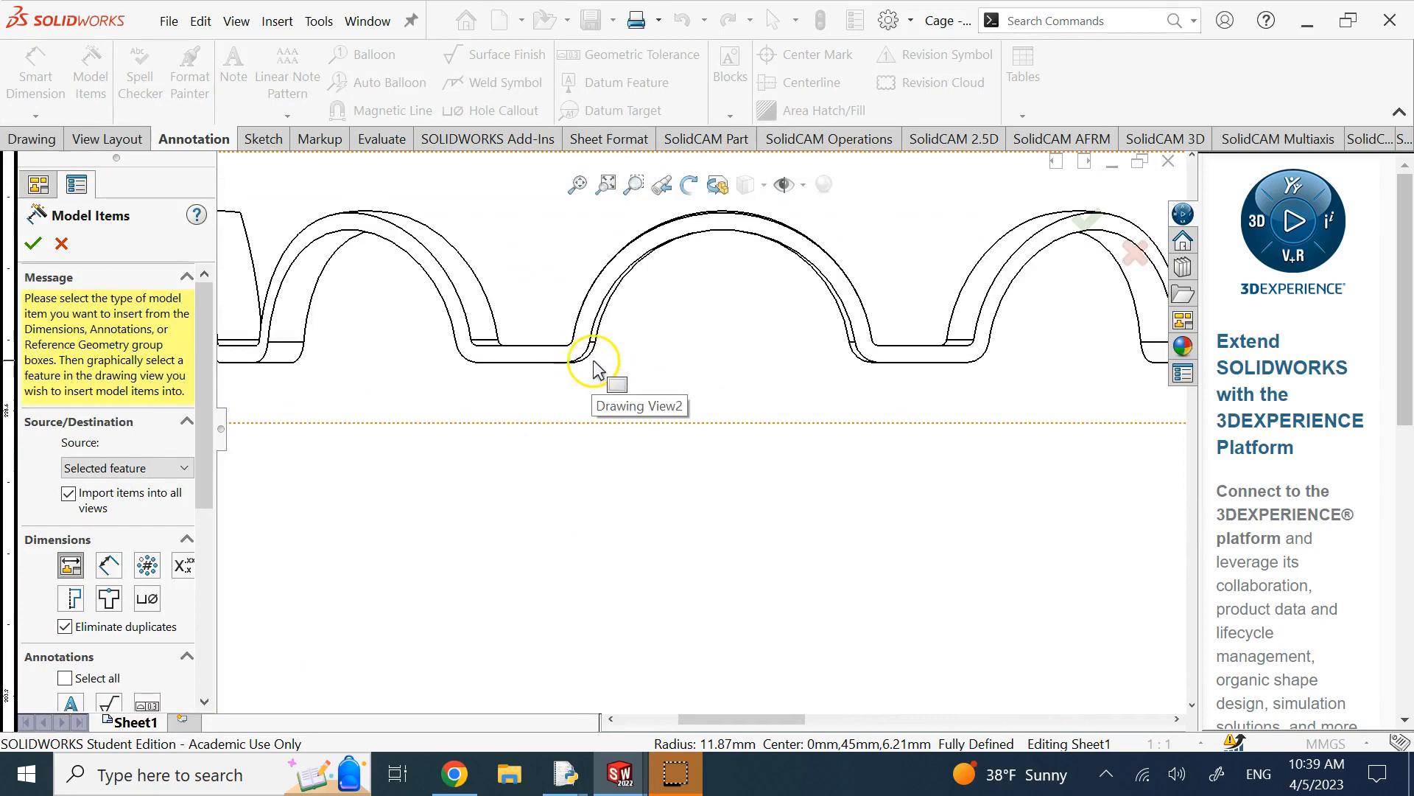
pyautogui.click(590, 361)
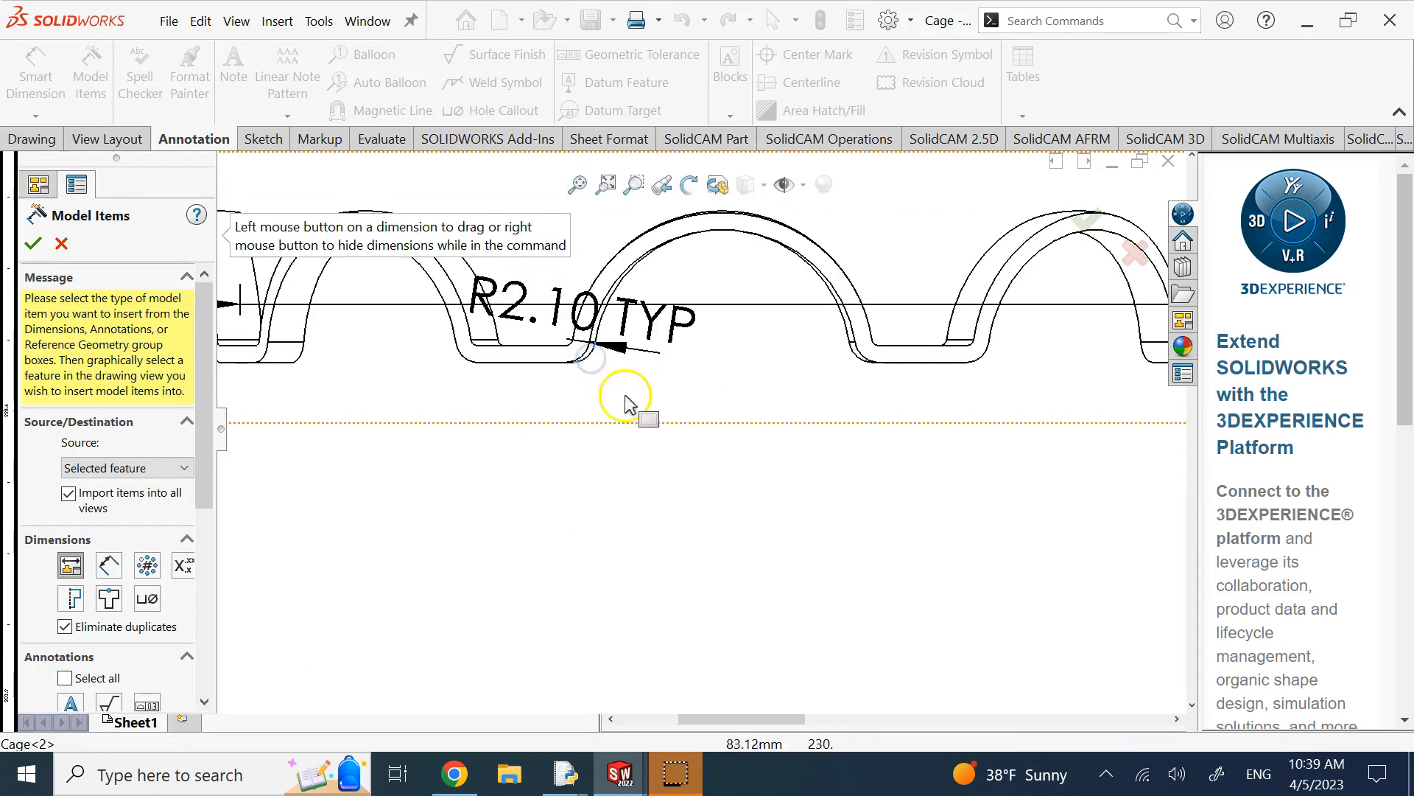
pyautogui.click(32, 243)
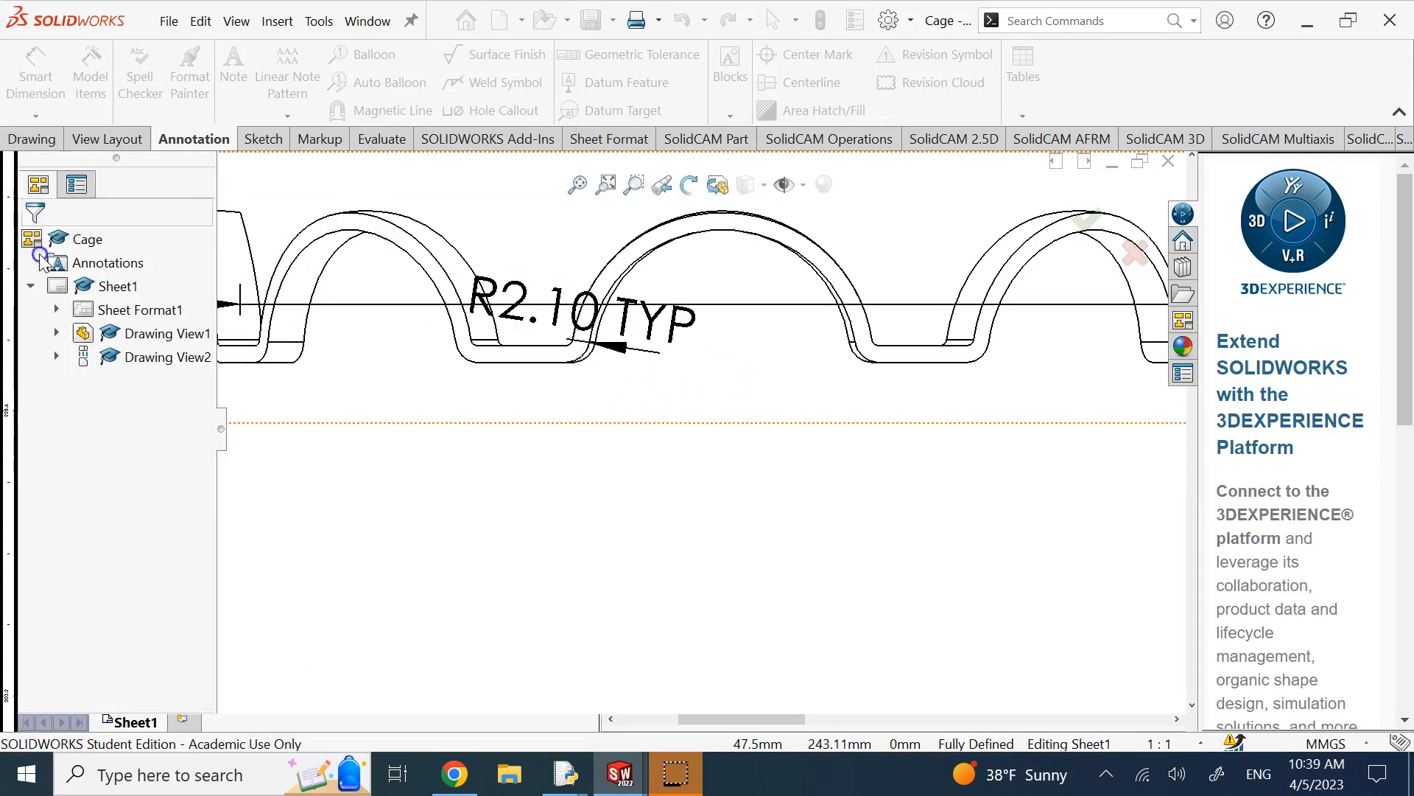
pyautogui.moveTo(635, 352); pyautogui.dragTo(752, 489)
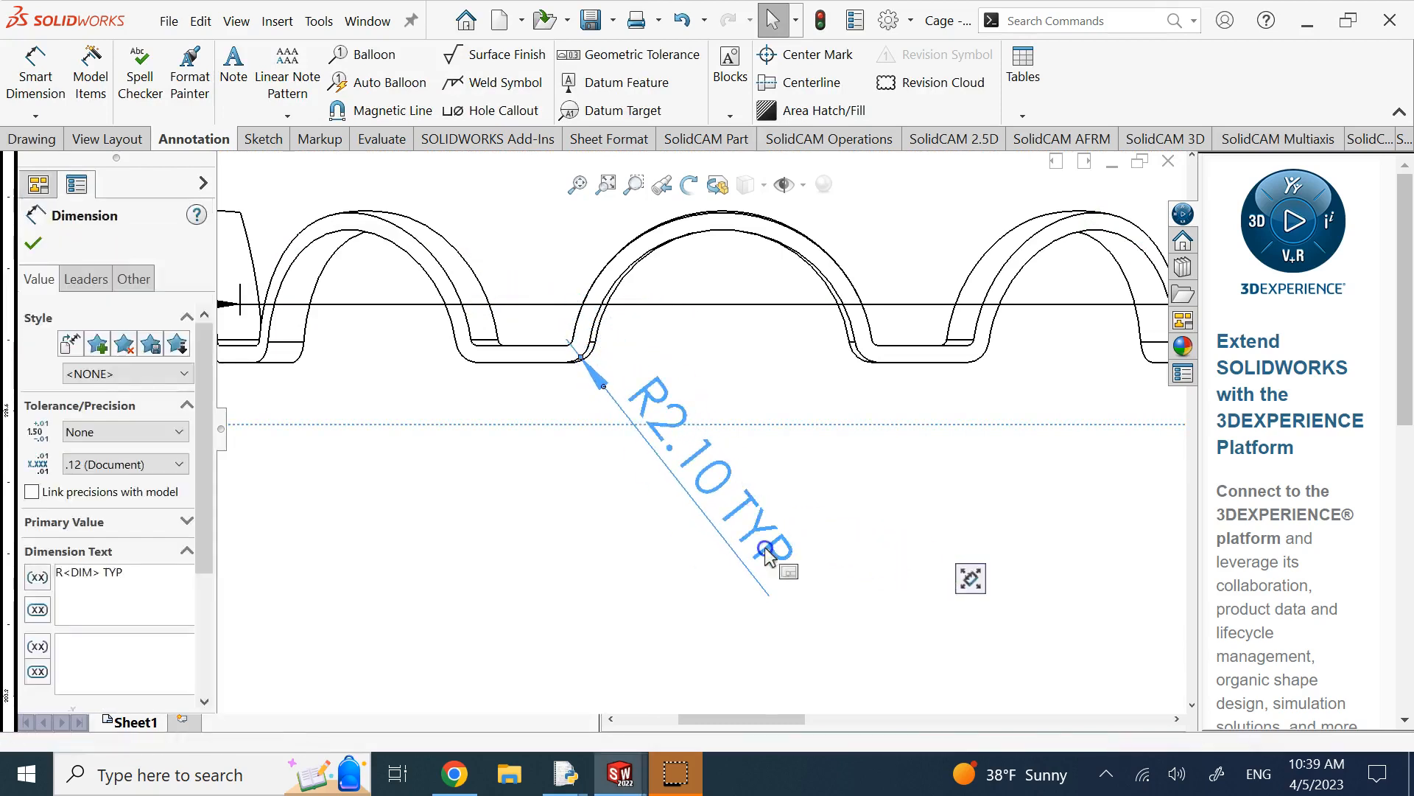
pyautogui.click(620, 578)
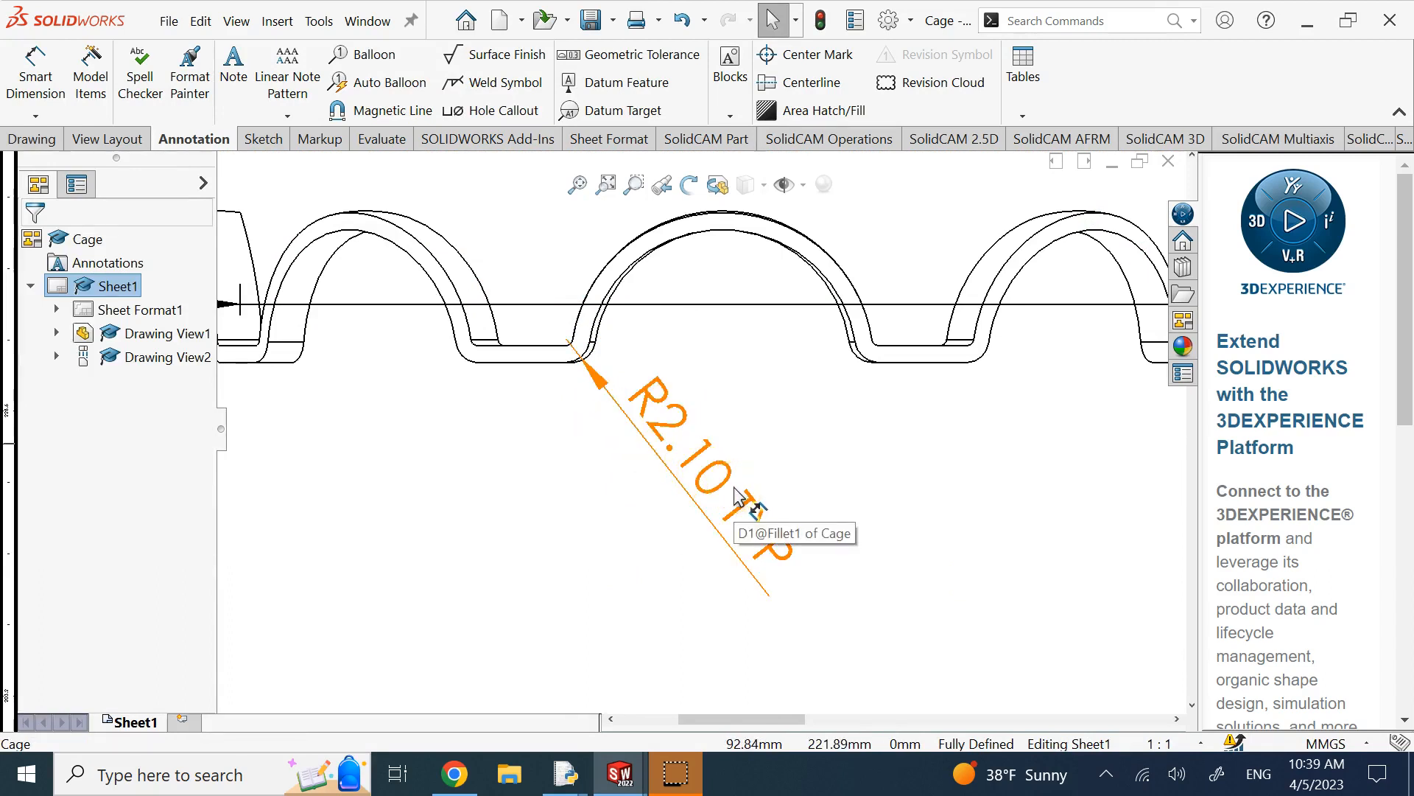
# Try to dimension the thickness of the flat foot beside the central arch and the inner curve of the neighbouring arch in the side view
pyautogui.click(51, 70)
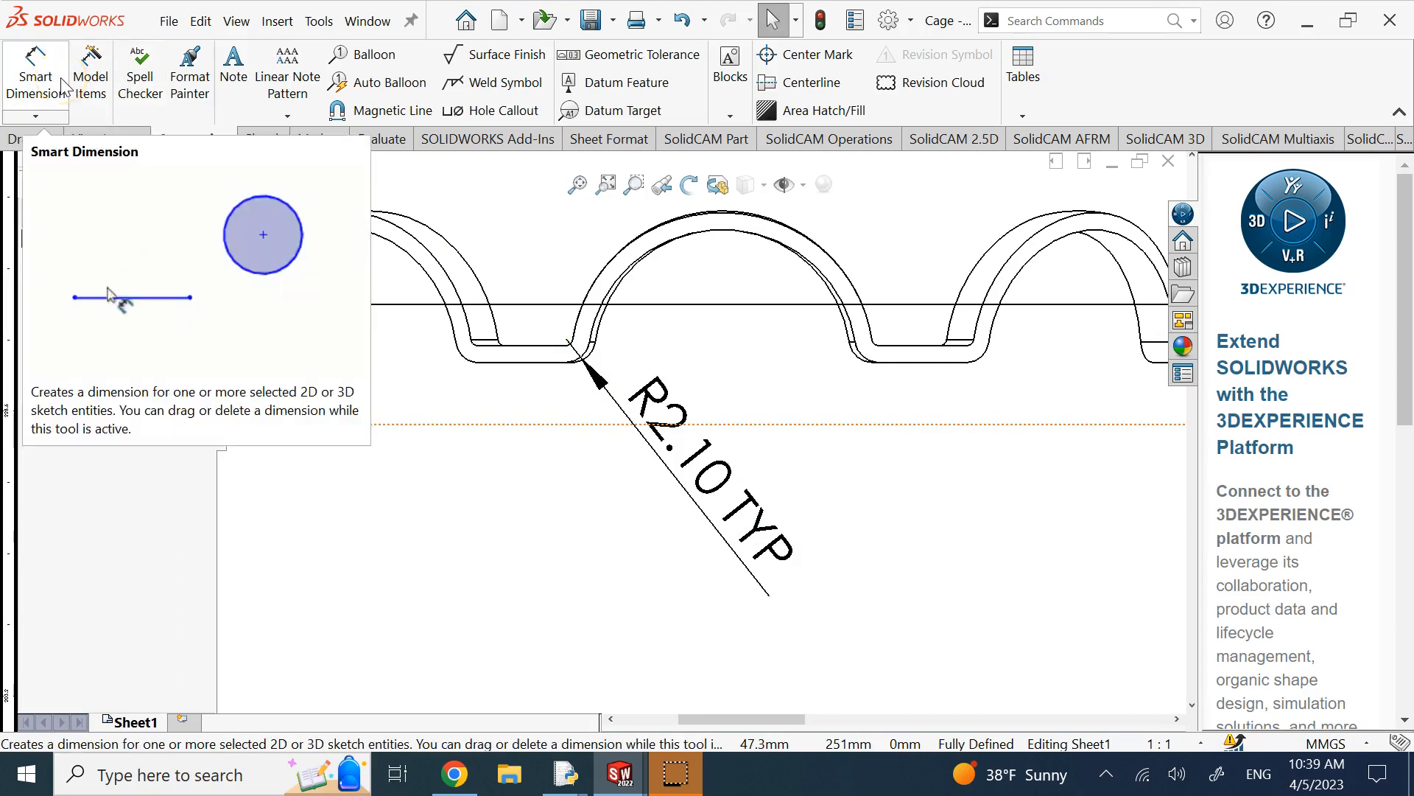
pyautogui.scroll(2, 641, 474)
pyautogui.click(585, 376)
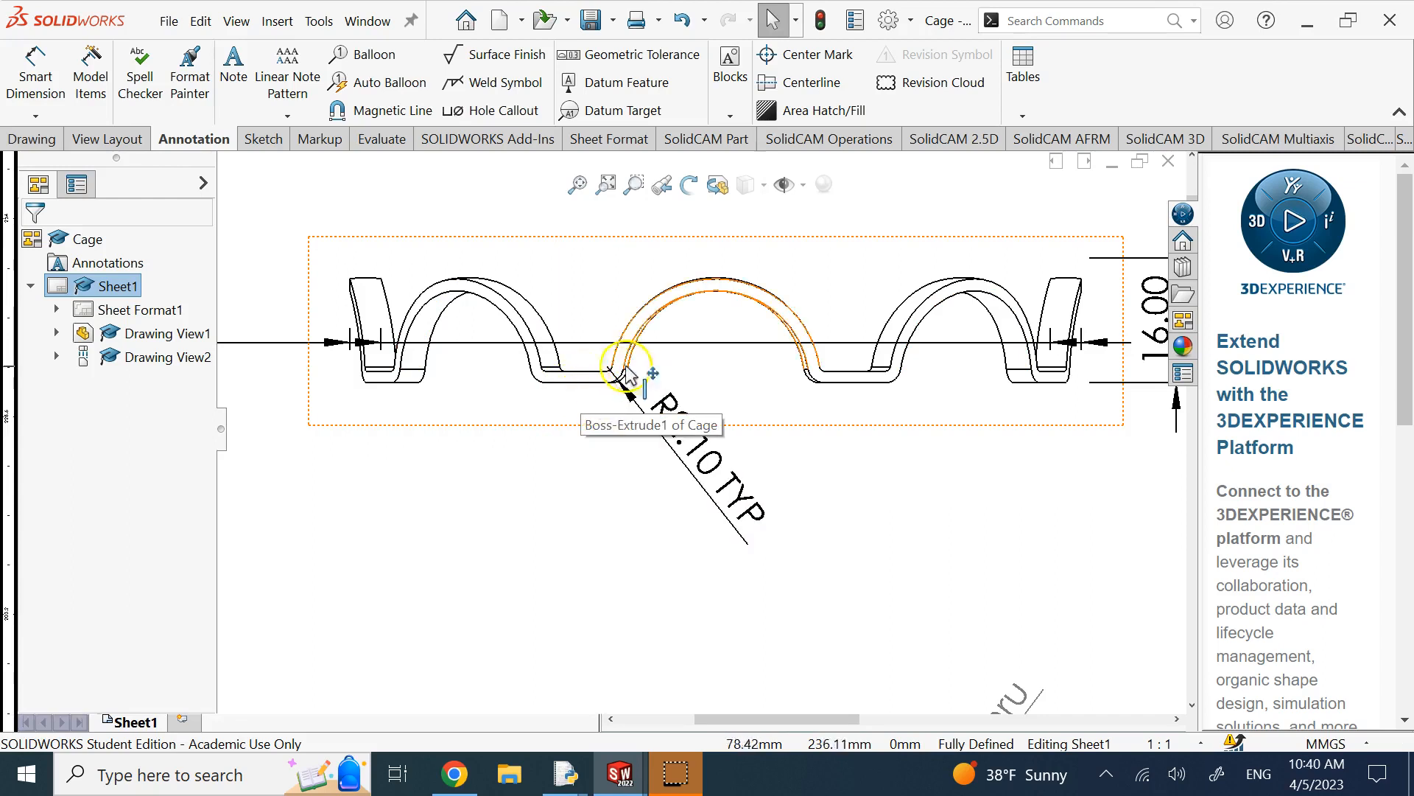
pyautogui.click(35, 81)
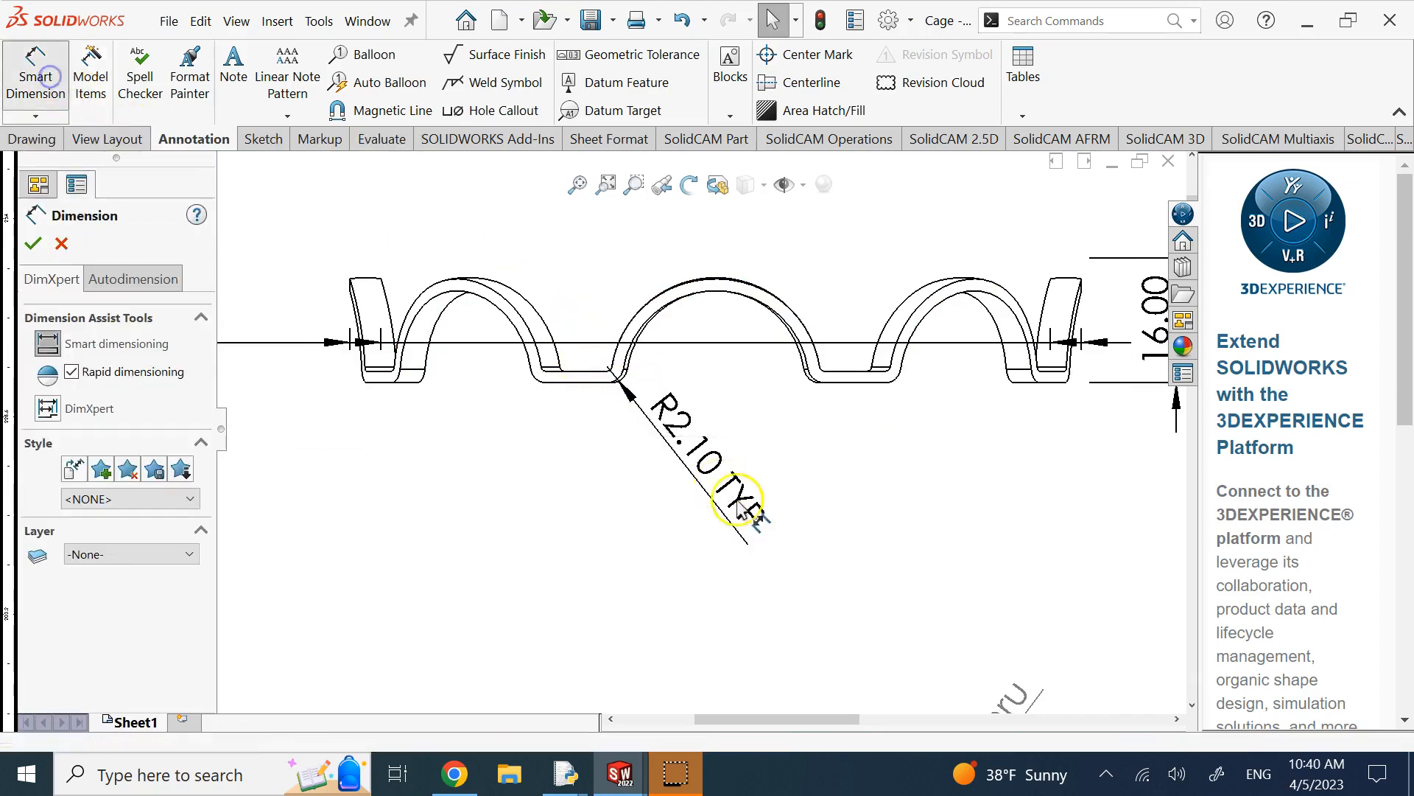
pyautogui.click(579, 373)
pyautogui.click(575, 384)
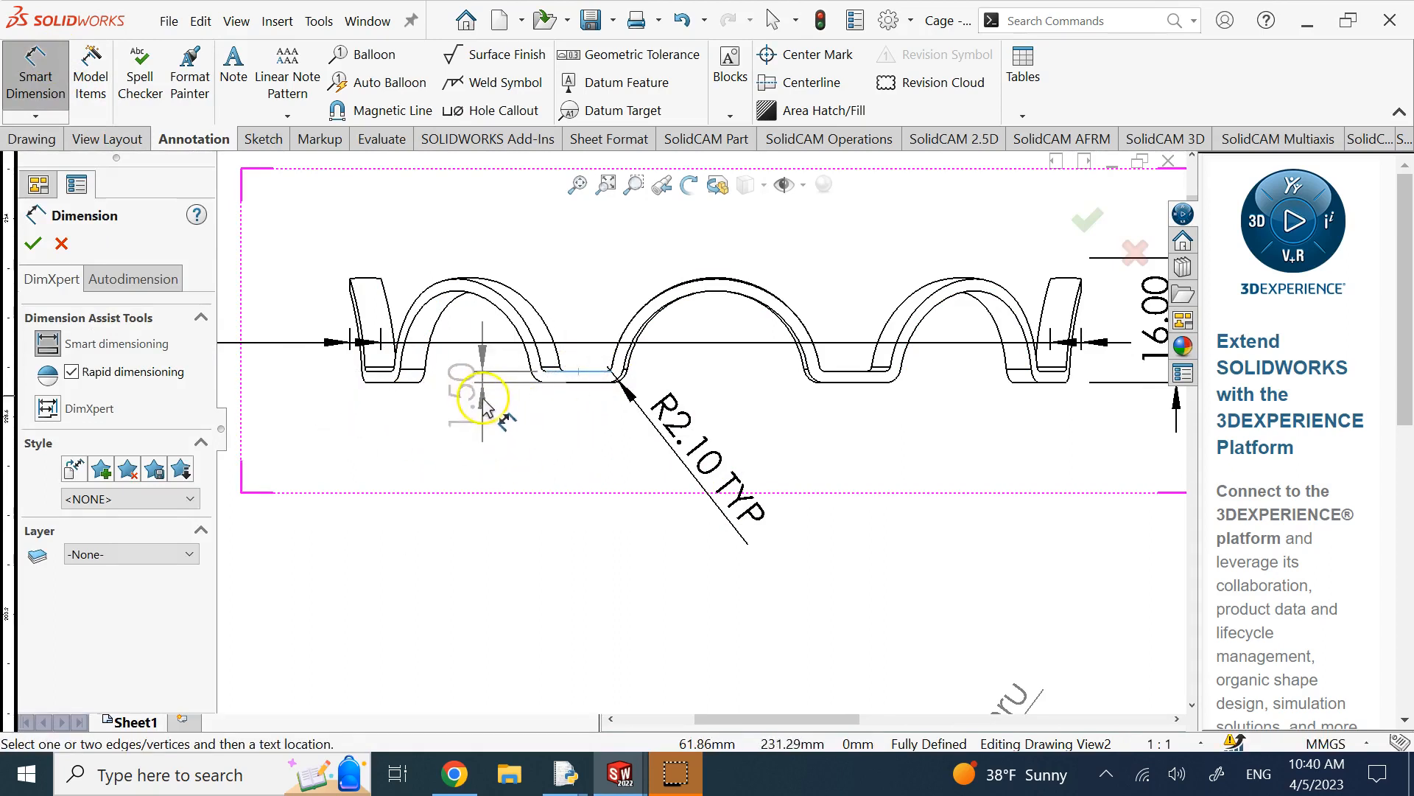
pyautogui.scroll(-2, 474, 388)
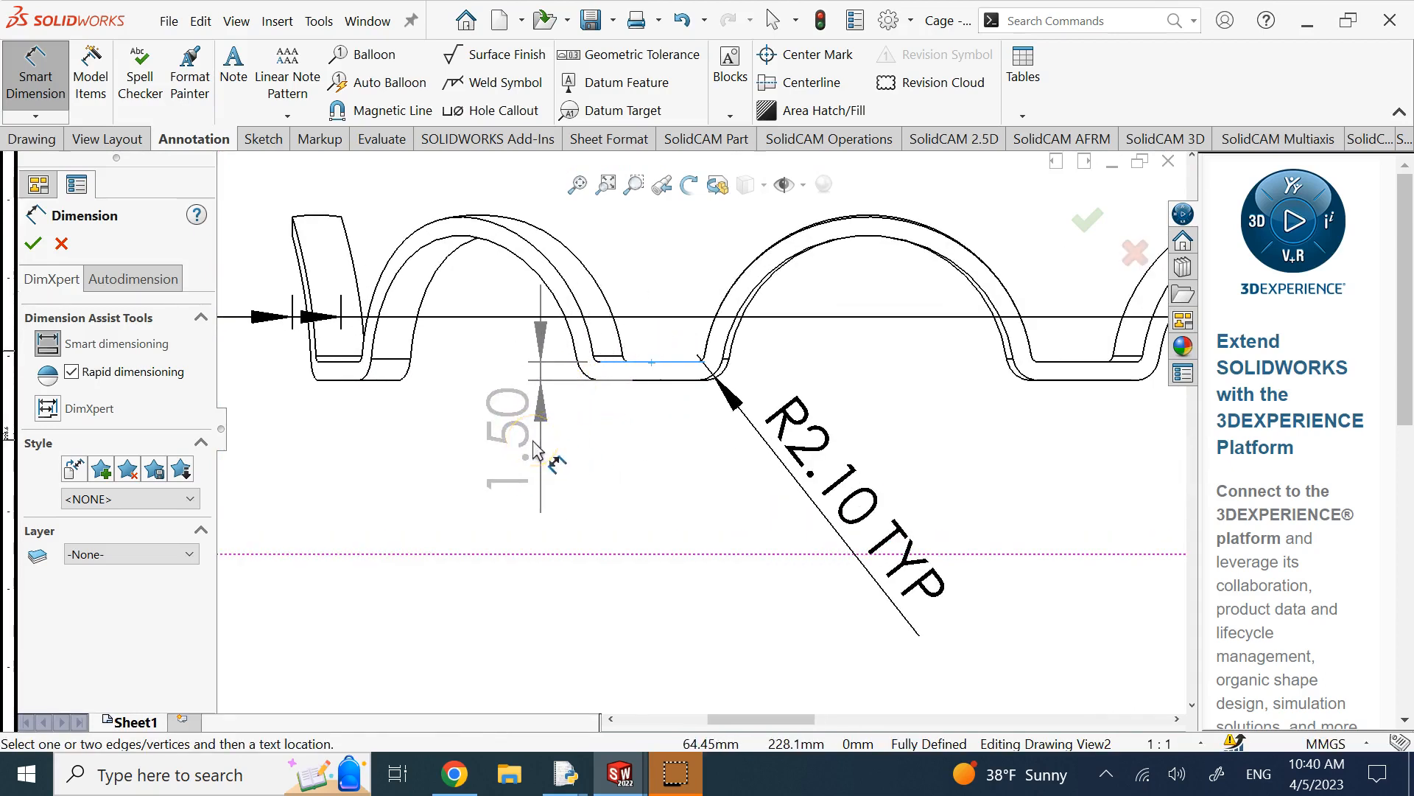
pyautogui.press('Escape')
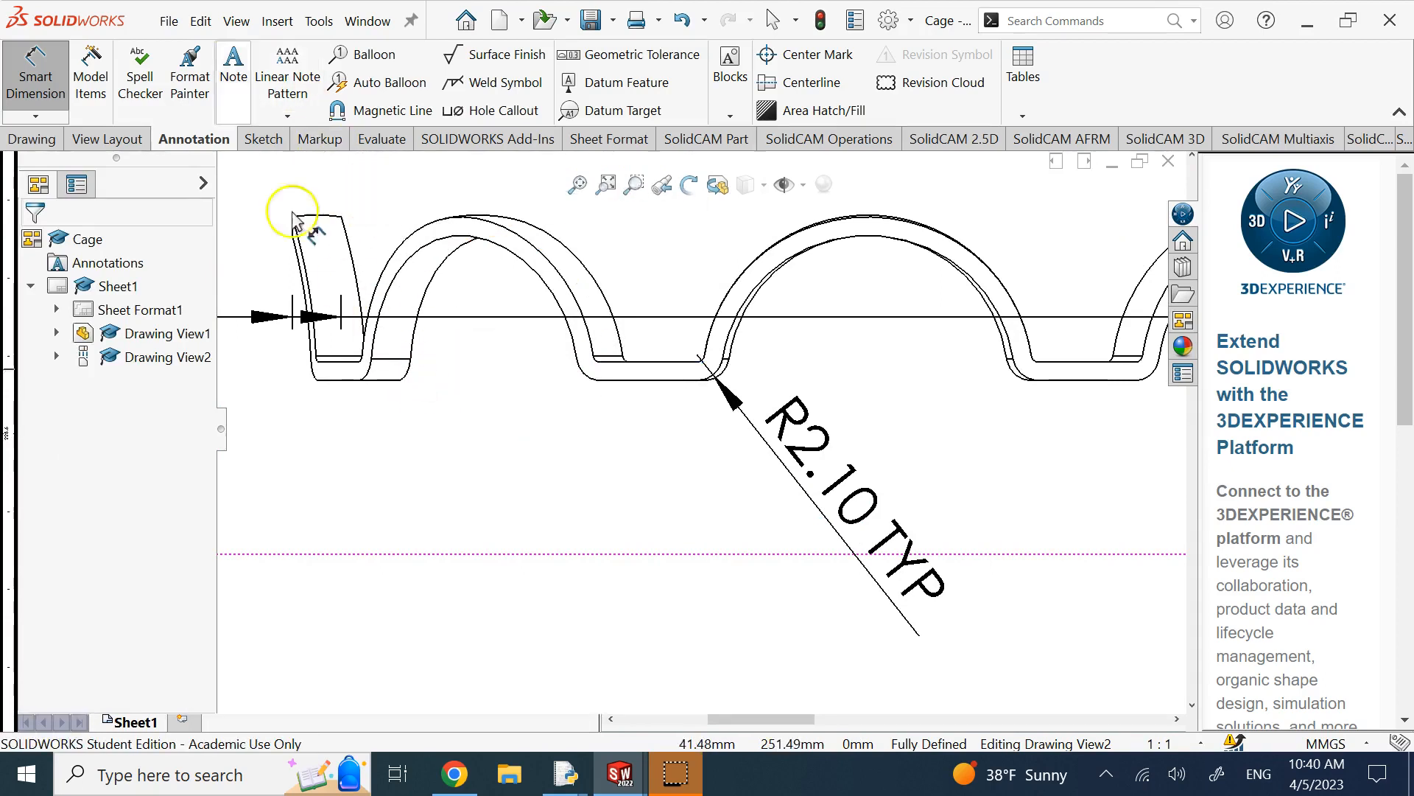
pyautogui.click(532, 272)
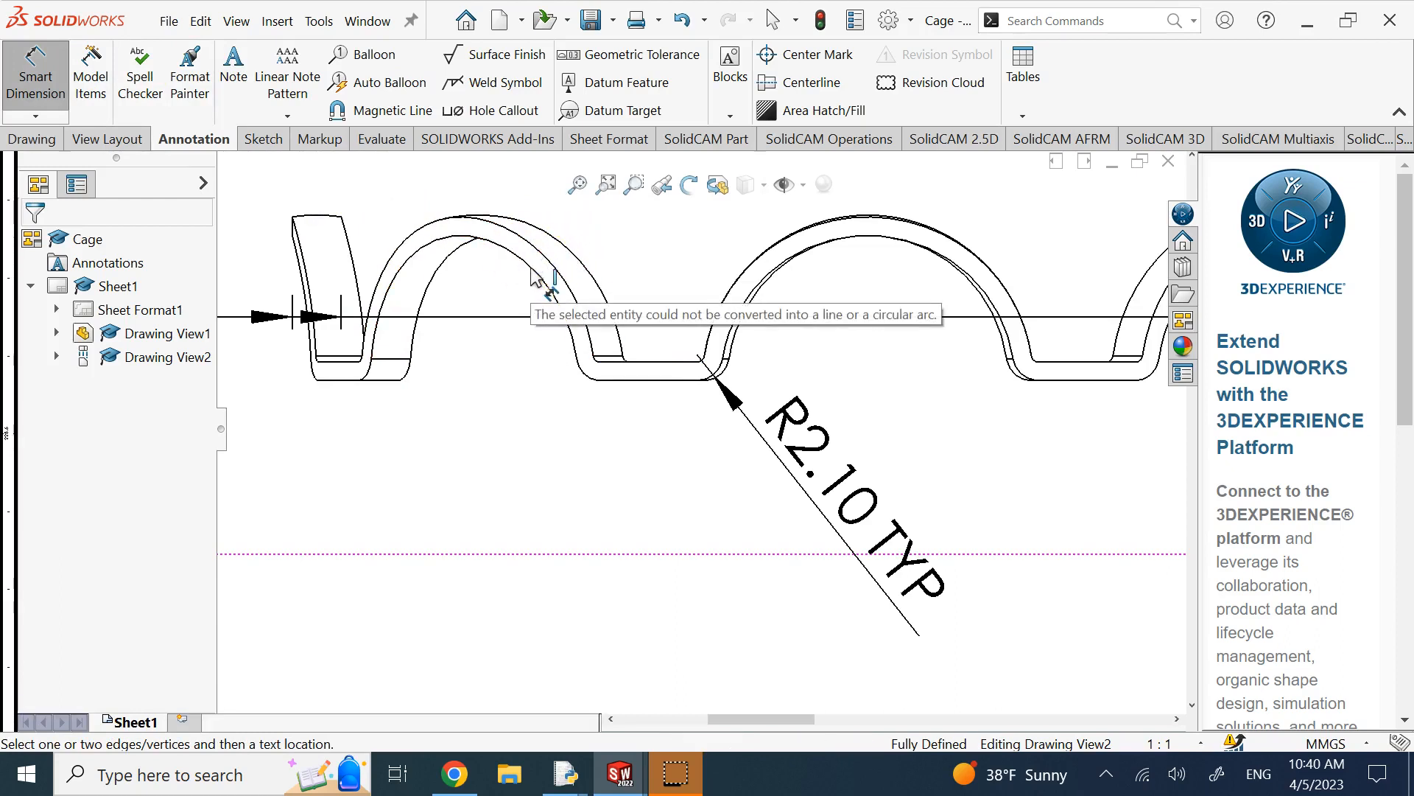
pyautogui.click(35, 73)
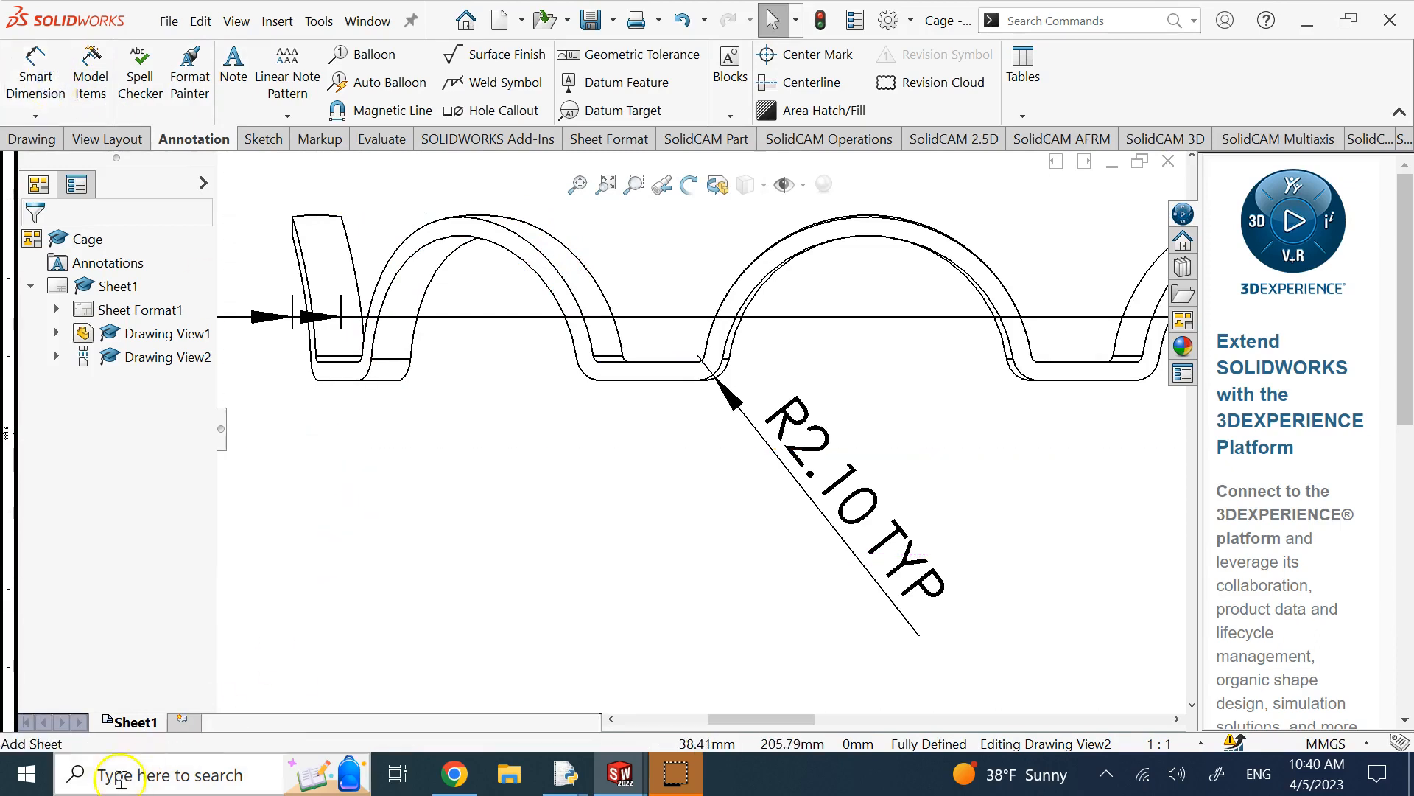
# Import the thickness dimension of the flat foot beside the central arch using Model Items and move it below the side view
pyautogui.click(91, 76)
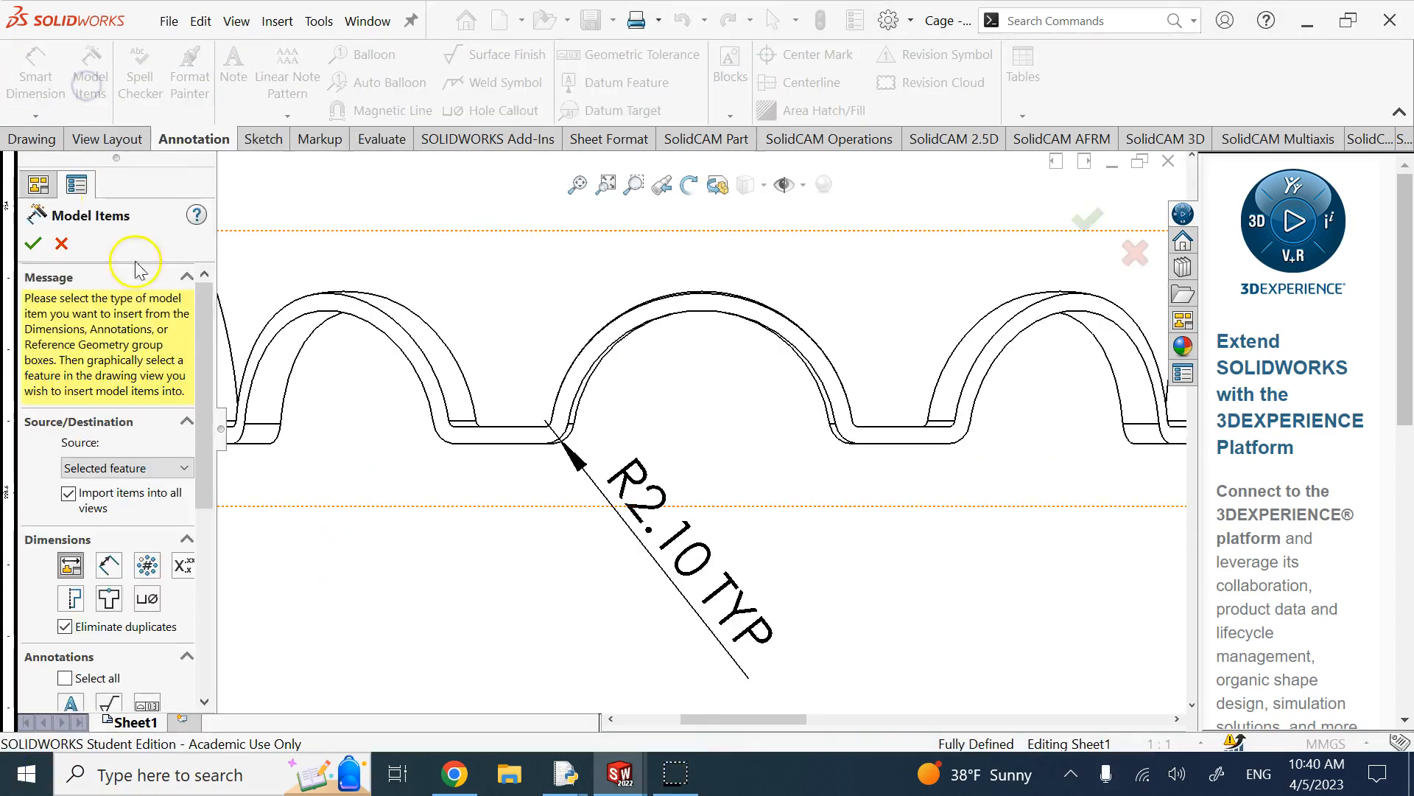
pyautogui.click(504, 426)
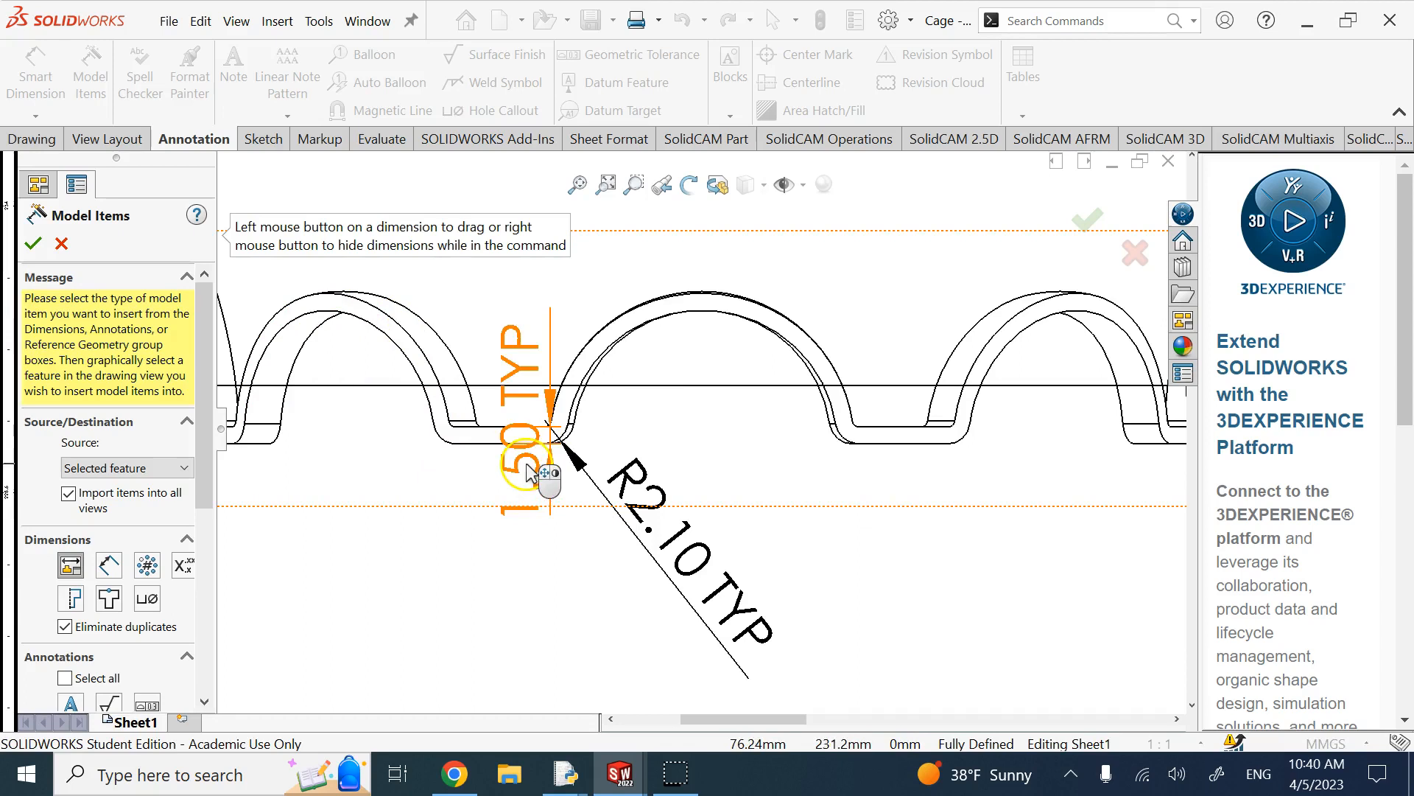
pyautogui.click(32, 245)
pyautogui.moveTo(510, 467); pyautogui.dragTo(435, 613)
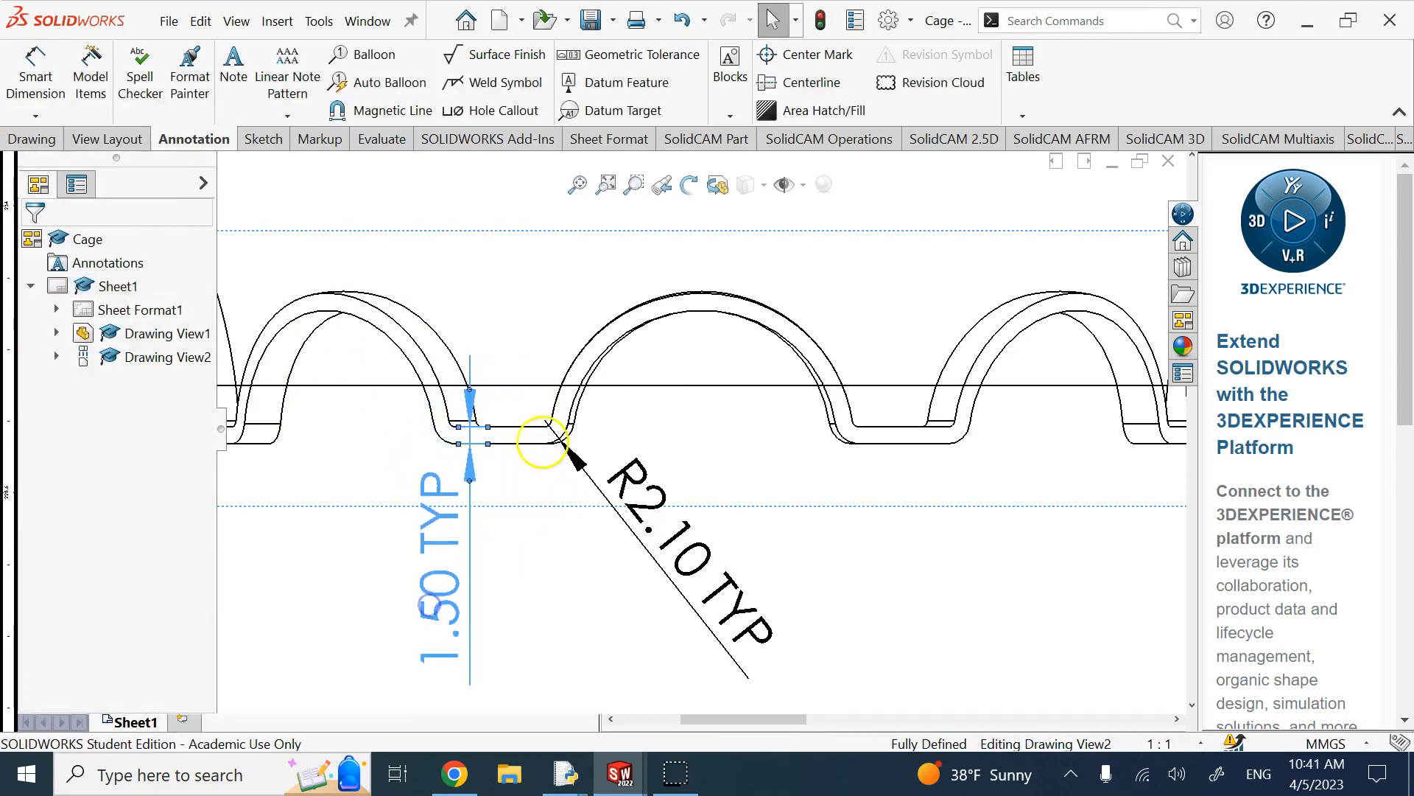
pyautogui.click(427, 209)
# Delete the 94 mm and 86 mm diameter dimensions and the 16 mm height dimension from the side view
pyautogui.scroll(3, 480, 246)
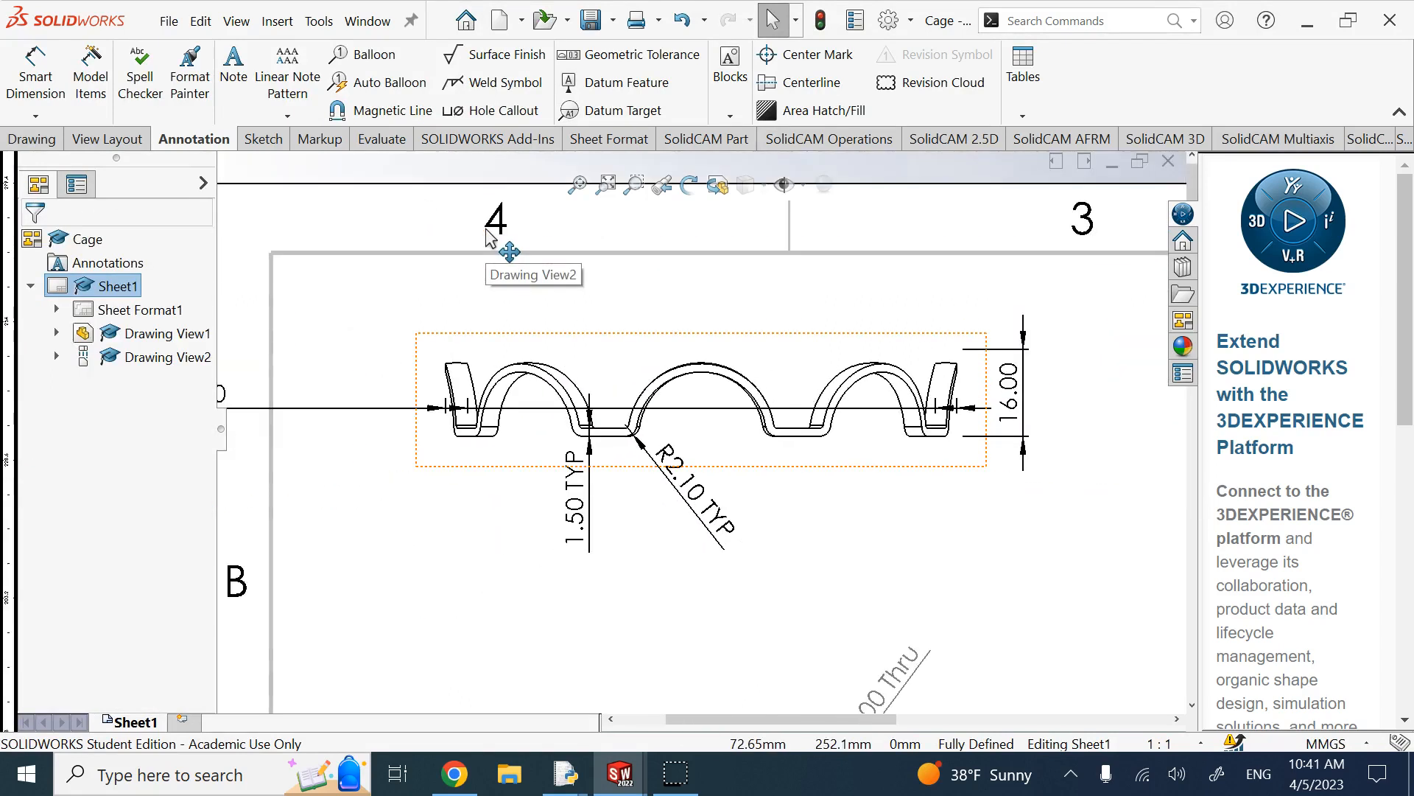
pyautogui.scroll(2, 474, 338)
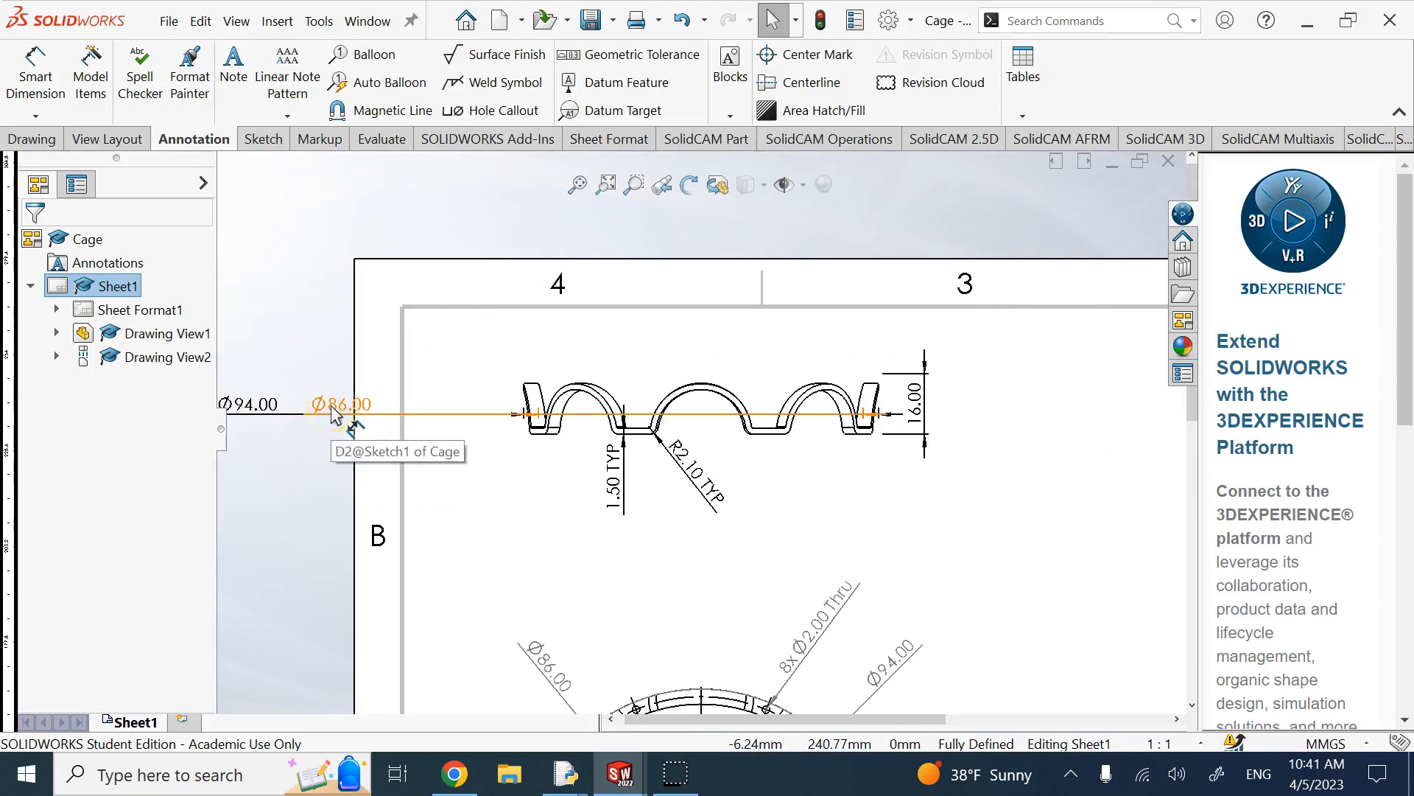
pyautogui.scroll(3, 696, 619)
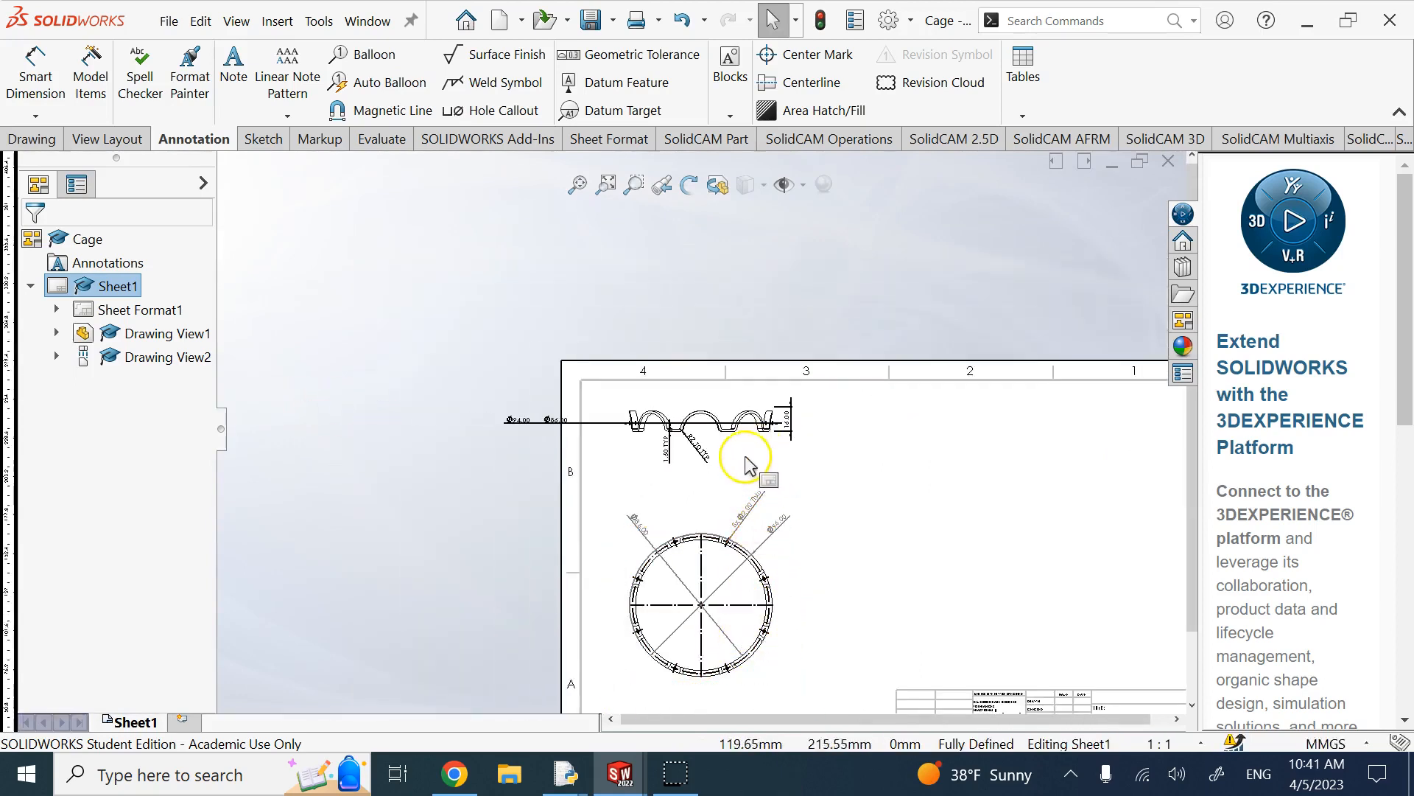
pyautogui.scroll(-2, 746, 464)
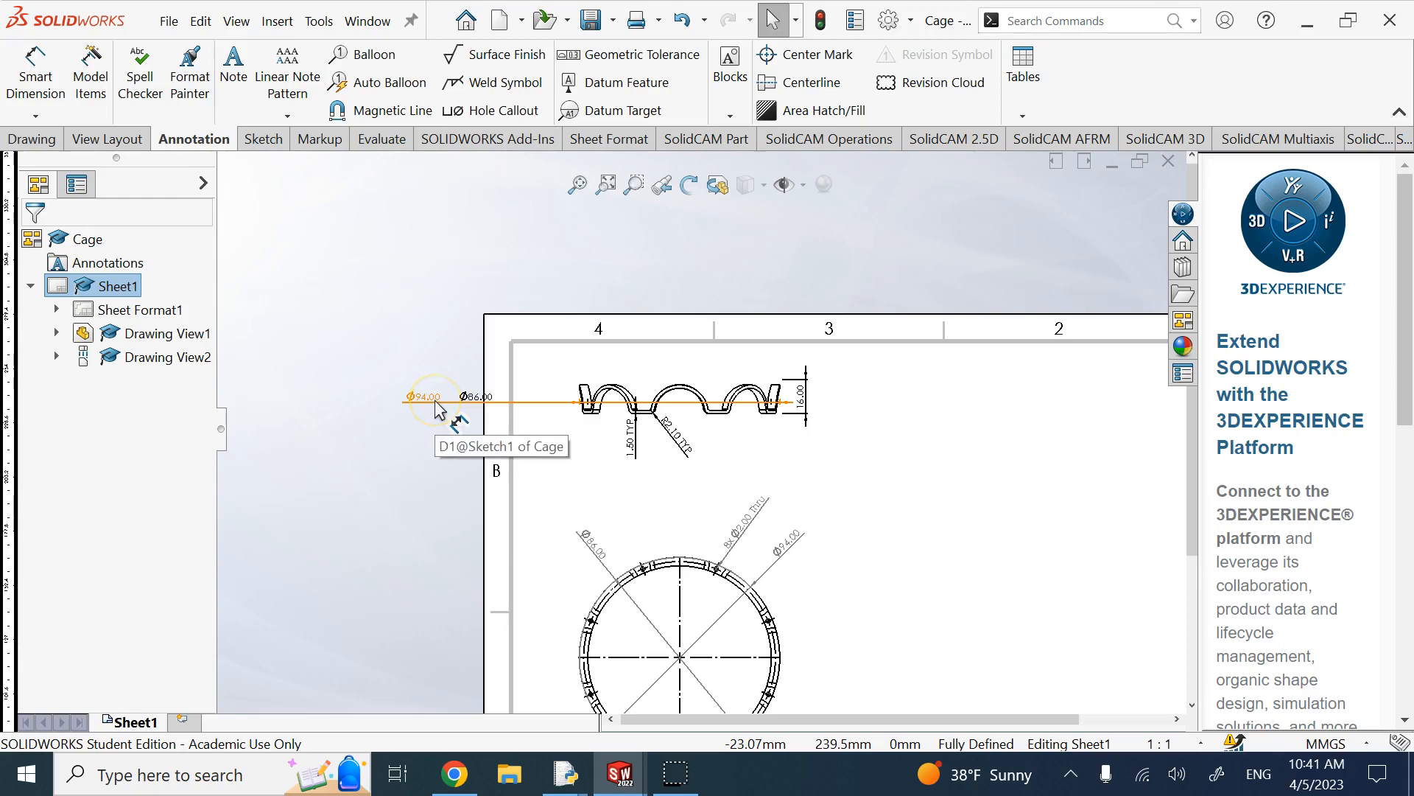
pyautogui.moveTo(435, 398); pyautogui.dragTo(474, 395)
pyautogui.click(854, 416)
pyautogui.click(808, 421)
pyautogui.press('Delete')
pyautogui.click(868, 263)
# Move the thickness dimension to the middle of the flat foot, slightly lower below the side view
pyautogui.scroll(-3, 668, 412)
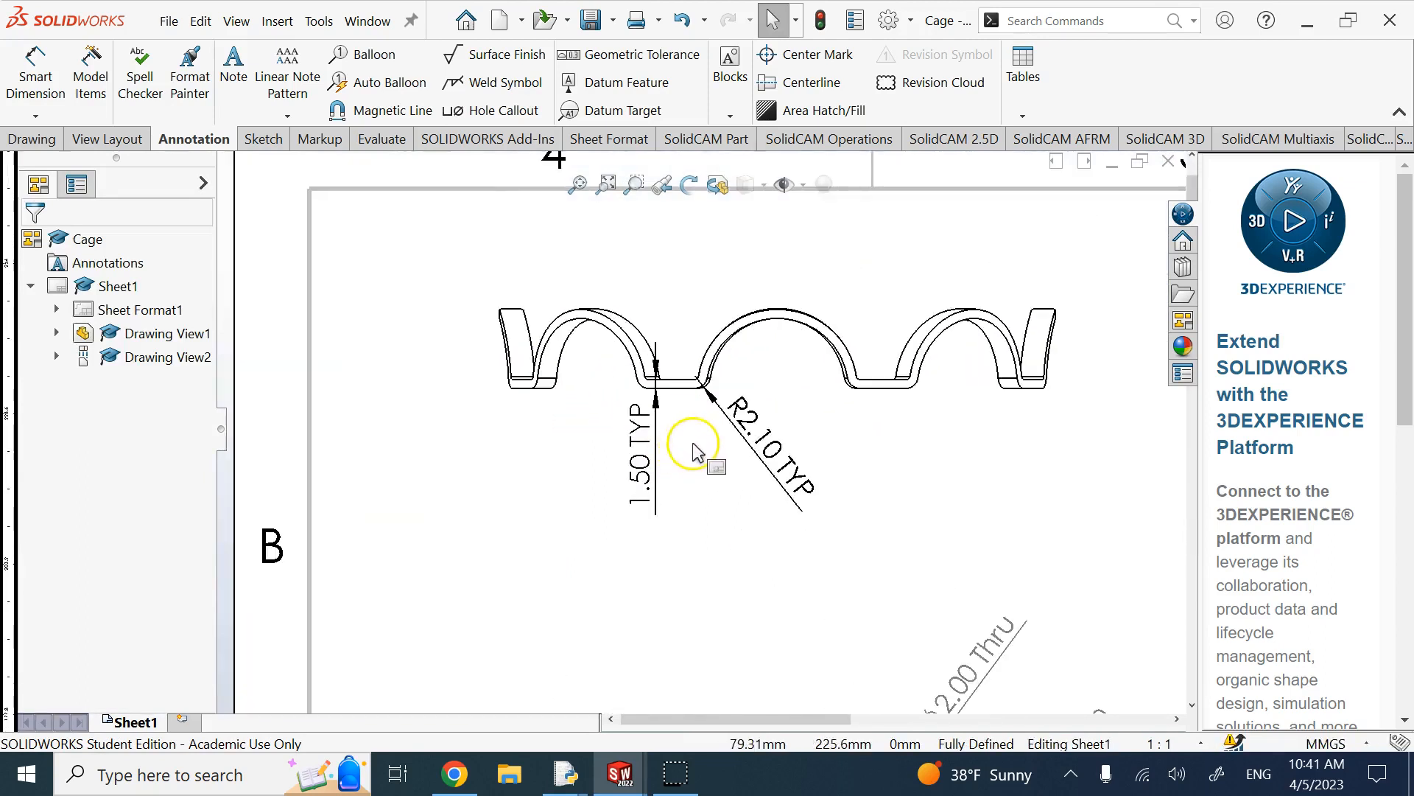
pyautogui.moveTo(639, 483); pyautogui.dragTo(663, 503)
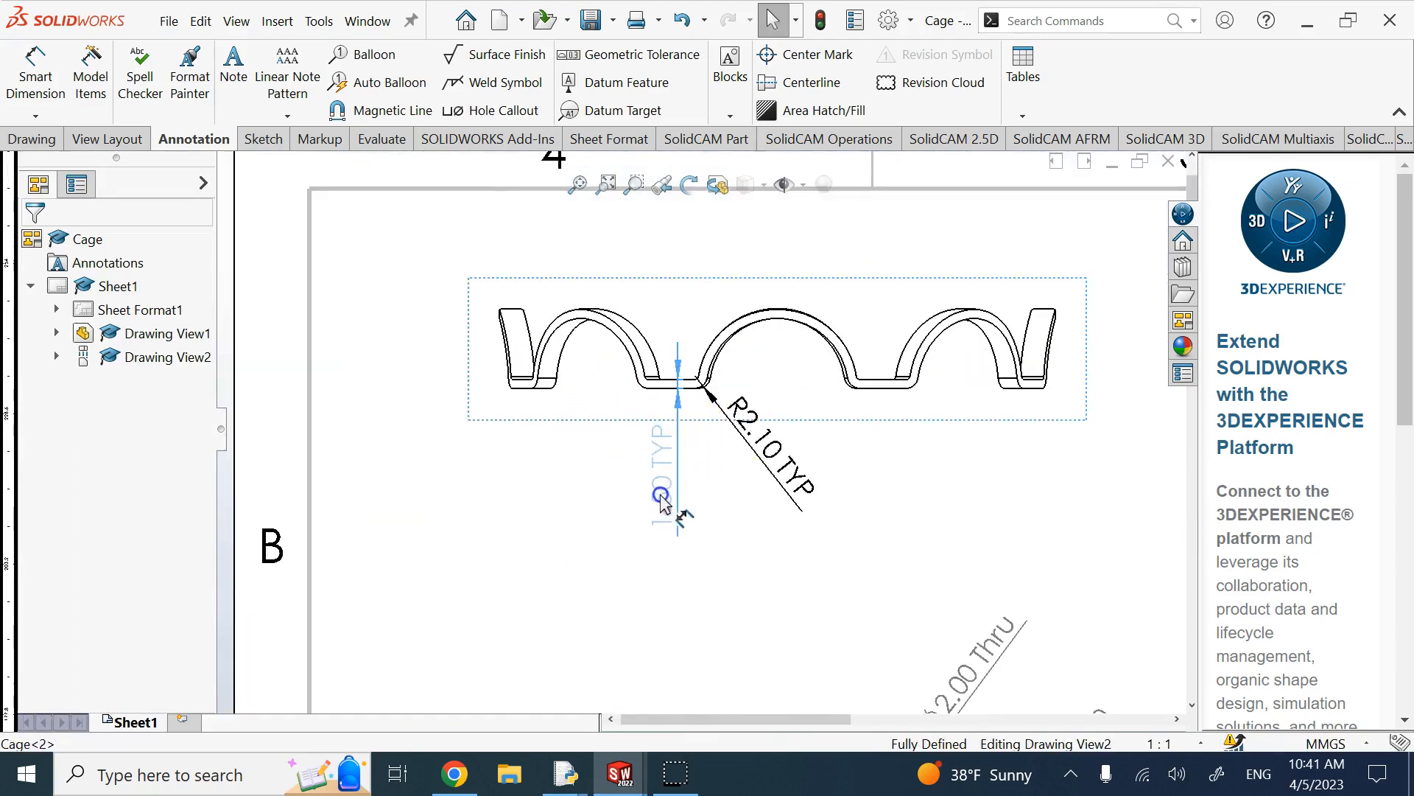
pyautogui.click(745, 548)
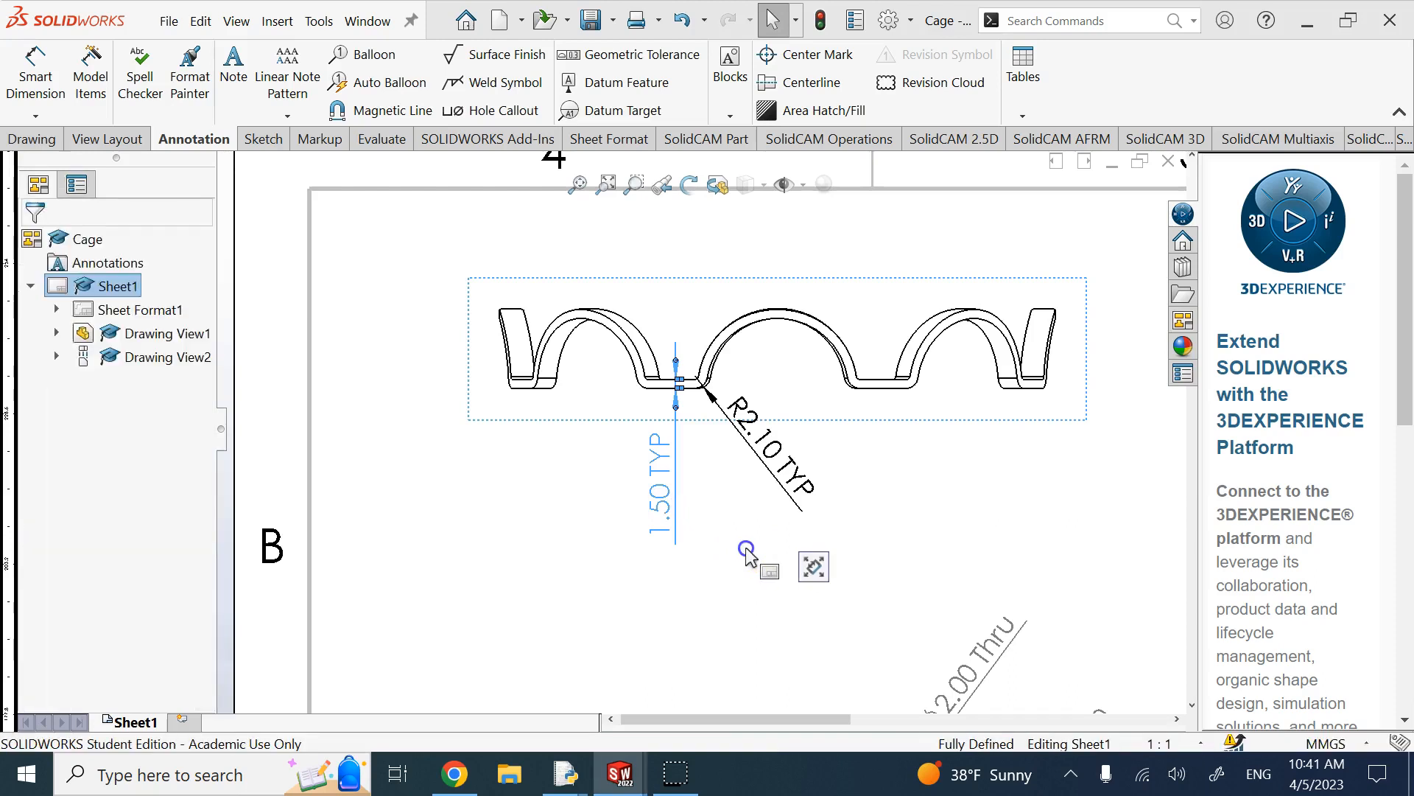
# Append "Fillet radius" to the text of the radius dimension at the central arch's foot and move the dimension clear of the side view
pyautogui.click(775, 473)
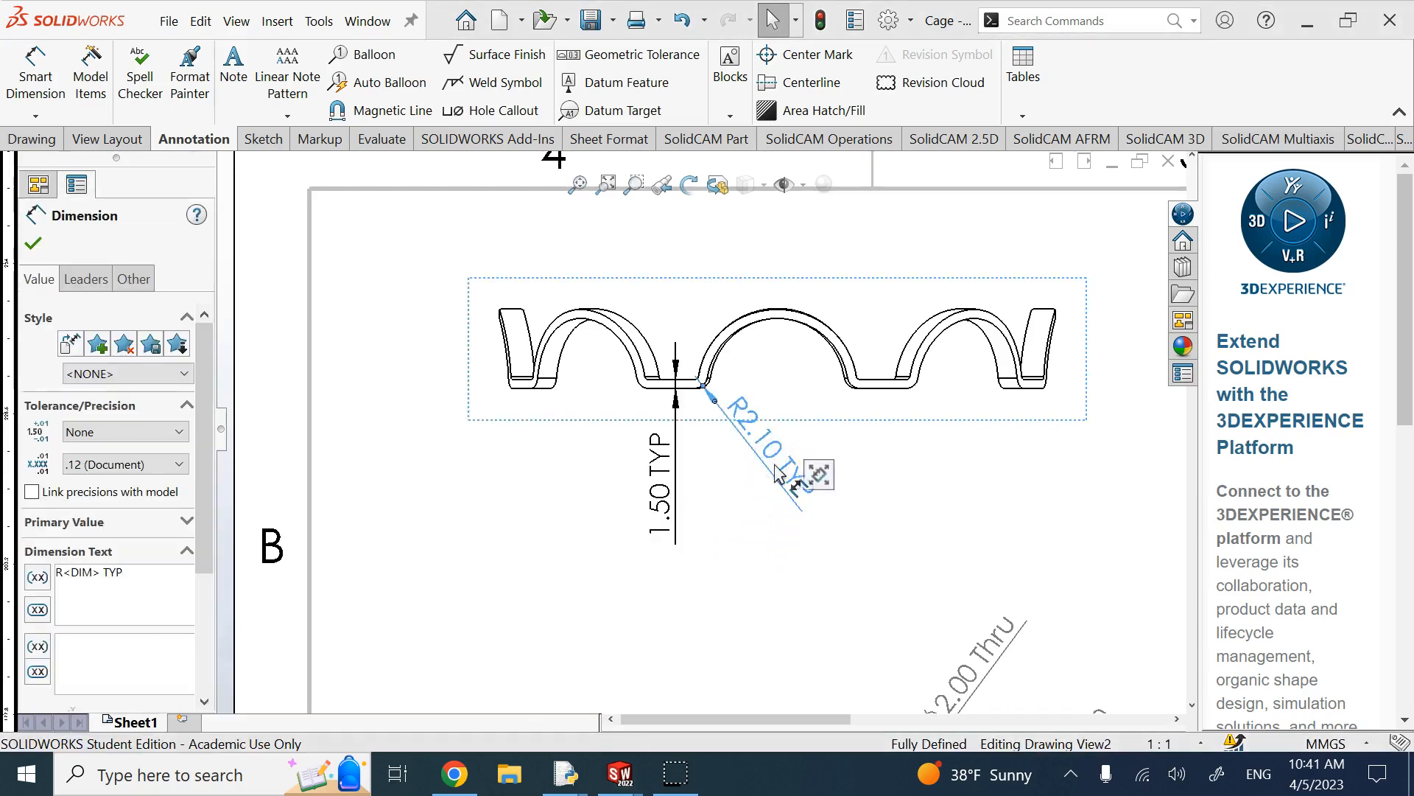
pyautogui.click(137, 582)
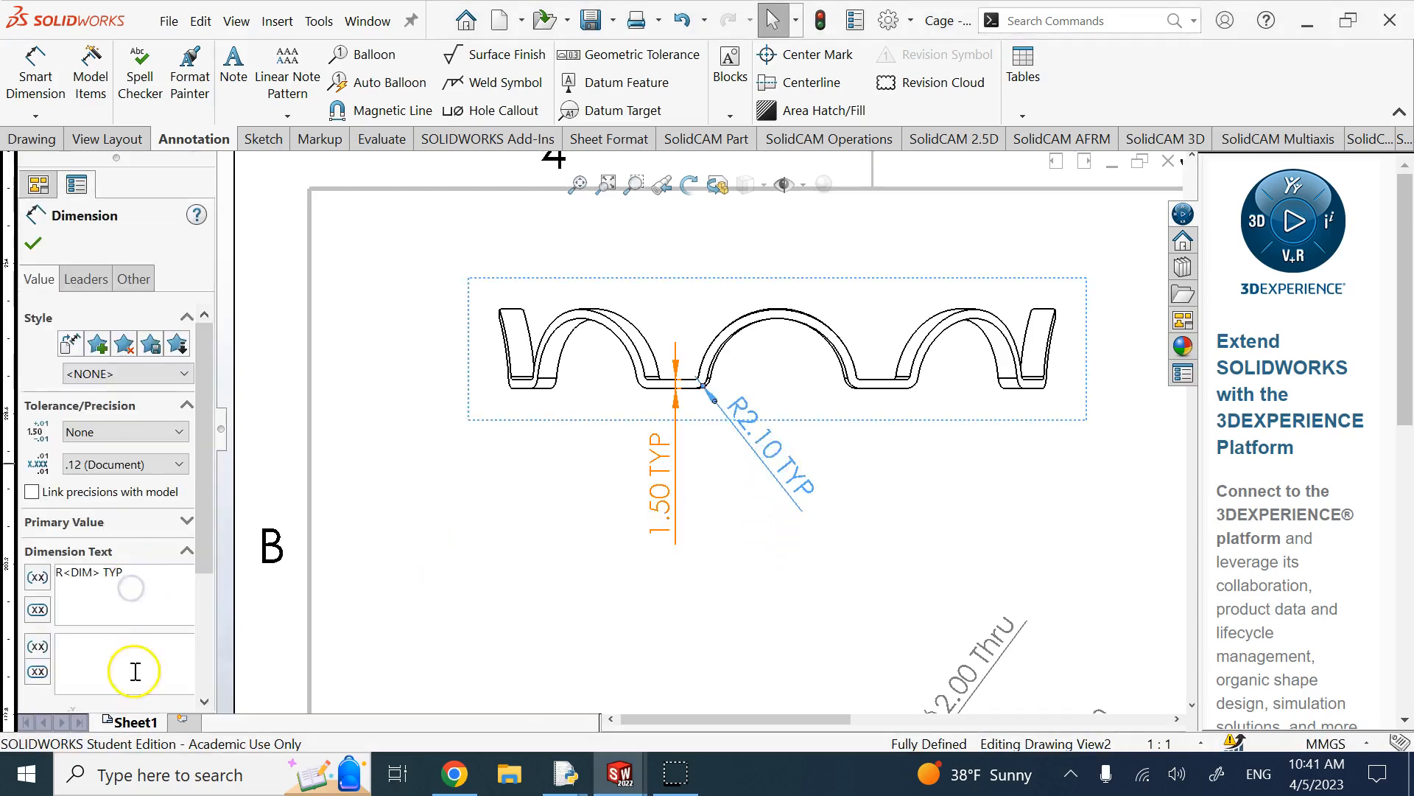
pyautogui.click(83, 582)
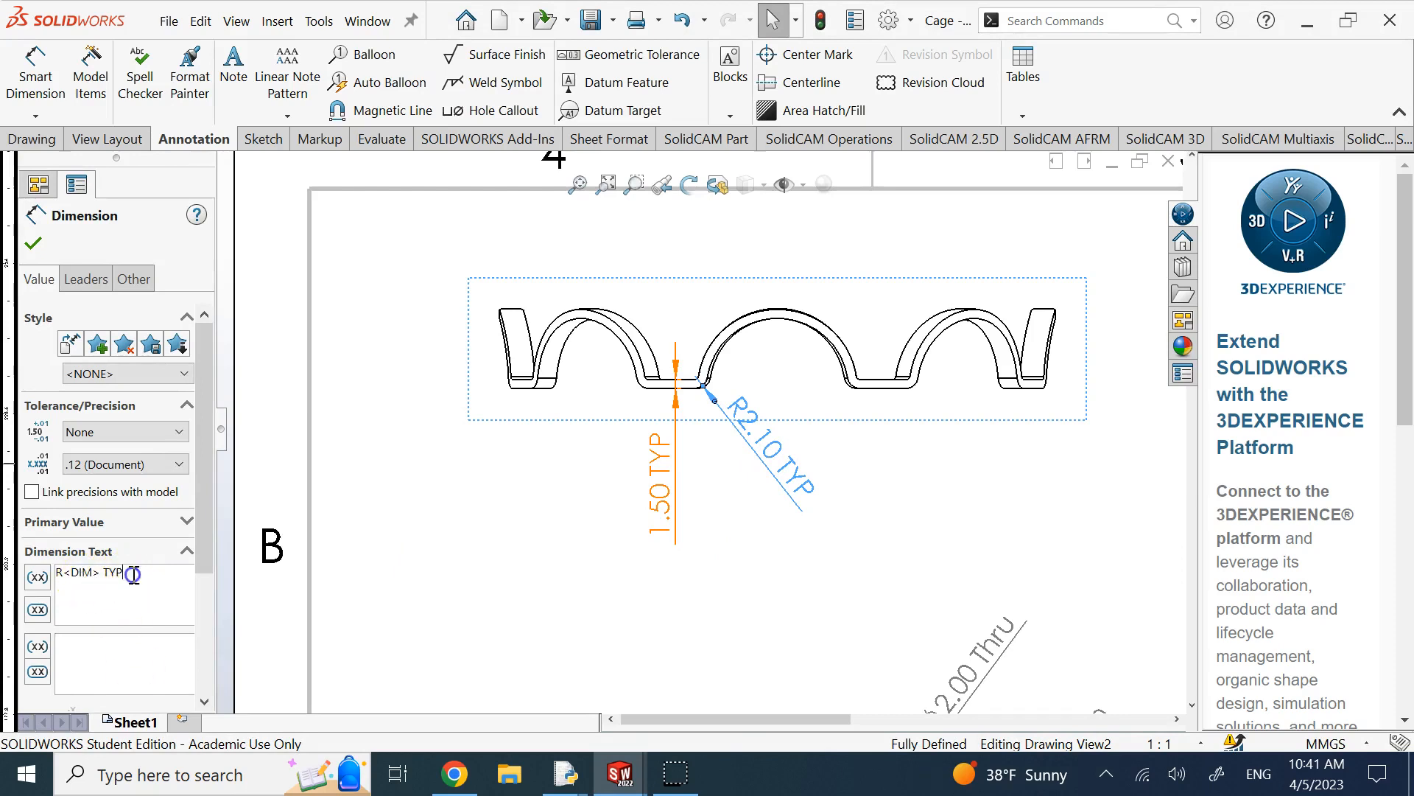
pyautogui.write('Fi')
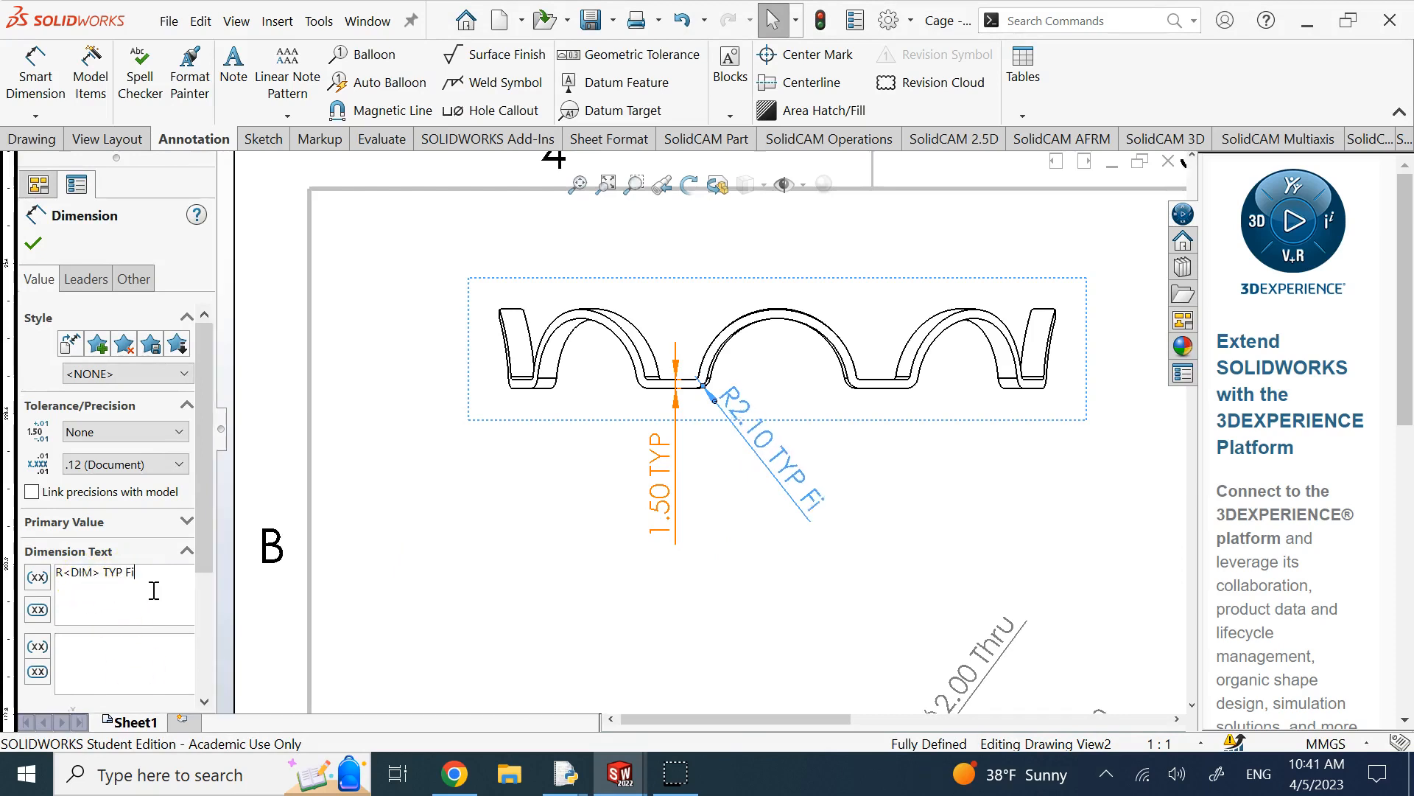
pyautogui.write('llet radius')
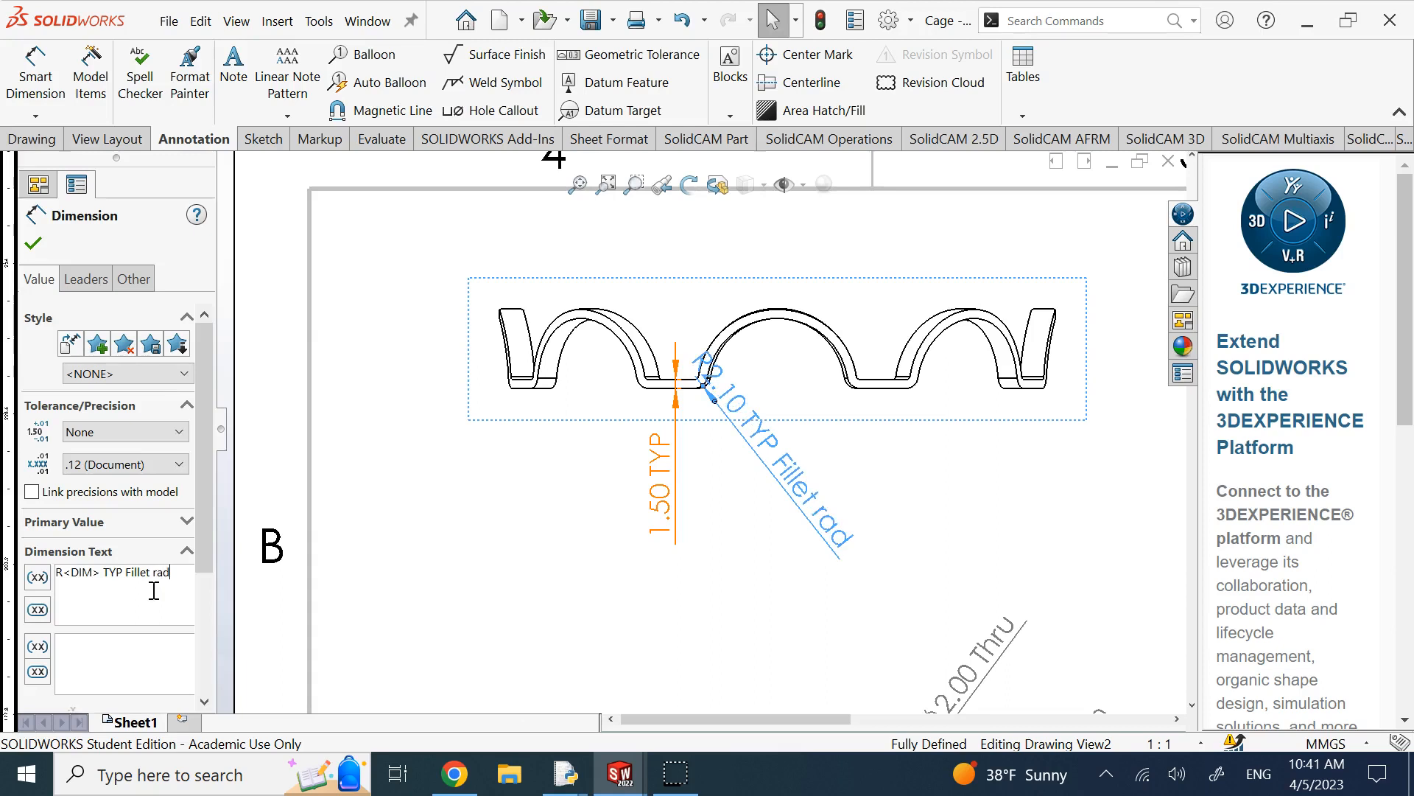
pyautogui.click(33, 243)
pyautogui.moveTo(906, 568); pyautogui.dragTo(963, 557)
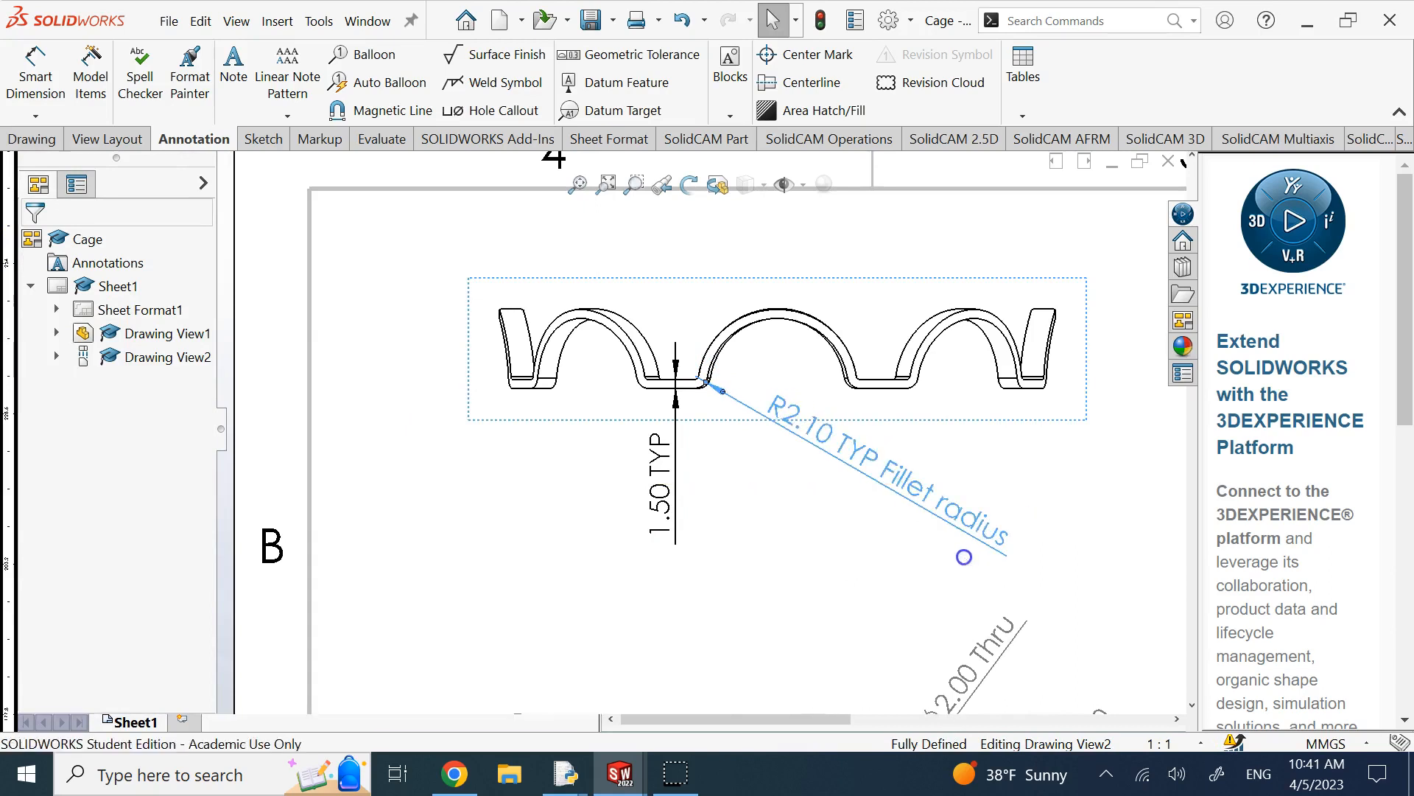
pyautogui.click(886, 580)
# Append "thickness" to the text of the flat foot's thickness dimension and move it lower below the side view
pyautogui.click(675, 505)
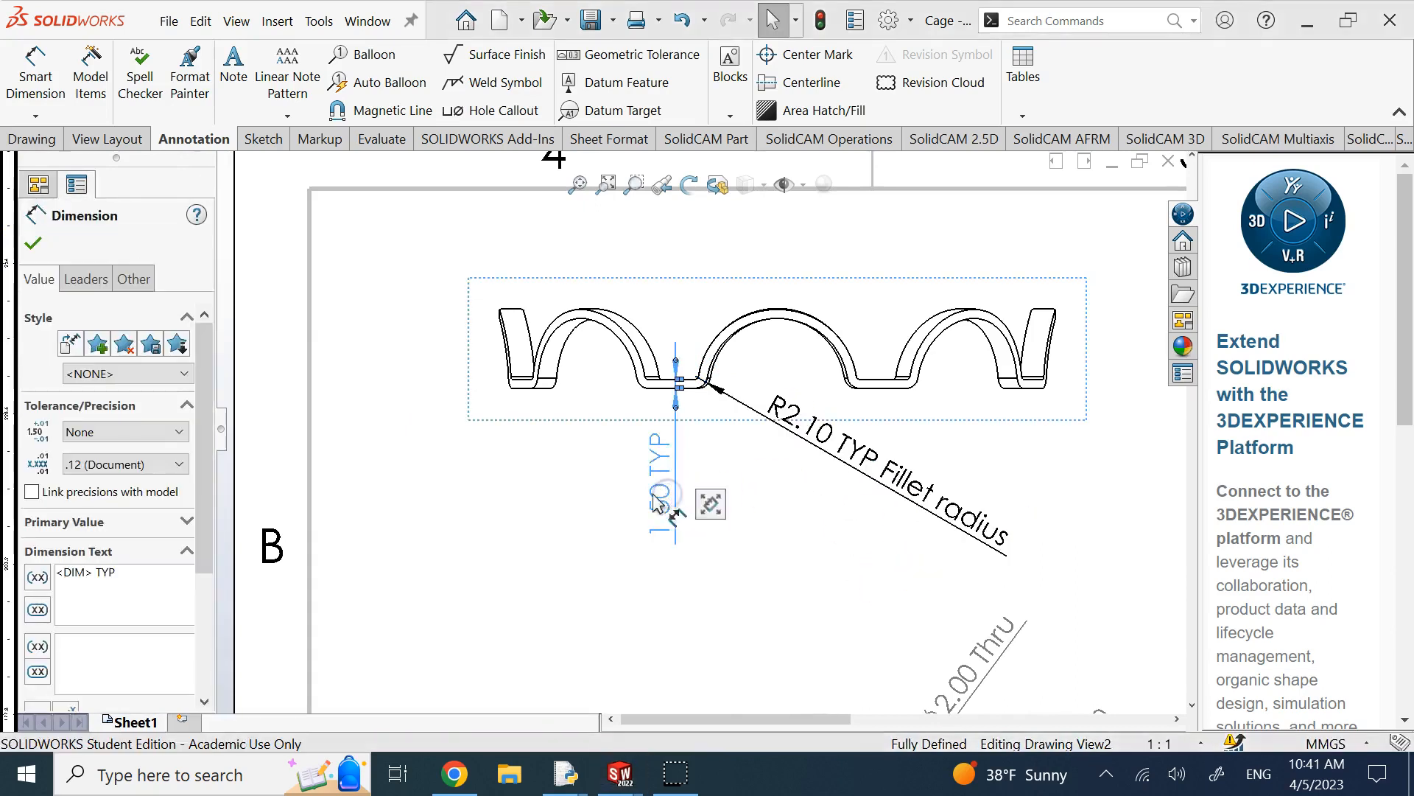
pyautogui.click(168, 573)
pyautogui.write('thickness')
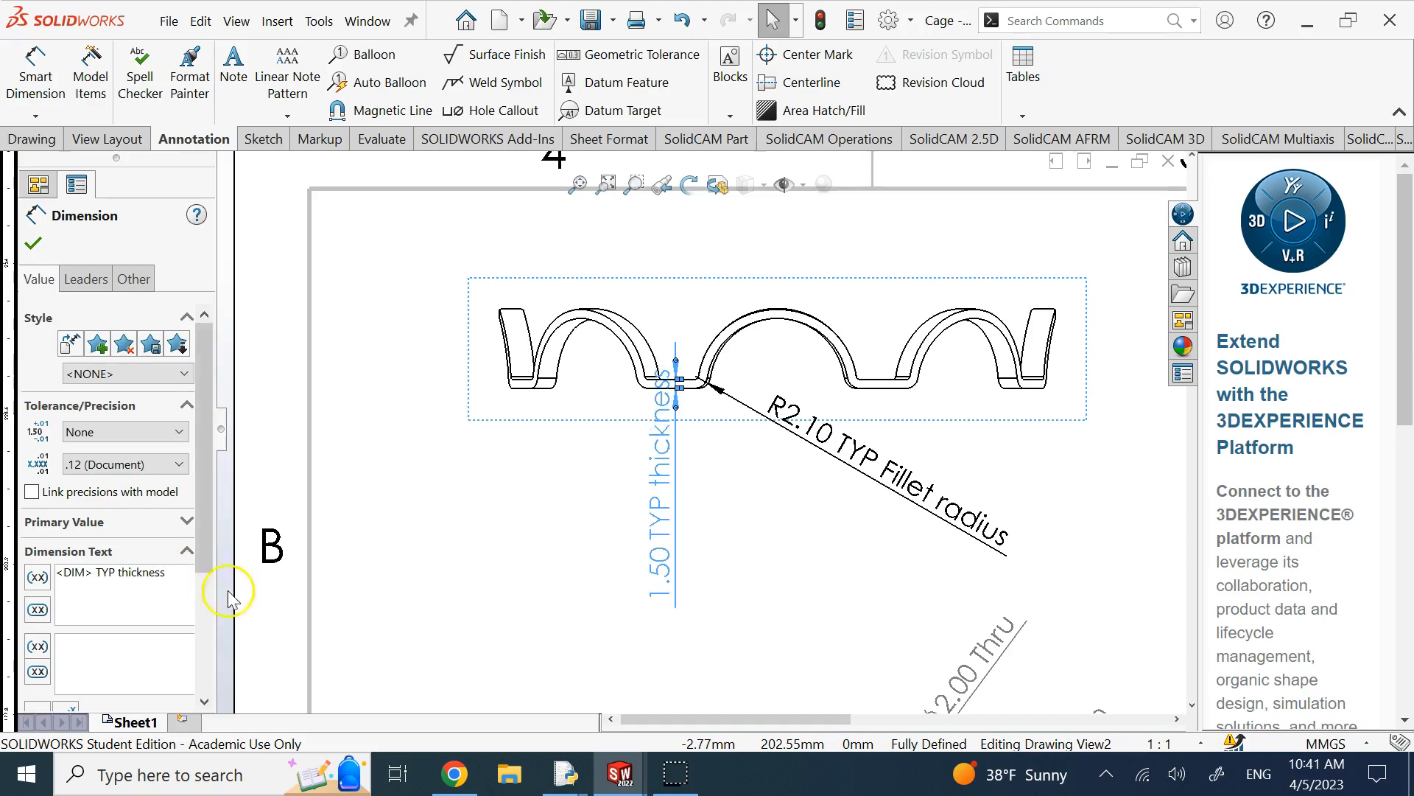
pyautogui.click(31, 243)
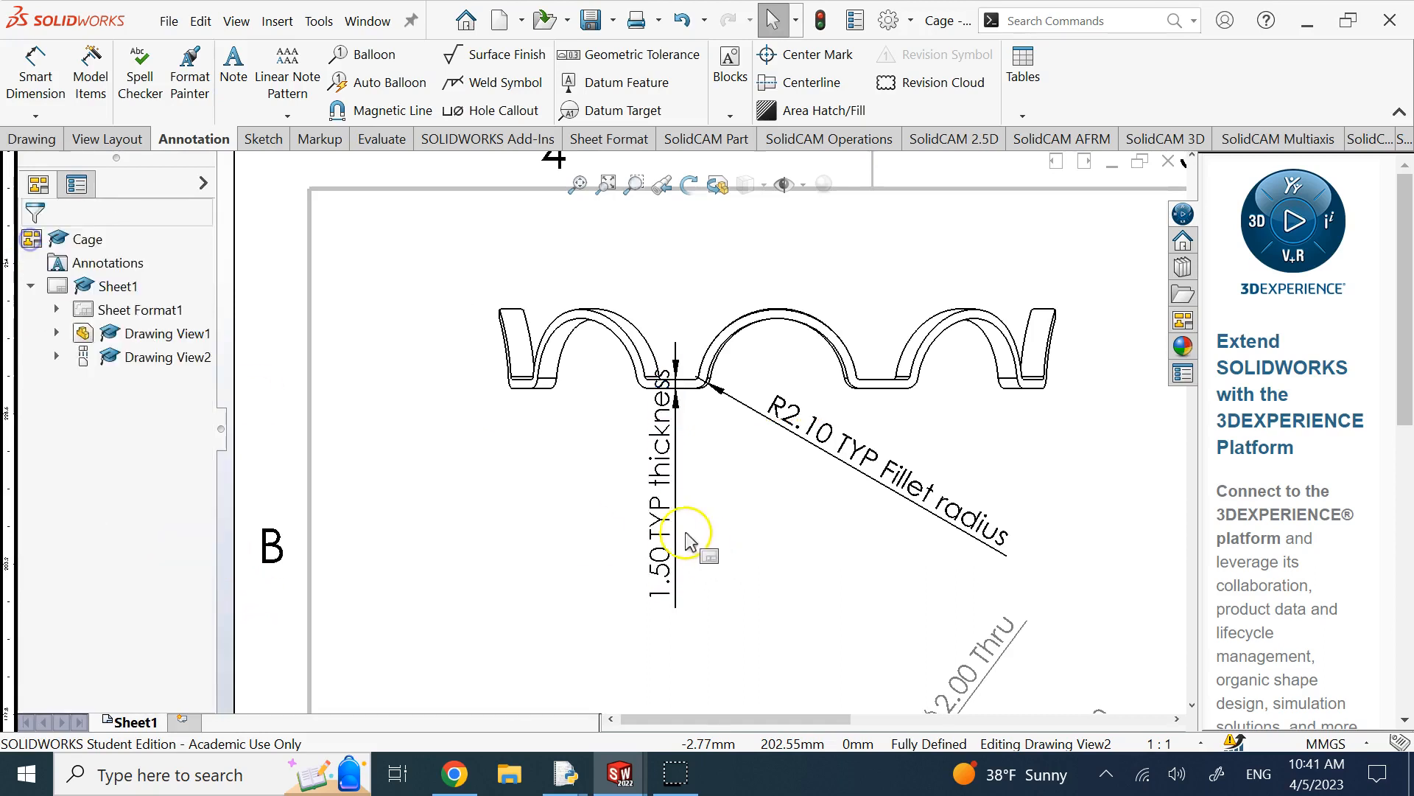
pyautogui.moveTo(640, 578); pyautogui.dragTo(666, 622)
pyautogui.click(537, 578)
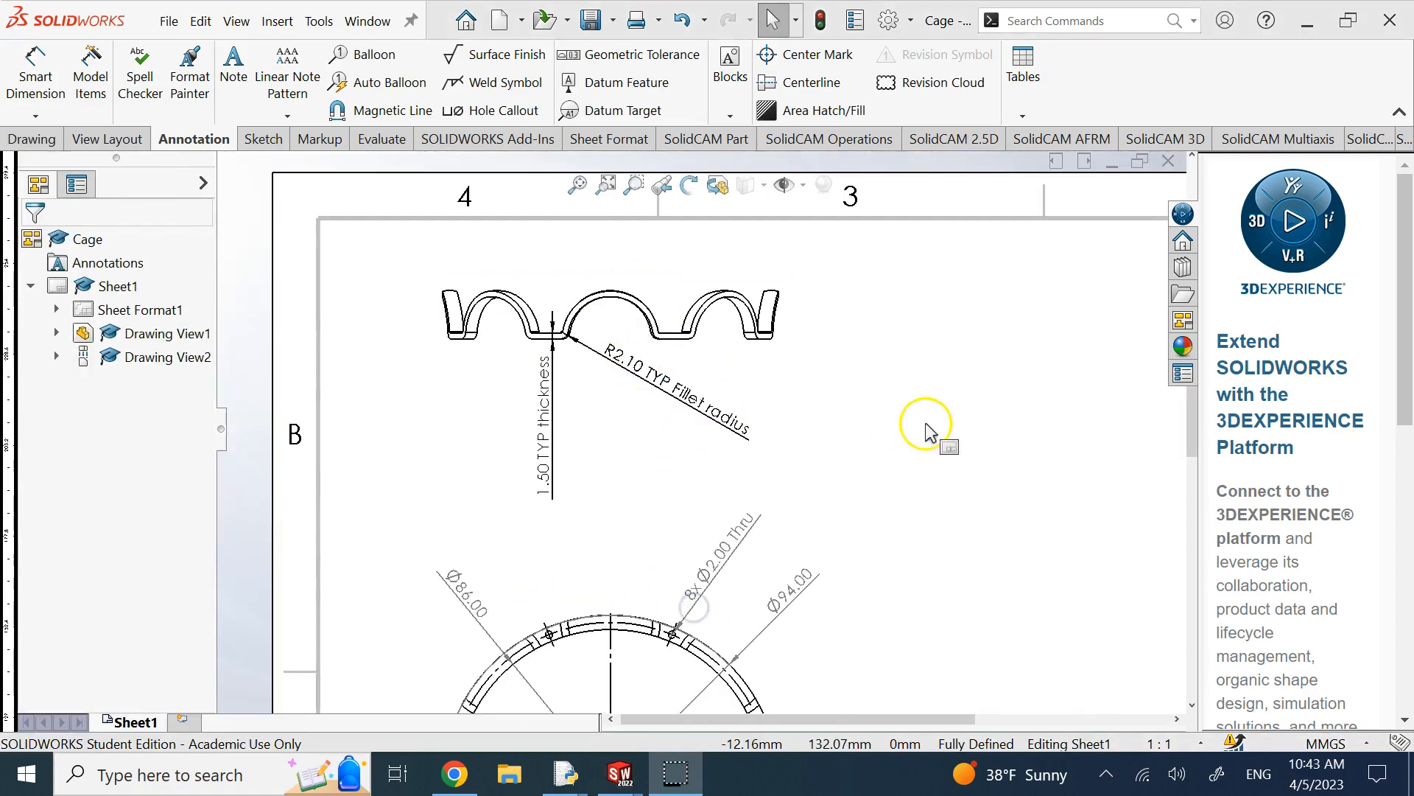
# Move the side view down the sheet, closer to the circular view
pyautogui.click(926, 431)
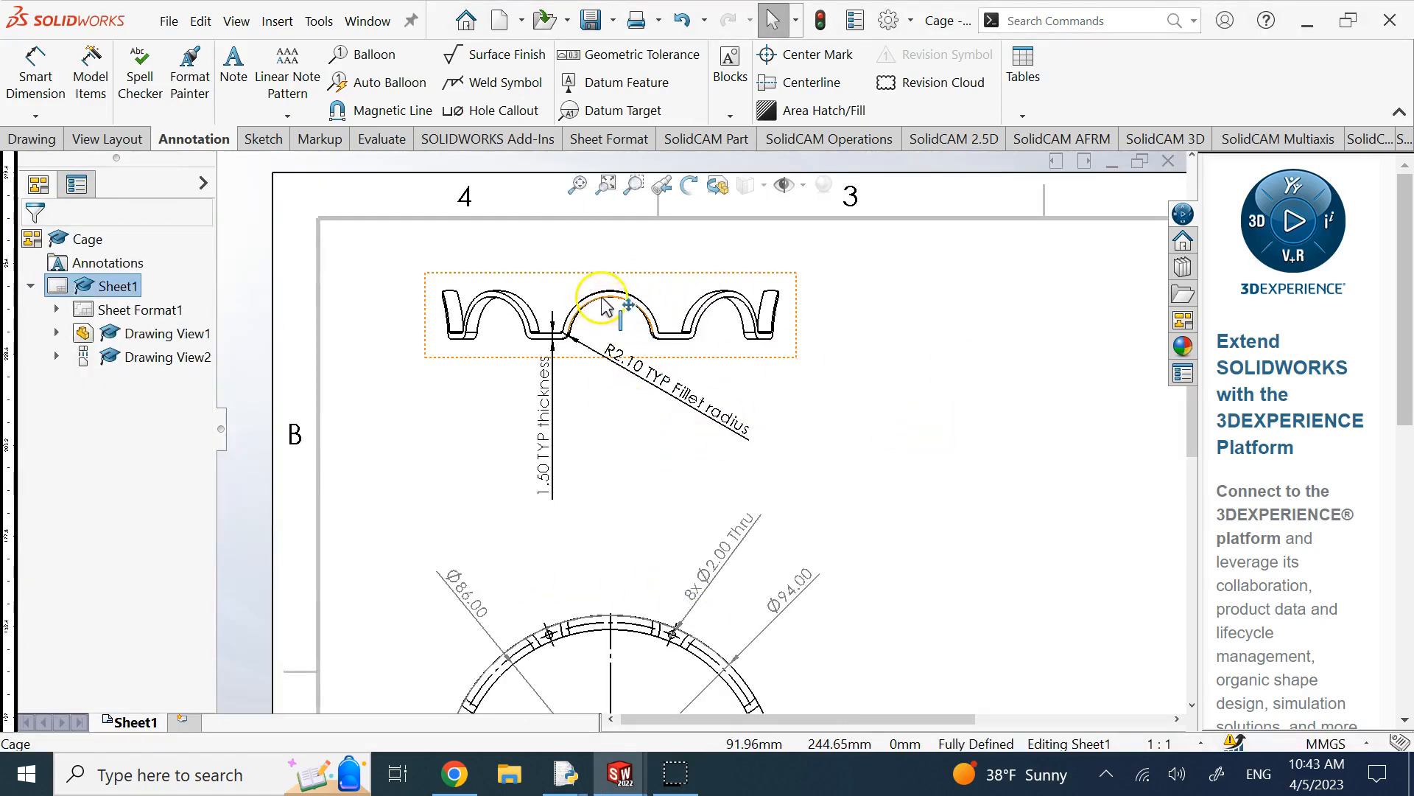
pyautogui.moveTo(578, 329); pyautogui.dragTo(569, 336)
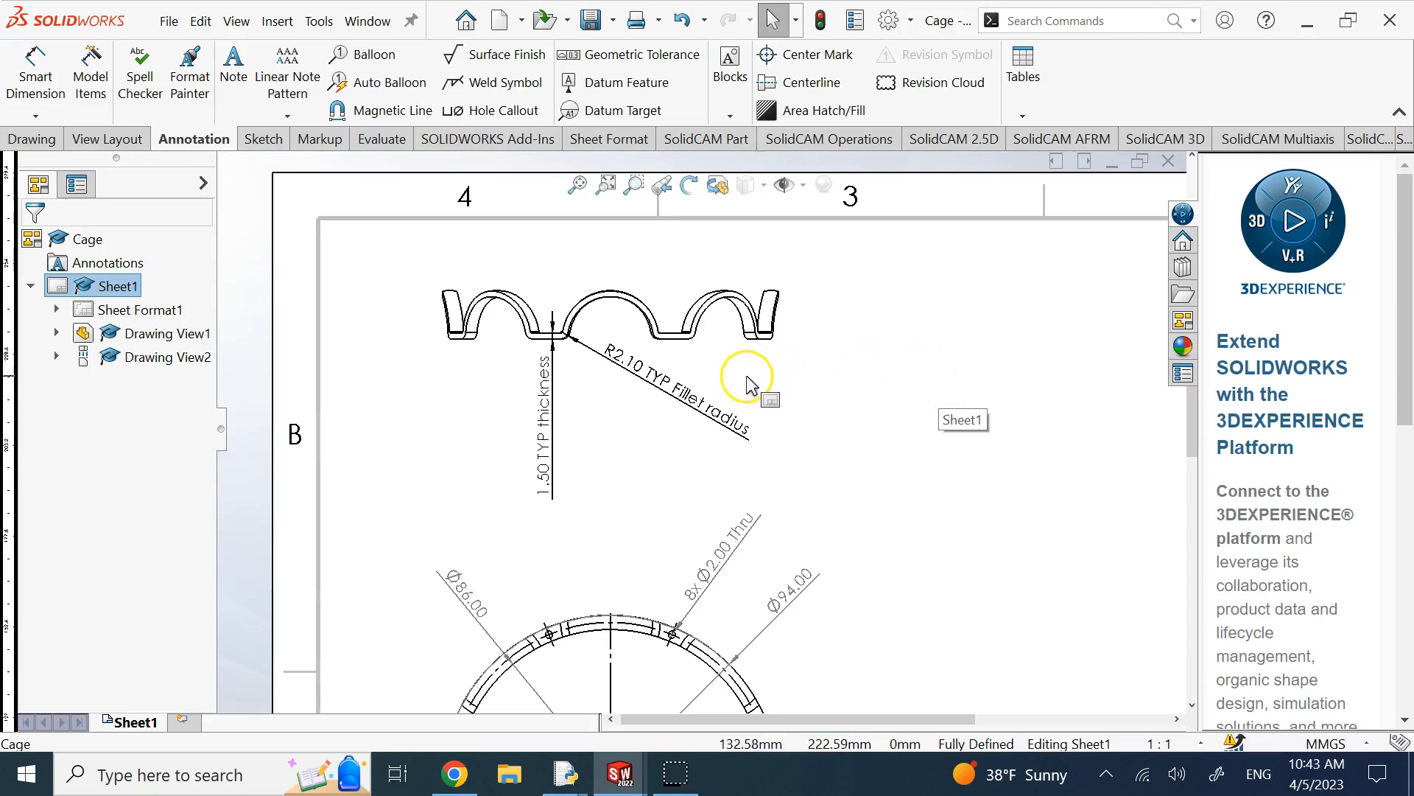
pyautogui.moveTo(752, 361); pyautogui.dragTo(754, 401)
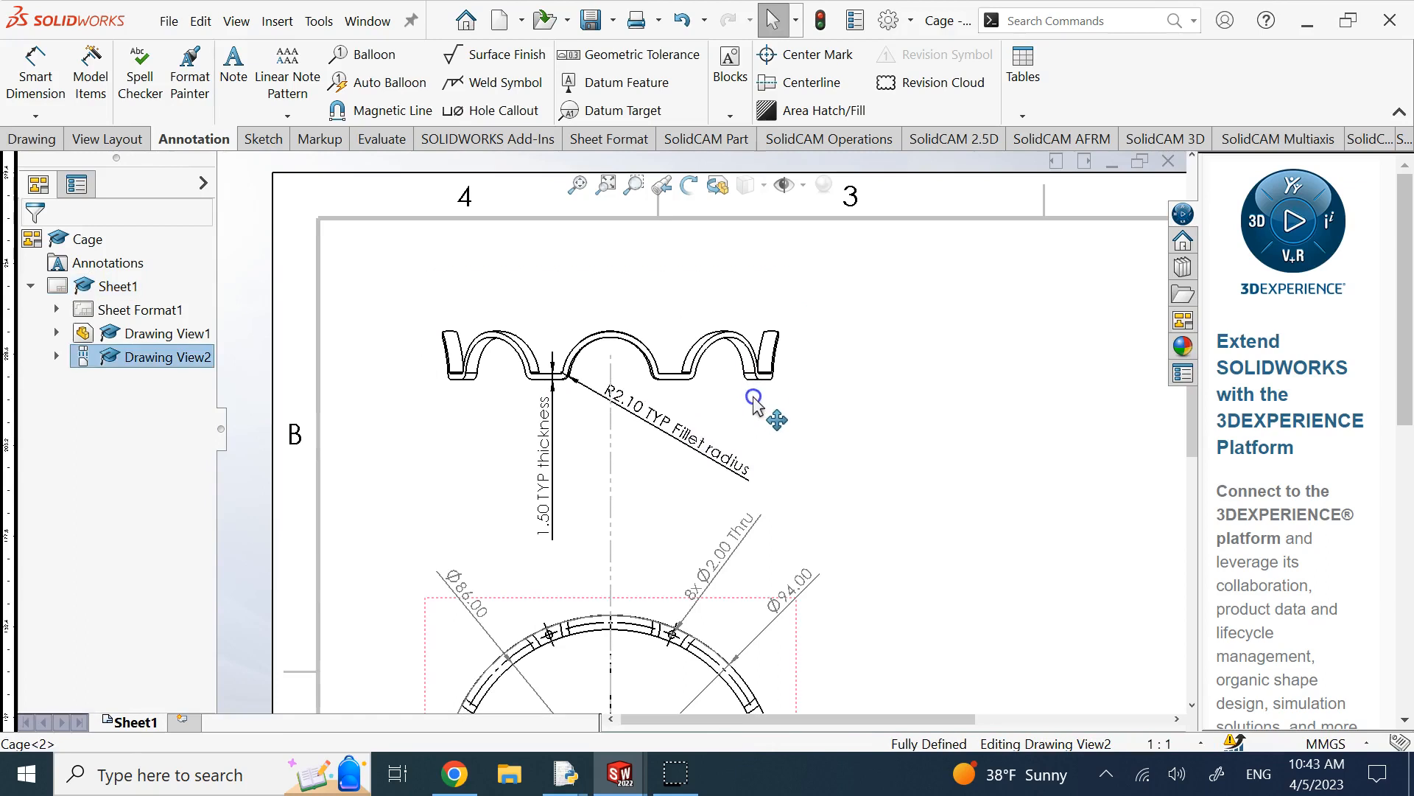
# Move the fillet radius dimension to the upper left of the side view and the thickness dimension outside its left end
pyautogui.moveTo(730, 460)
pyautogui.mouseDown()
pyautogui.moveTo(594, 328)
pyautogui.moveTo(531, 298)
pyautogui.mouseUp()
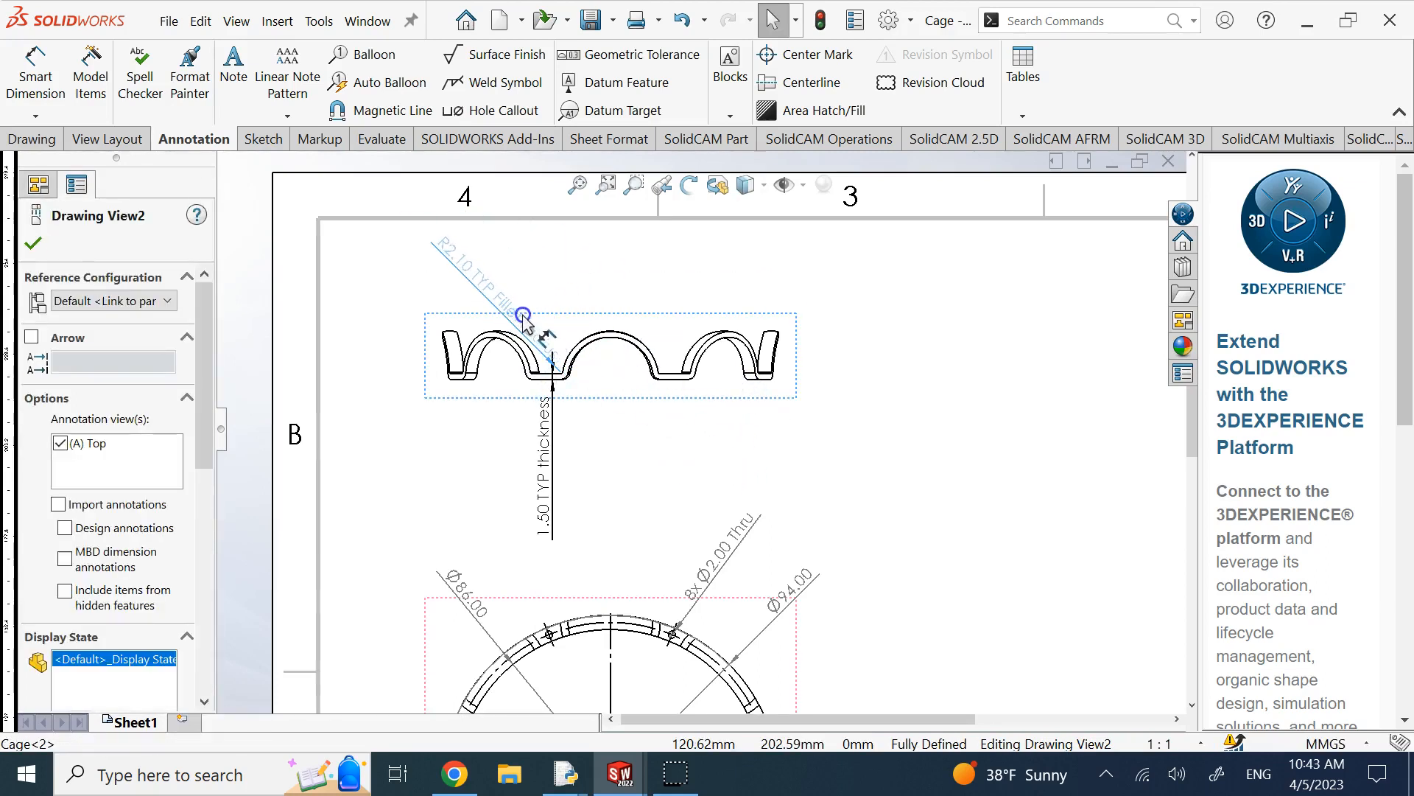
pyautogui.click(670, 453)
pyautogui.moveTo(546, 471)
pyautogui.mouseDown()
pyautogui.moveTo(377, 475)
pyautogui.moveTo(619, 461)
pyautogui.moveTo(393, 426)
pyautogui.mouseUp()
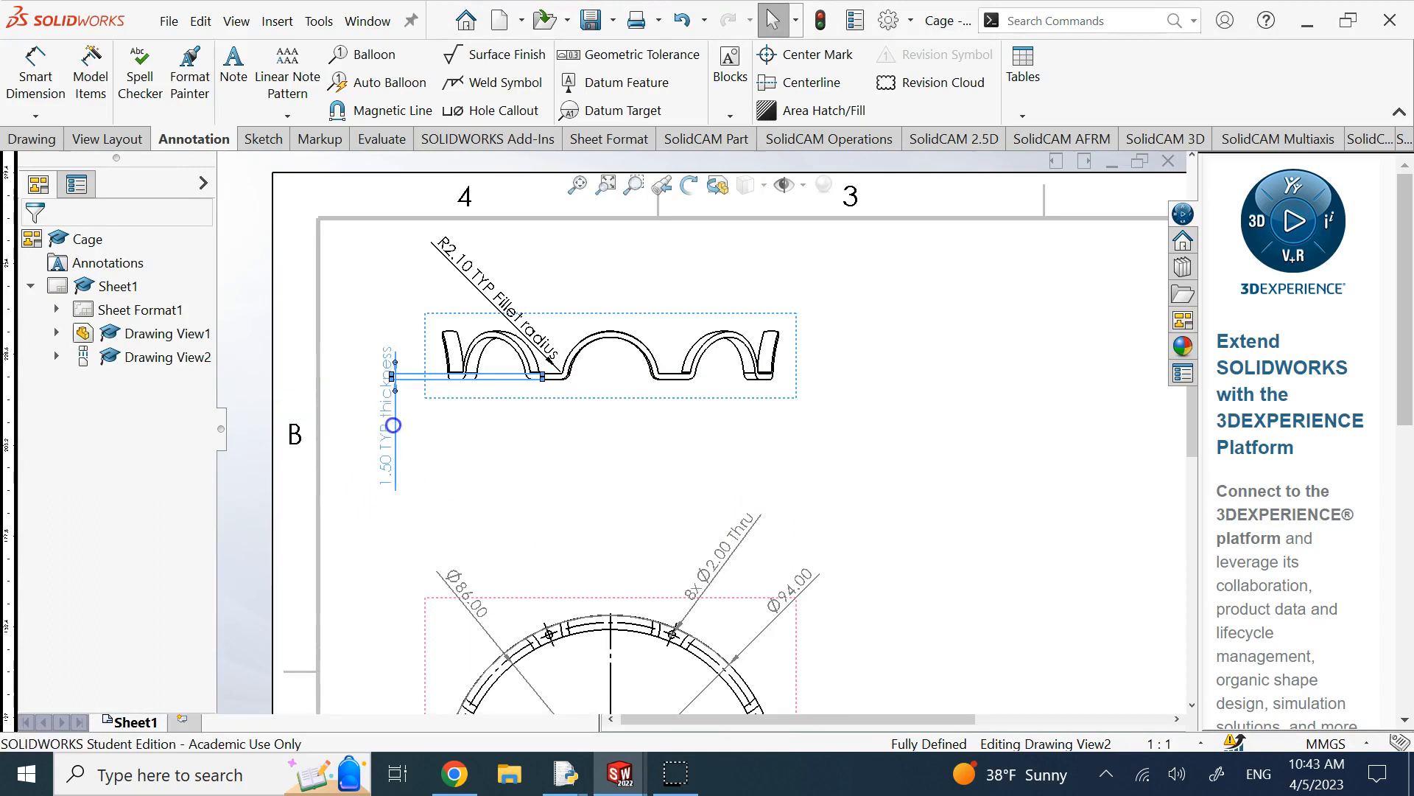
pyautogui.click(943, 416)
# Insert the central arch's model dimensions and move its Ø24.00 TYP dimension from the circular view to below the side view
pyautogui.click(93, 72)
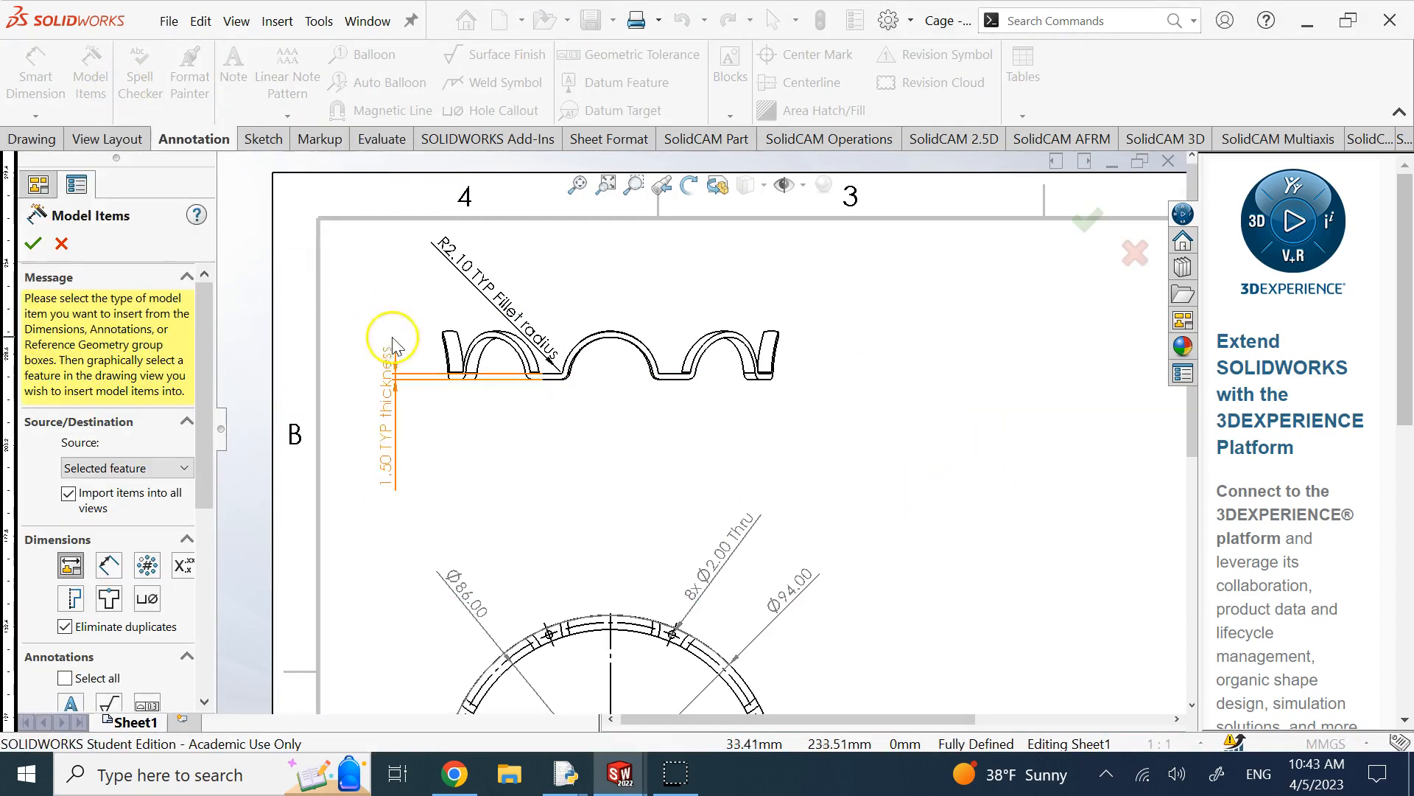
pyautogui.click(611, 346)
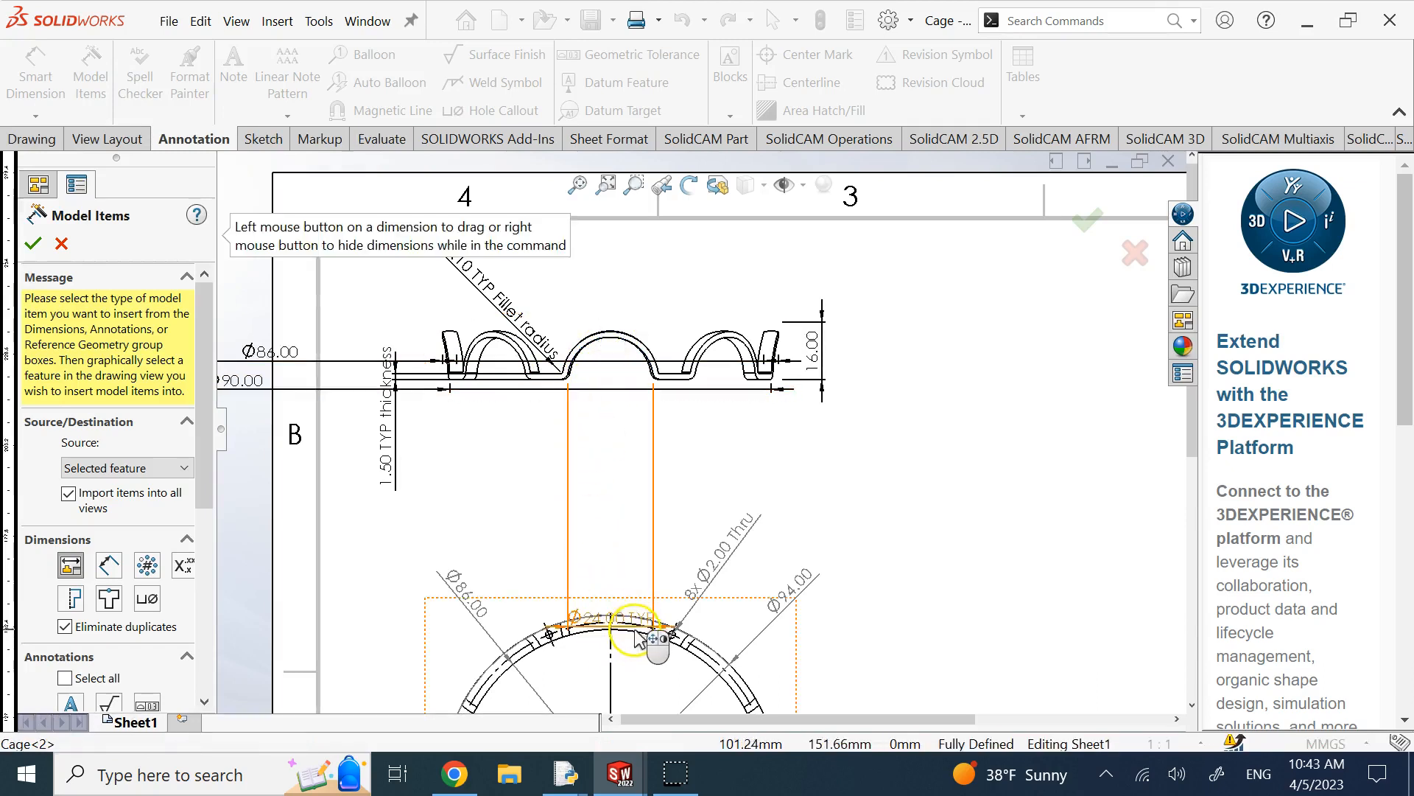
pyautogui.click(32, 243)
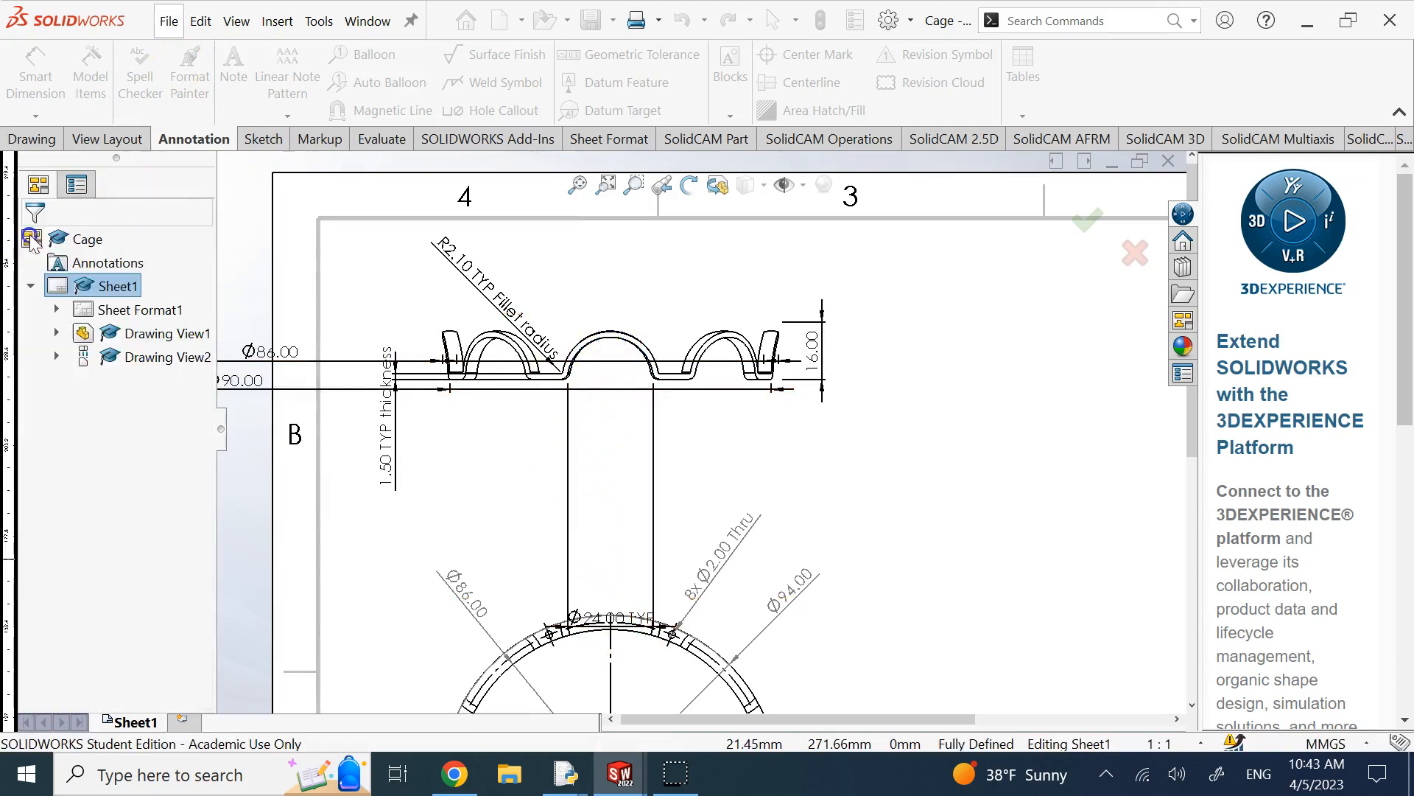
pyautogui.keyDown('shift'); pyautogui.moveTo(659, 598); pyautogui.dragTo(667, 409); pyautogui.keyUp('shift')
pyautogui.click(867, 343)
# Delete the 16.00 height, the Ø86.00 and Ø90.00 dimensions and the leftover horizontal dimension line from the side view
pyautogui.click(815, 362)
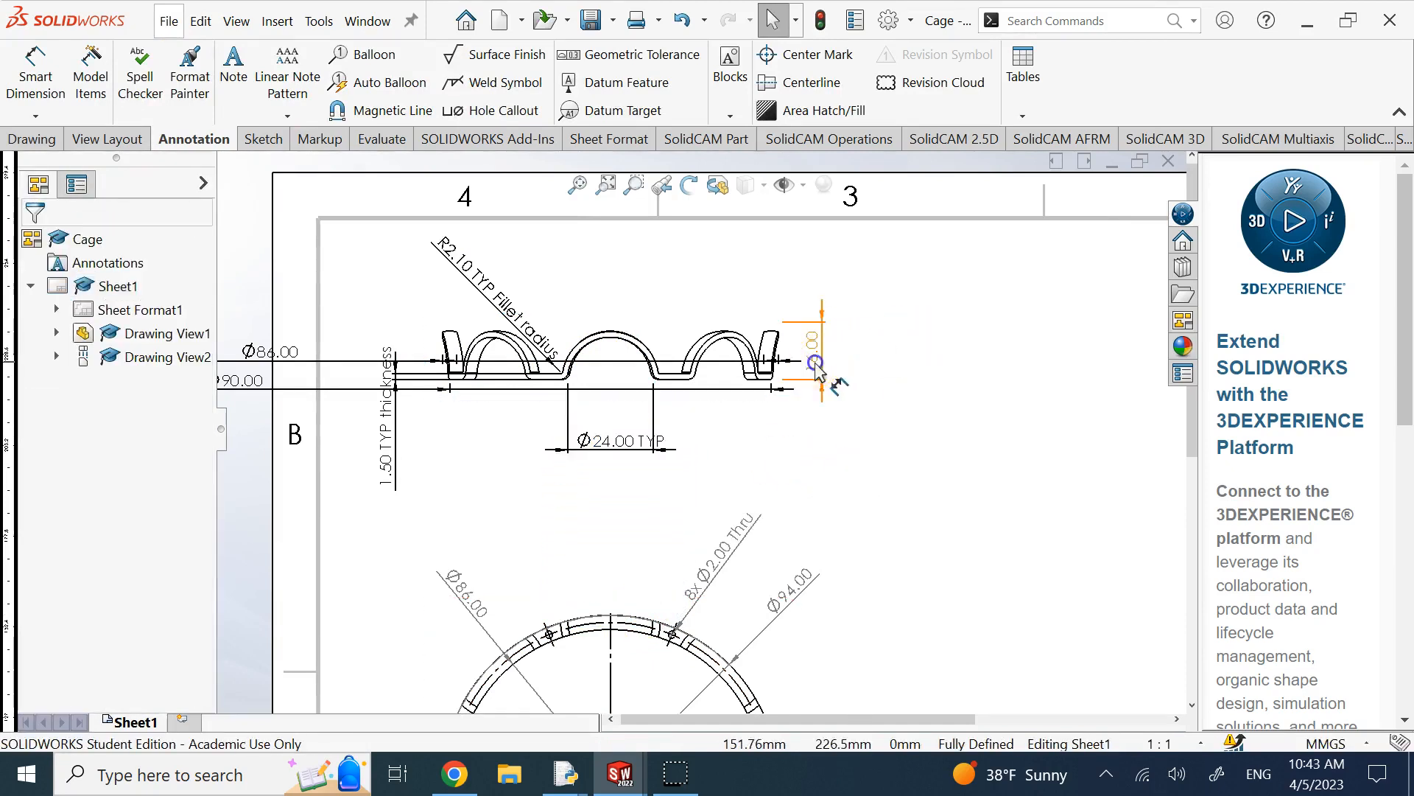
pyautogui.press('Delete')
pyautogui.click(271, 353)
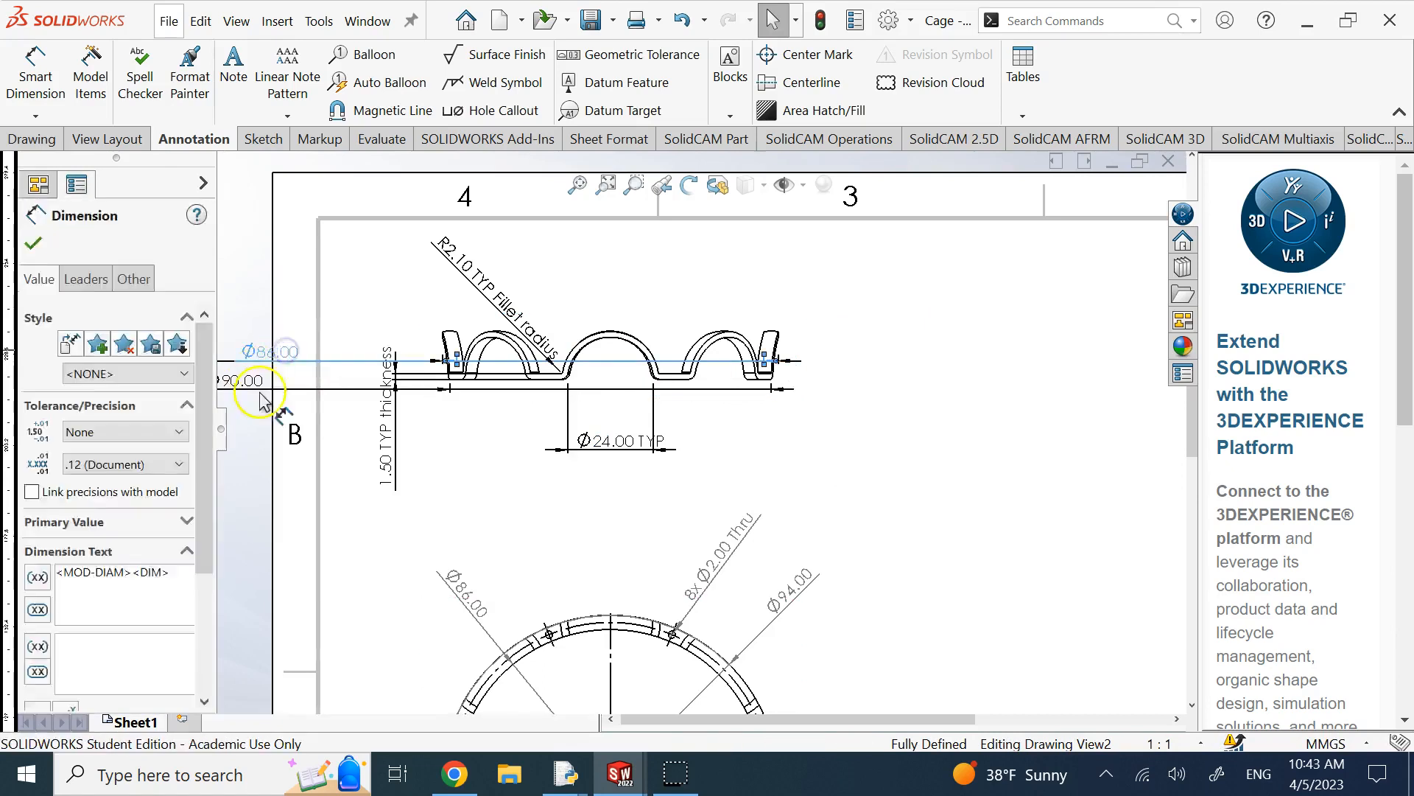
pyautogui.press('Delete')
pyautogui.click(250, 381)
pyautogui.press('Delete')
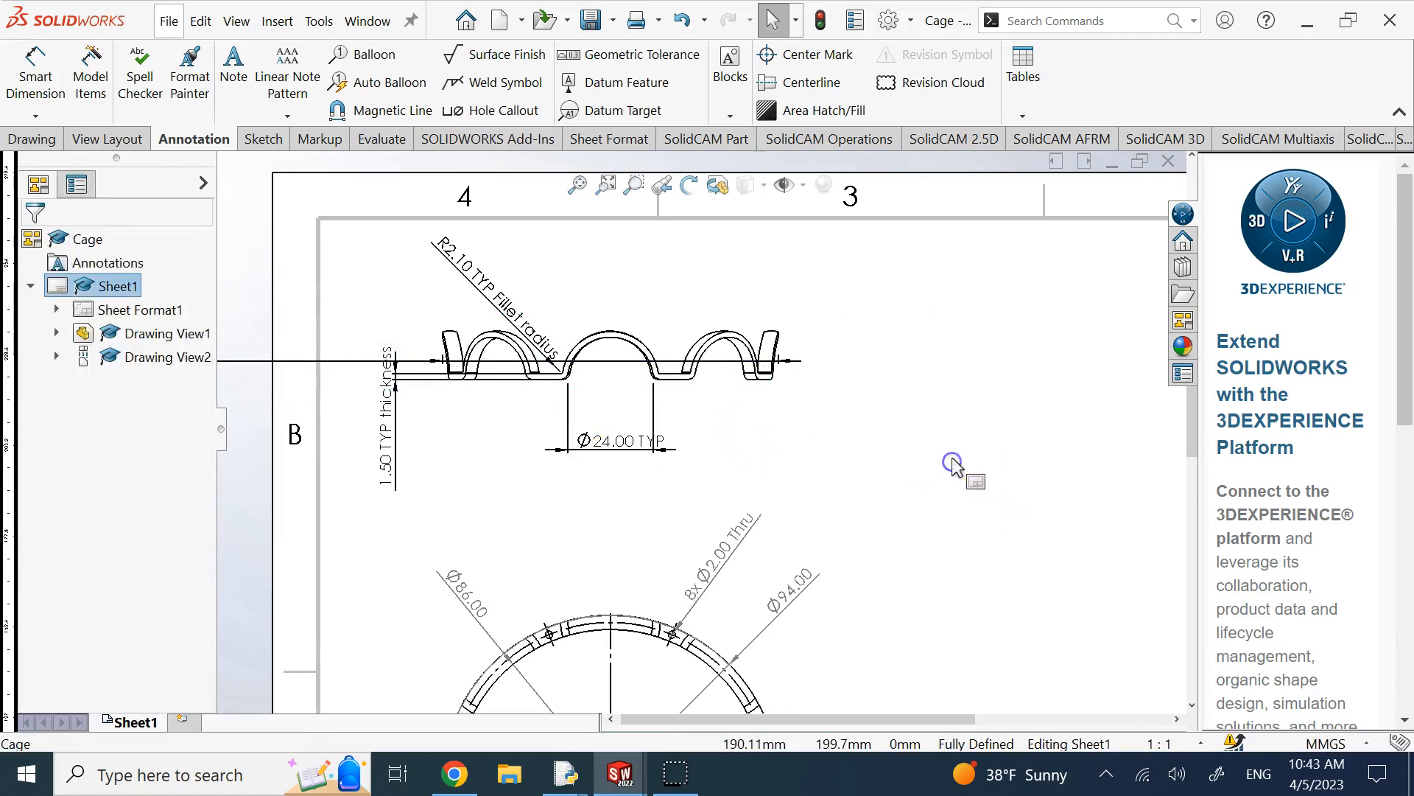
pyautogui.scroll(4, 445, 420)
pyautogui.click(439, 396)
pyautogui.press('Delete')
# Move the Ø24.00 TYP dimension slightly lower beneath the central arch and shift its text toward the arch's left leg
pyautogui.scroll(-3, 648, 439)
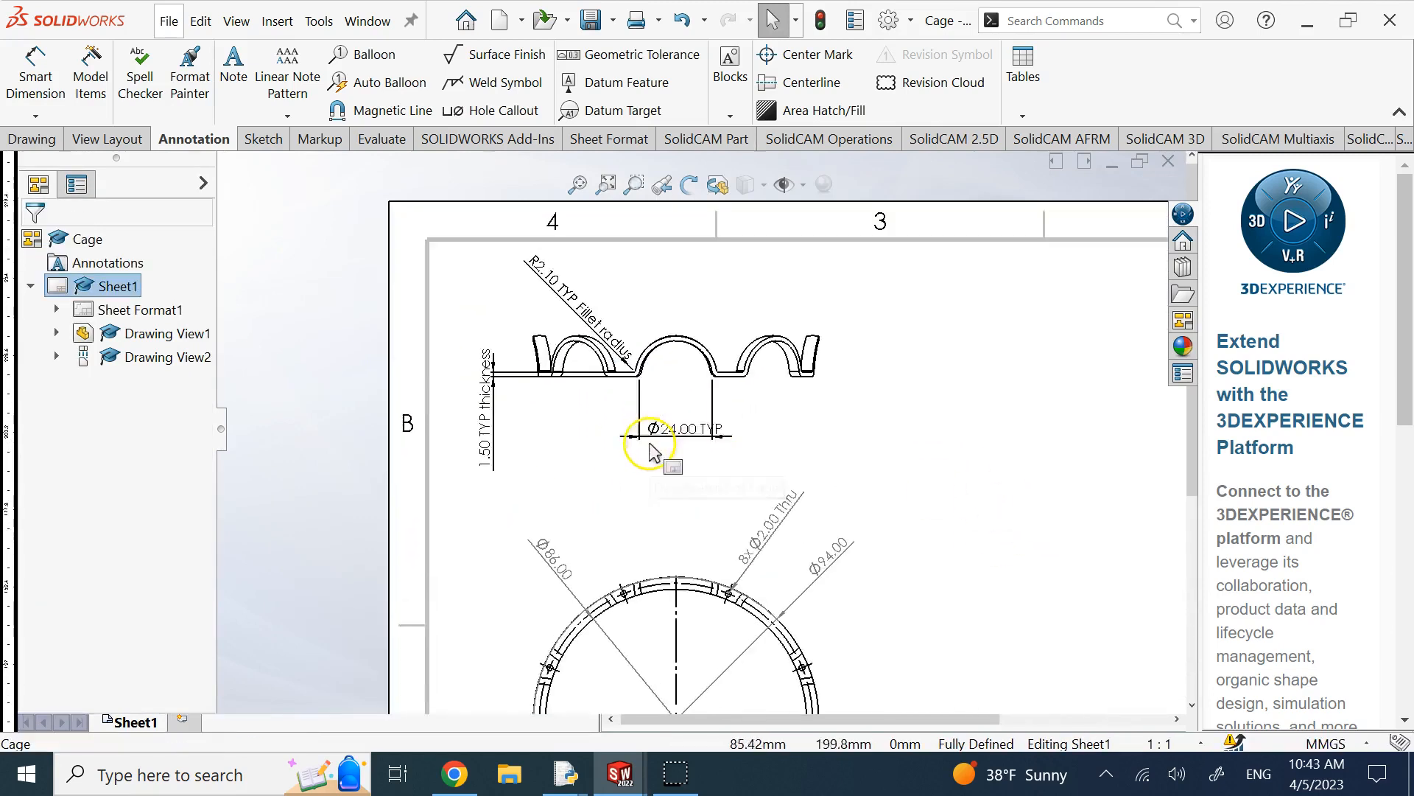
pyautogui.scroll(-1, 608, 442)
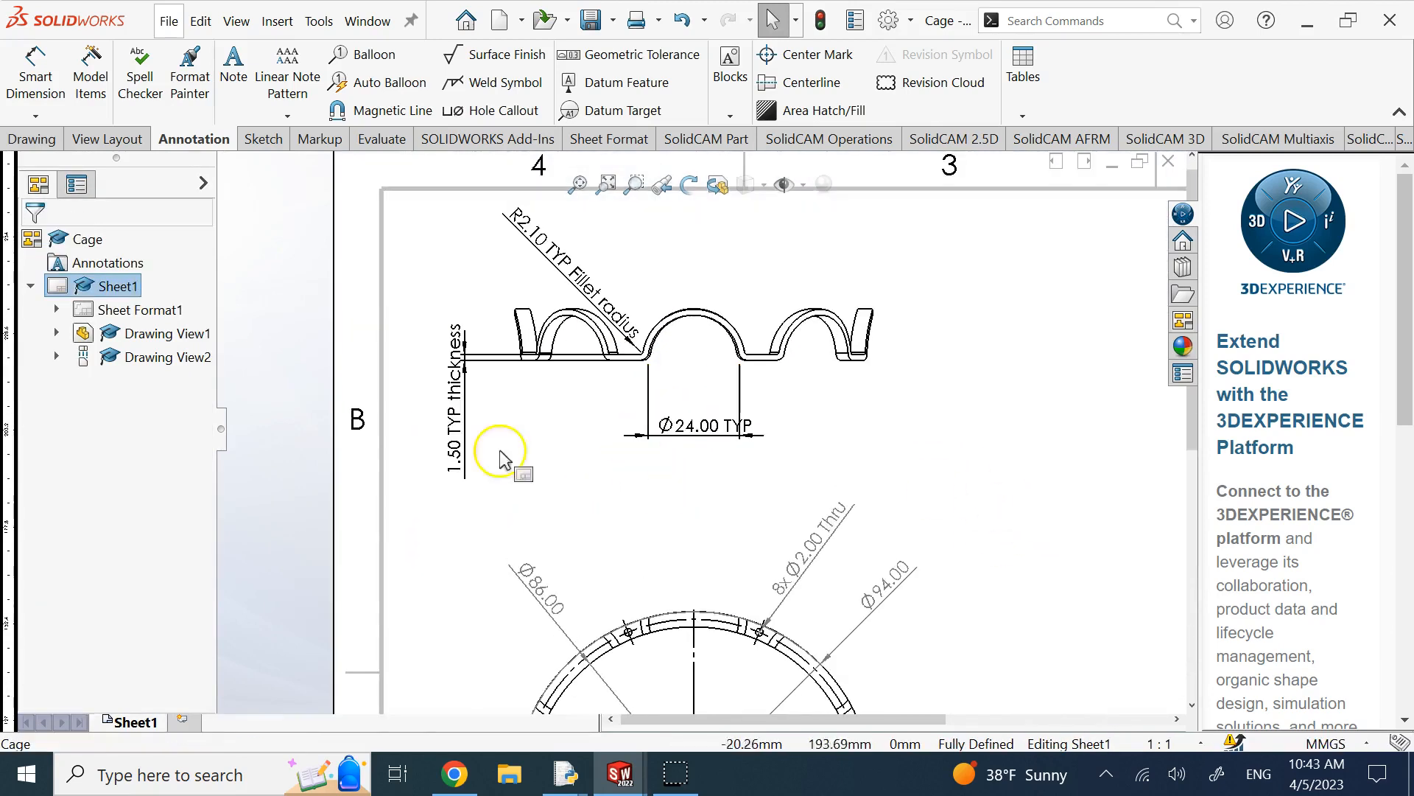
pyautogui.click(959, 450)
pyautogui.moveTo(733, 434); pyautogui.dragTo(714, 451)
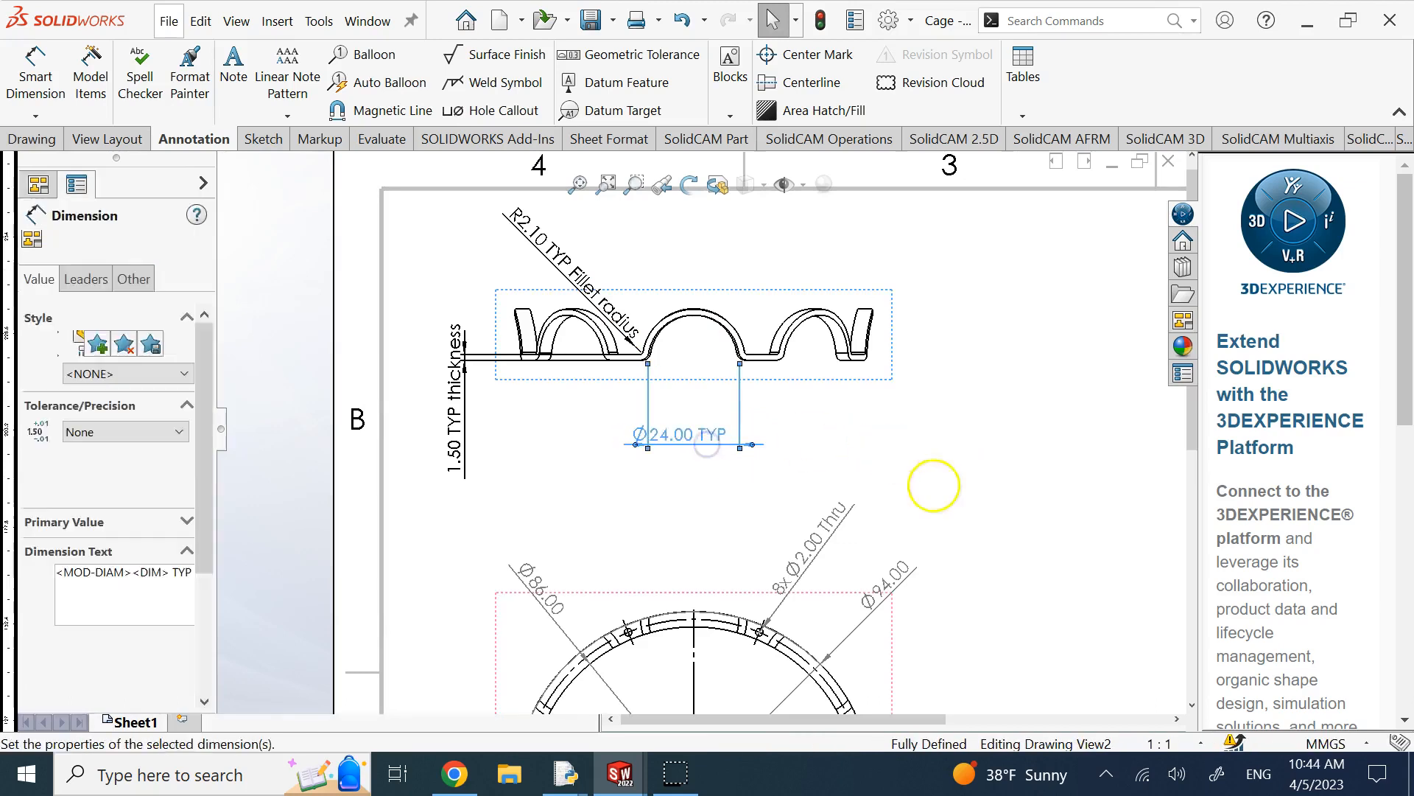
pyautogui.click(600, 395)
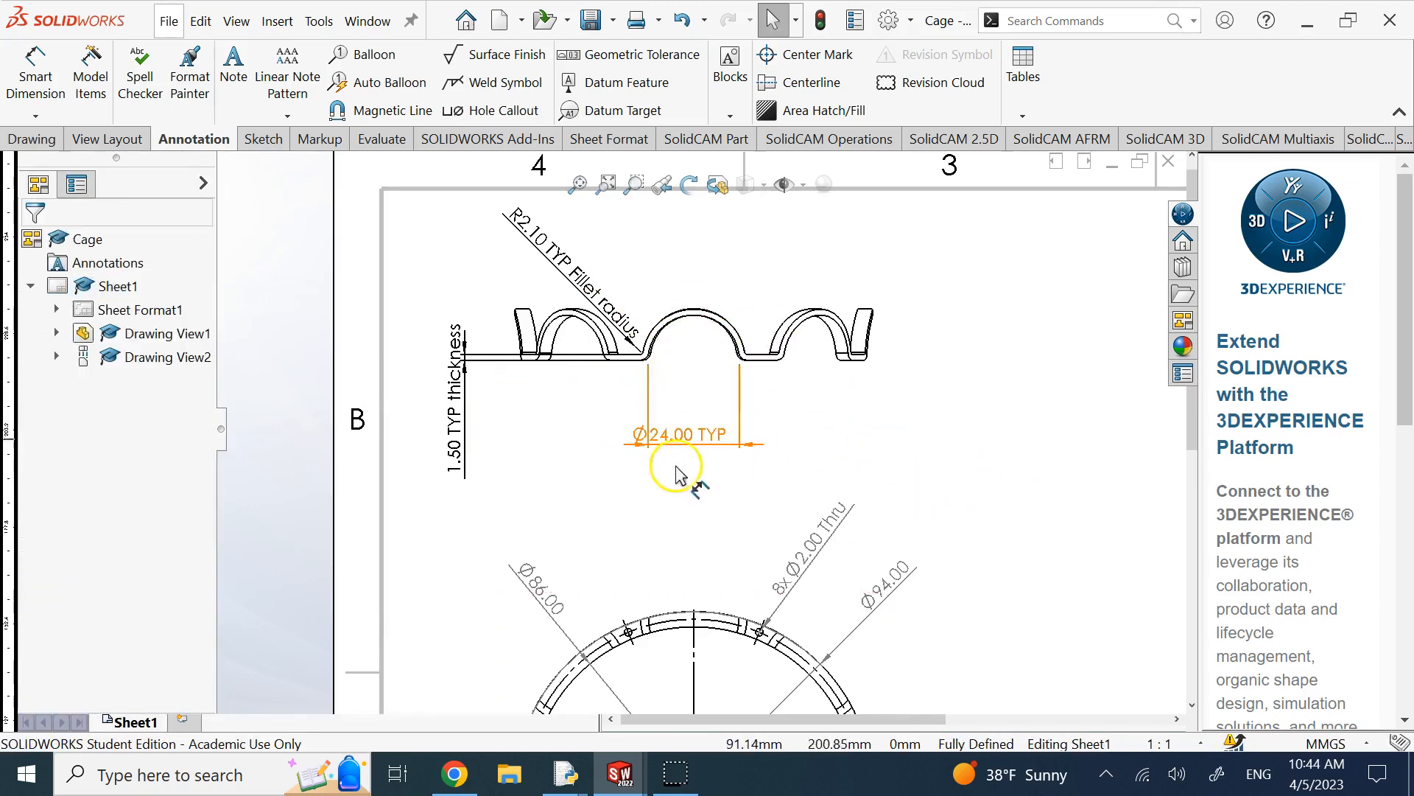
pyautogui.scroll(3, 884, 584)
pyautogui.scroll(4, 766, 596)
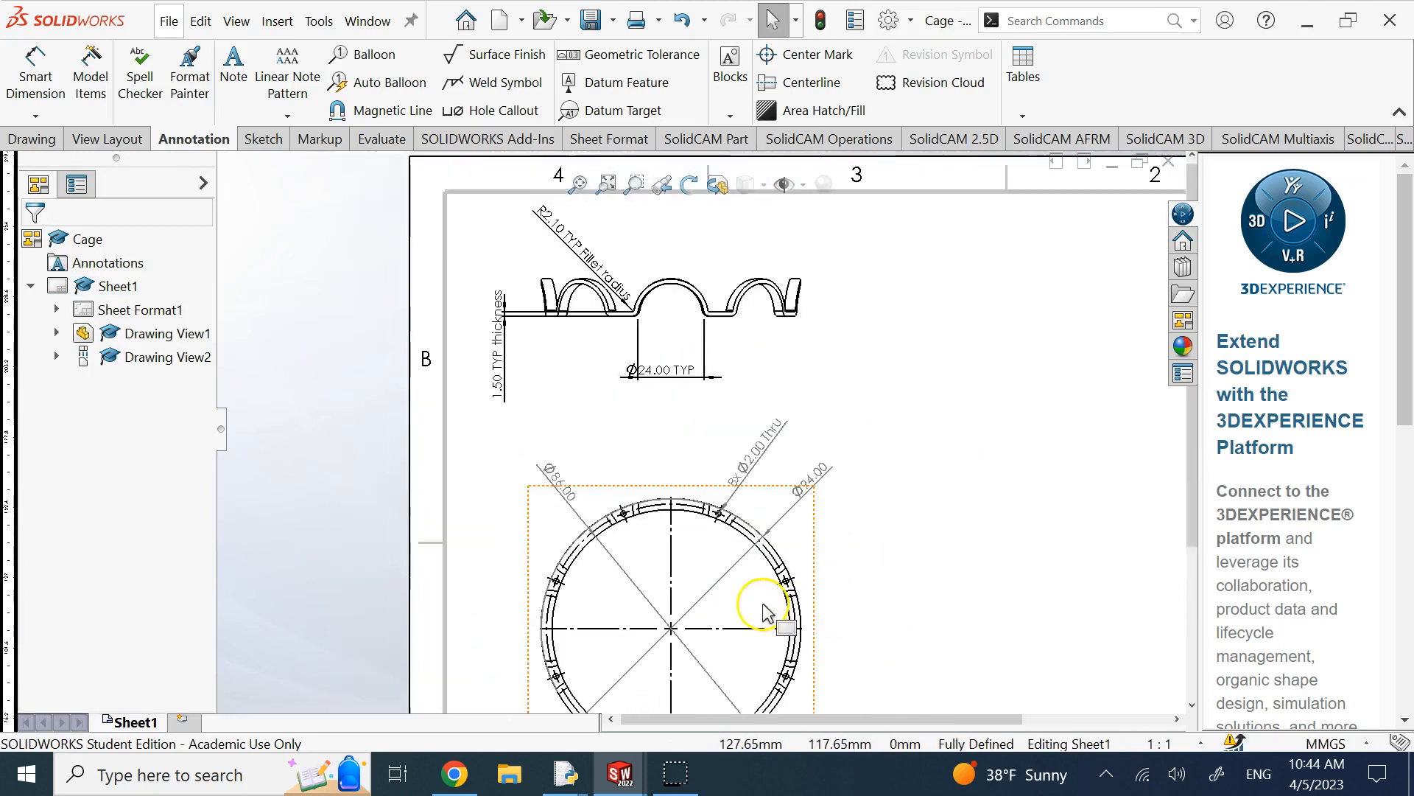
pyautogui.scroll(-3, 810, 405)
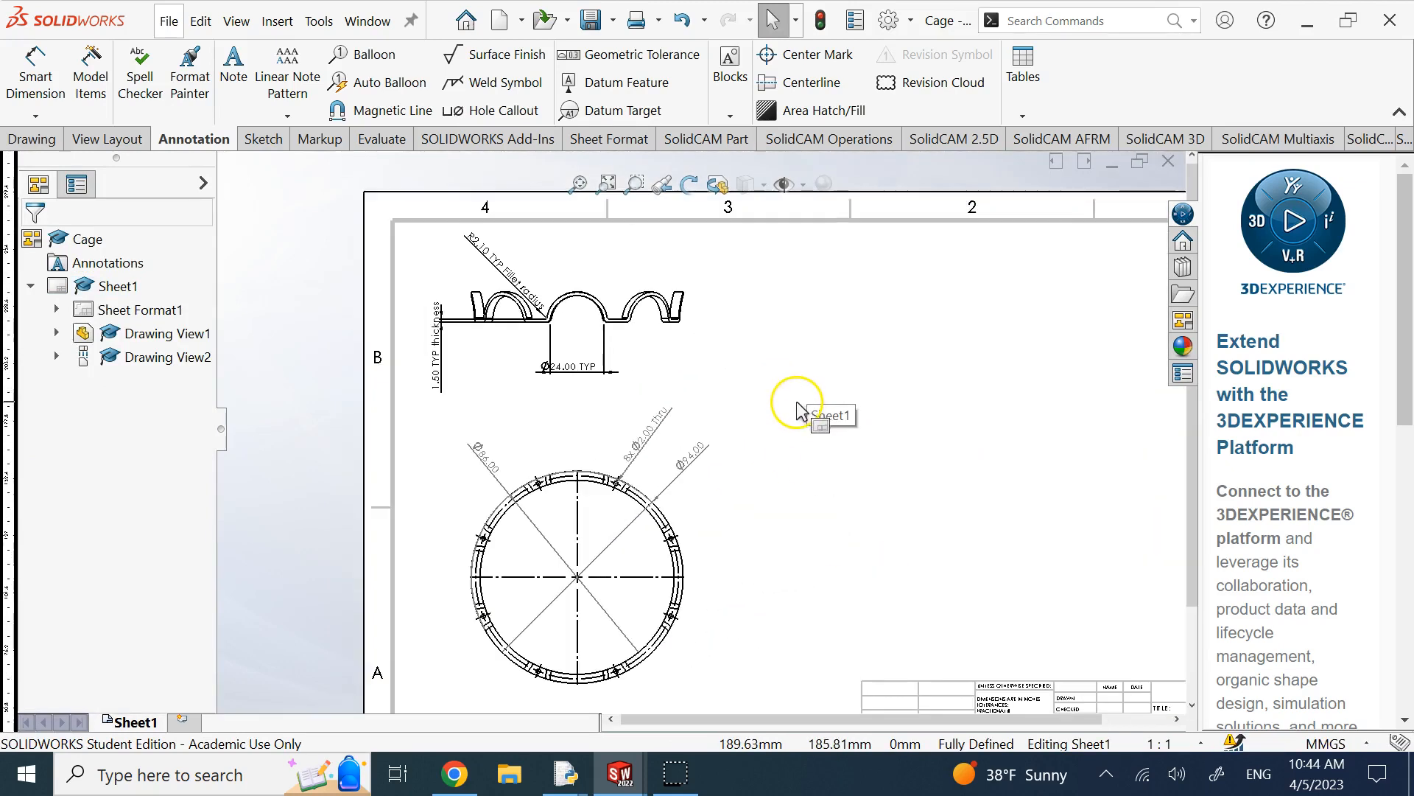
pyautogui.scroll(-2, 817, 420)
pyautogui.click(926, 494)
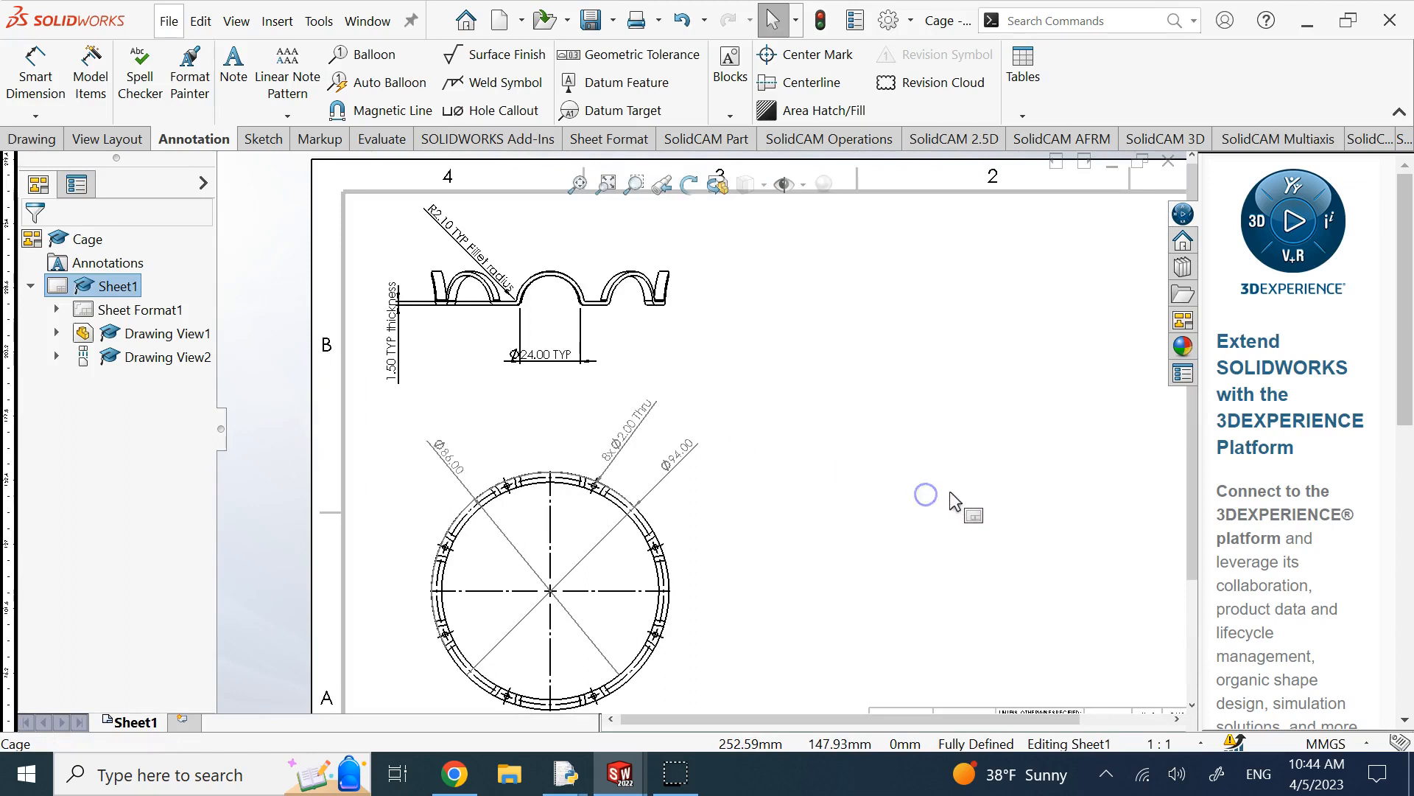